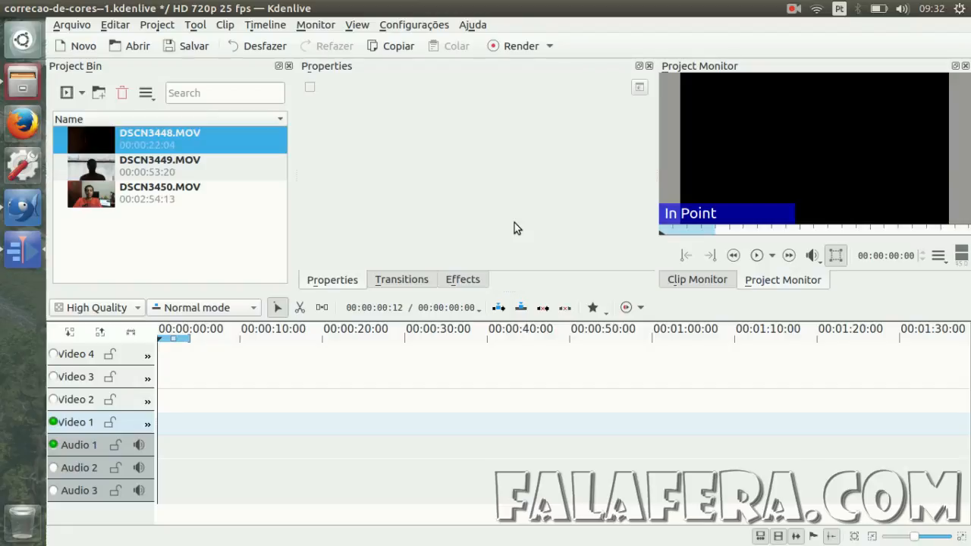
Place DSCN3448.MOV at the start of the Video 1 track and move the playhead to about 6 seconds.
{"action": "left_click_drag", "start_coordinate": [133, 132], "coordinate": [244, 420]}
{"action": "left_click_drag", "start_coordinate": [340, 419], "coordinate": [211, 423]}
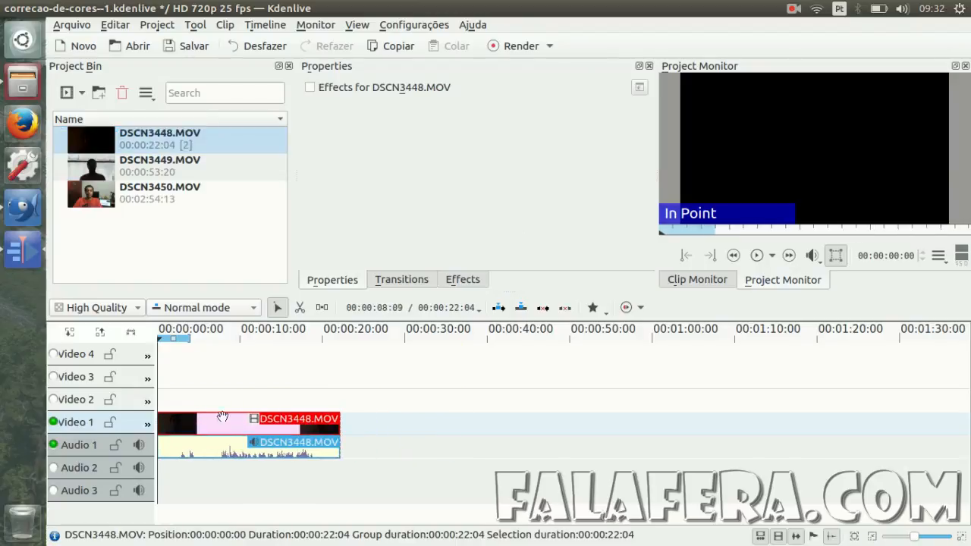
{"action": "left_click", "coordinate": [179, 361]}
{"action": "left_click", "coordinate": [211, 356]}
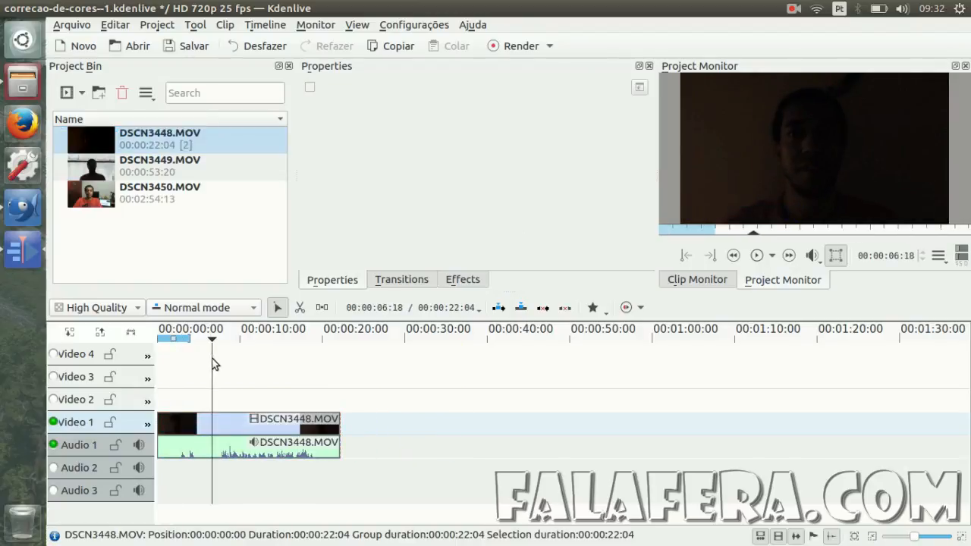
Ungroup the DSCN3448.MOV clip from its audio and delete the audio part on Audio 1.
{"action": "right_click", "coordinate": [219, 422]}
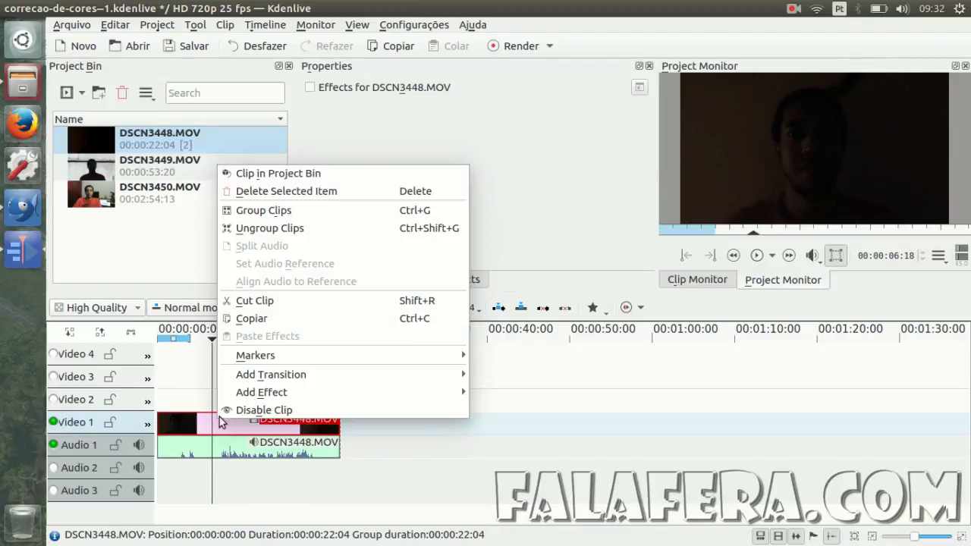
{"action": "left_click", "coordinate": [270, 228]}
{"action": "left_click", "coordinate": [262, 451]}
{"action": "key", "text": "Delete"}
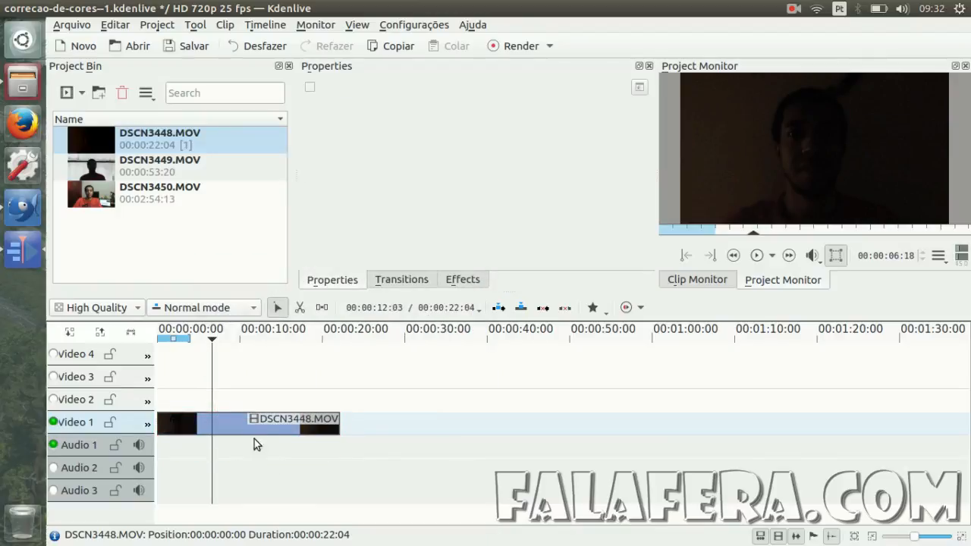
Play the DSCN3448.MOV clip from its start and inspect the footage at other positions.
{"action": "left_click", "coordinate": [187, 390]}
{"action": "left_click", "coordinate": [158, 392]}
{"action": "key", "text": "space"}
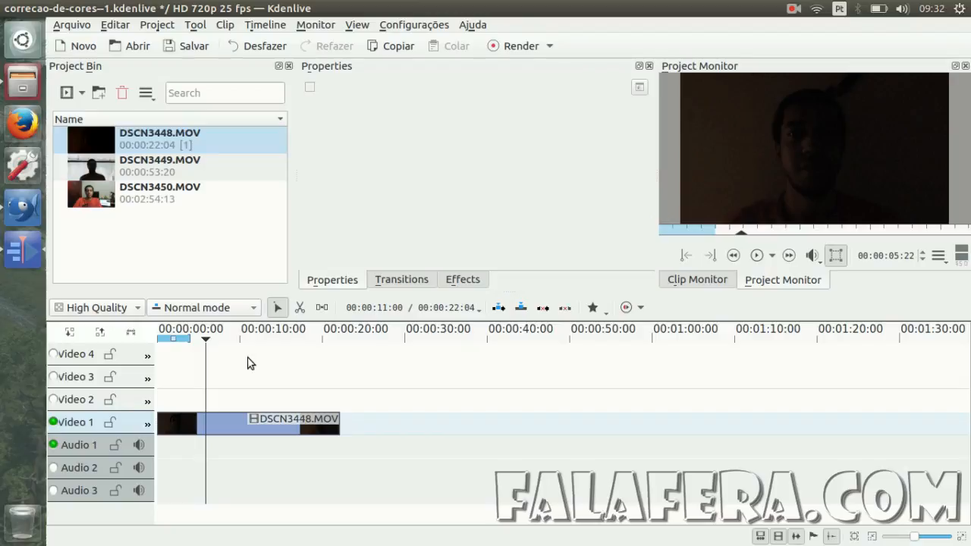
{"action": "left_click", "coordinate": [225, 395]}
{"action": "left_click", "coordinate": [234, 421]}
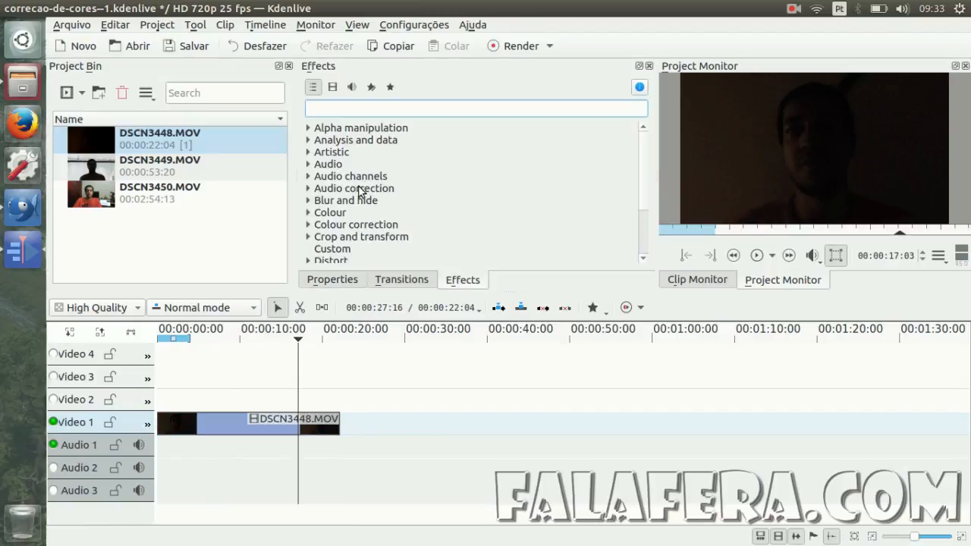
Apply the Contrast effect from the Colour category to the DSCN3448.MOV clip on Video 1.
{"action": "left_click", "coordinate": [310, 213]}
{"action": "left_click_drag", "start_coordinate": [646, 164], "coordinate": [644, 186]}
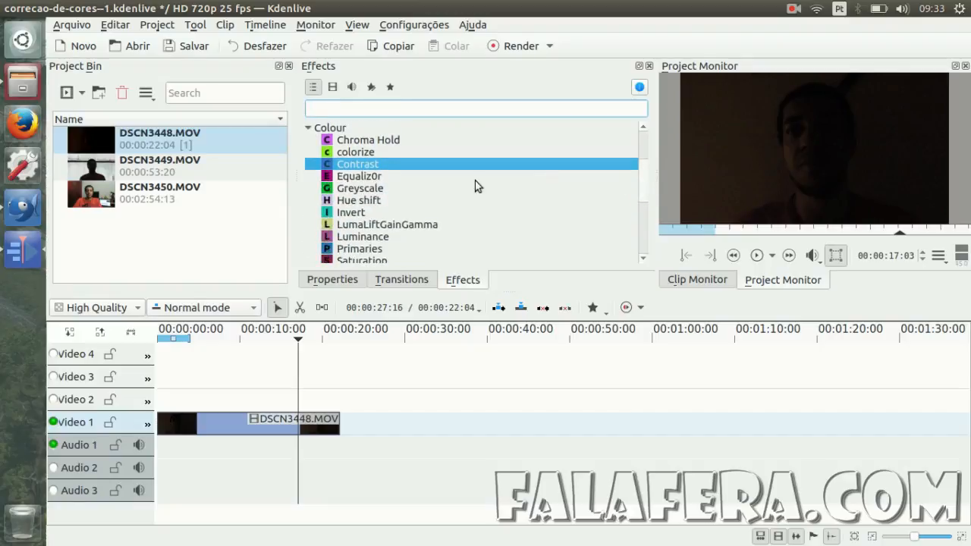
{"action": "left_click", "coordinate": [412, 153]}
{"action": "left_click", "coordinate": [410, 166]}
{"action": "left_click_drag", "start_coordinate": [364, 166], "coordinate": [225, 427]}
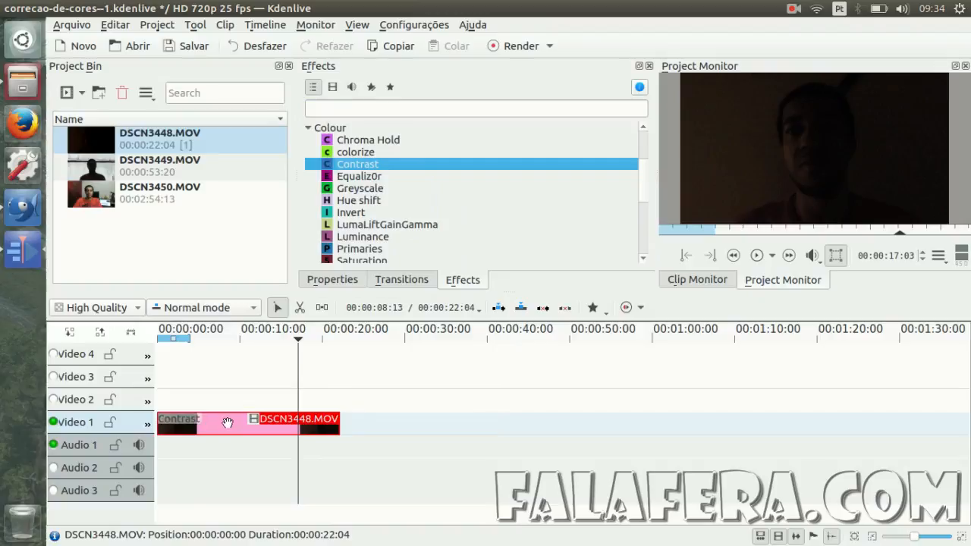
Move the playhead to 00:00:10:23 and show the Contrast settings of the DSCN3448.MOV clip.
{"action": "left_click", "coordinate": [247, 400]}
{"action": "left_click", "coordinate": [341, 281]}
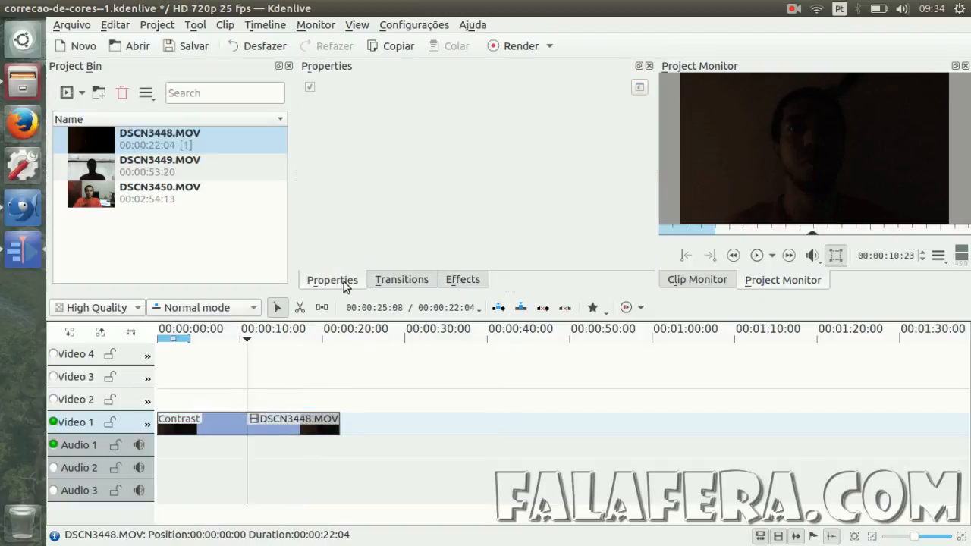
{"action": "left_click", "coordinate": [247, 417]}
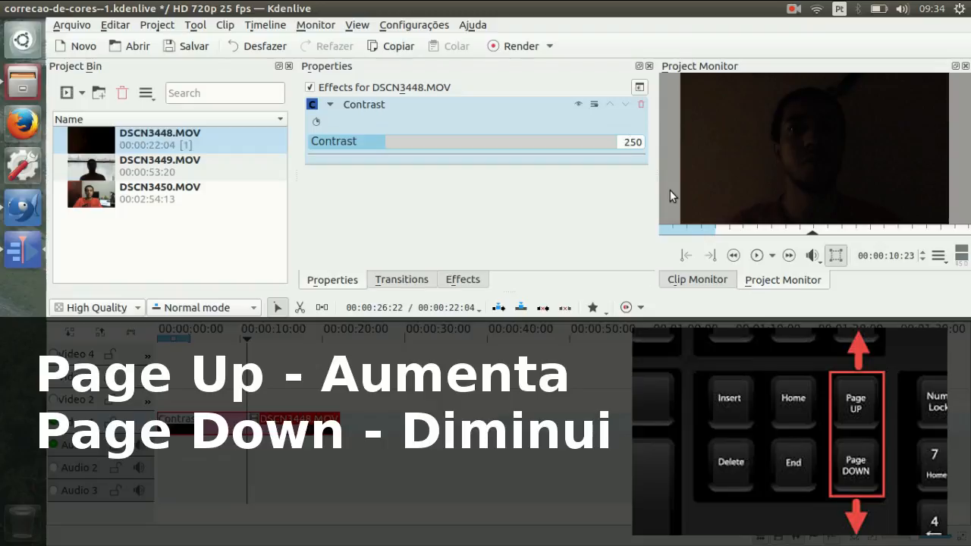
Try the Contrast effect at 280, then reduce it through 250 to 240 while comparing the picture.
{"action": "key", "text": "Page_Up"}
{"action": "key", "text": "Page_Up"}
{"action": "key", "text": "Page_Up"}
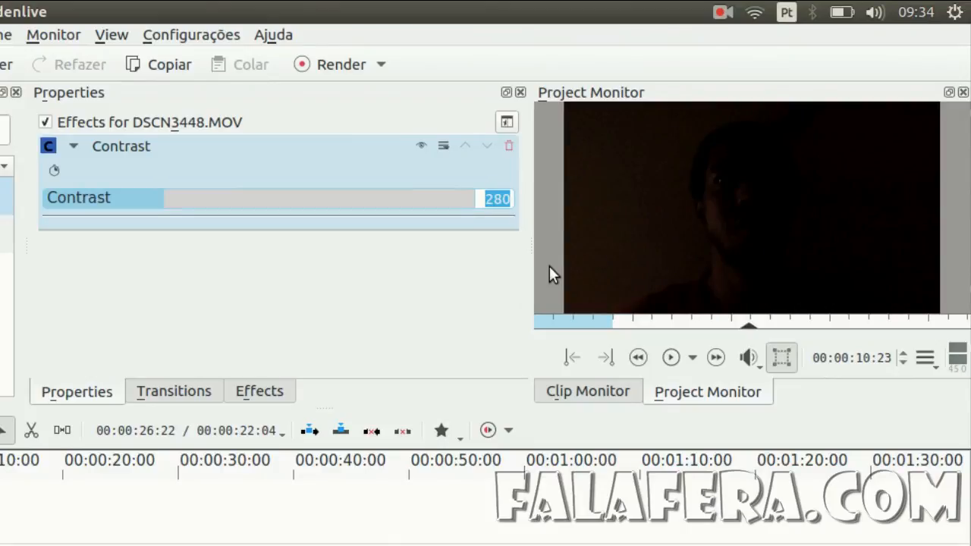
{"action": "key", "text": "Down"}
{"action": "key", "text": "Down"}
{"action": "key", "text": "Down"}
{"action": "key", "text": "Down"}
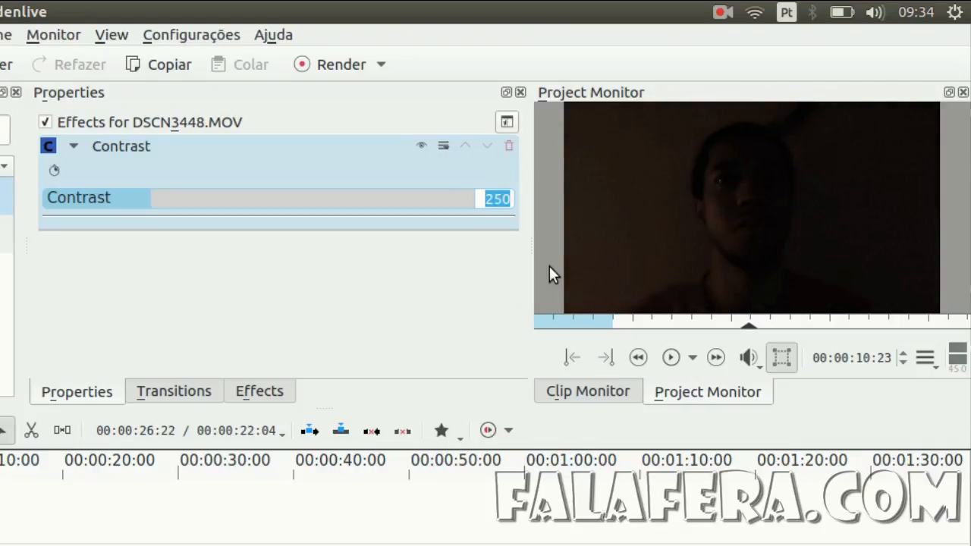
{"action": "key", "text": "Up"}
{"action": "key", "text": "Down"}
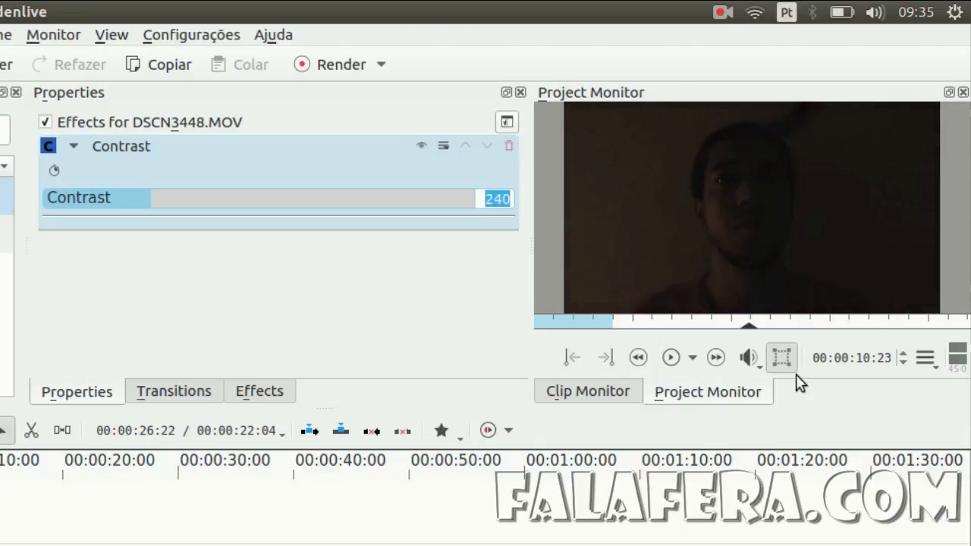
Set the Contrast effect's value to 235.
{"action": "type", "text": "2"}
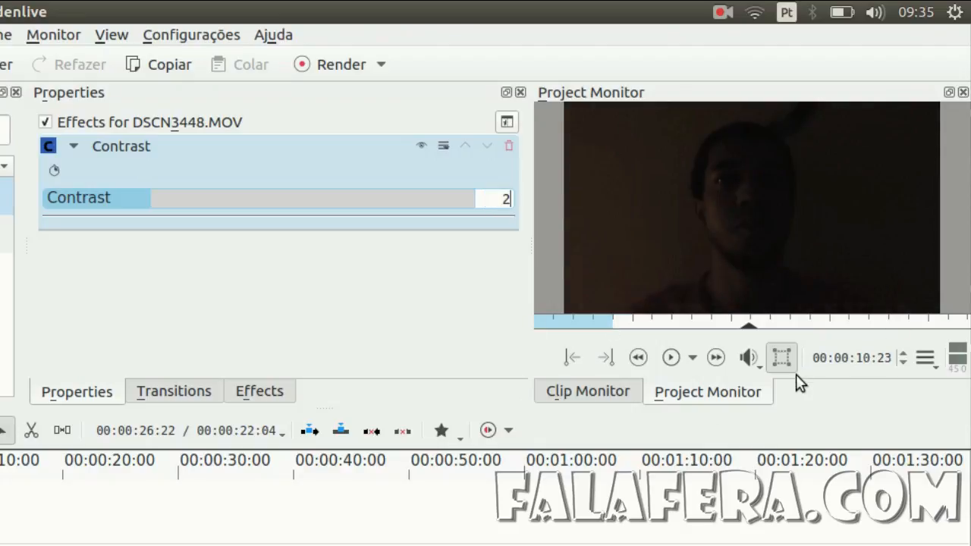
{"action": "type", "text": "35"}
{"action": "key", "text": "Return"}
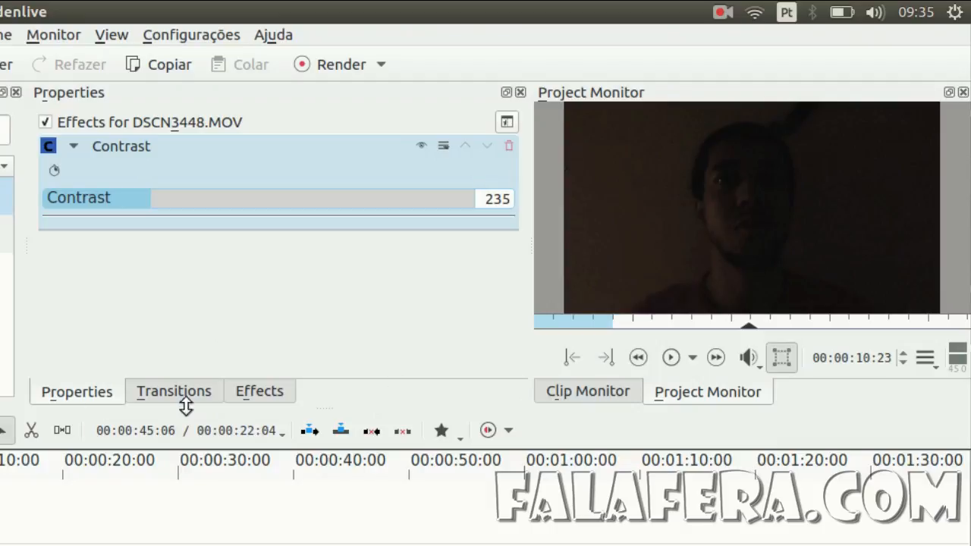
Apply the Saturation effect from the Colour category to the DSCN3448.MOV clip and show its settings with Contrast collapsed.
{"action": "left_click", "coordinate": [260, 400]}
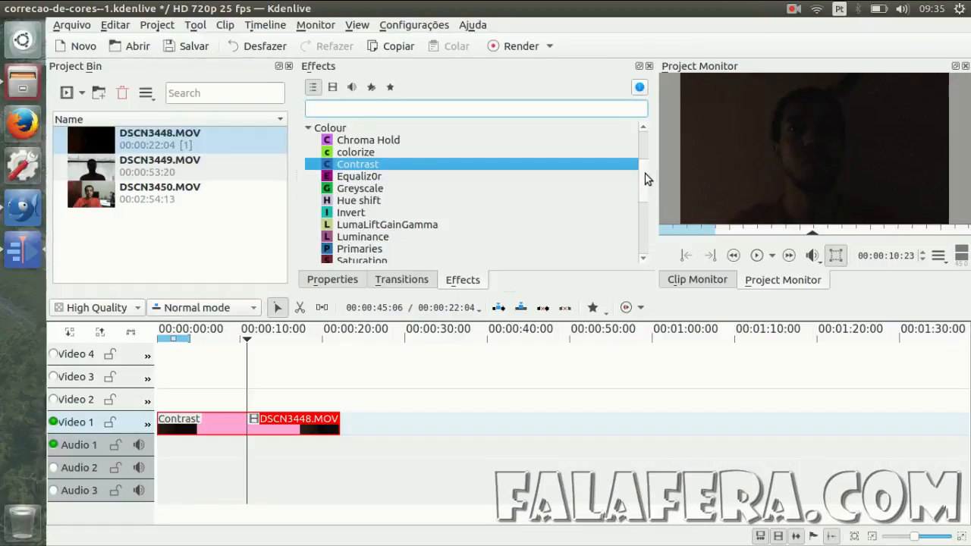
{"action": "left_click_drag", "start_coordinate": [608, 198], "coordinate": [608, 211]}
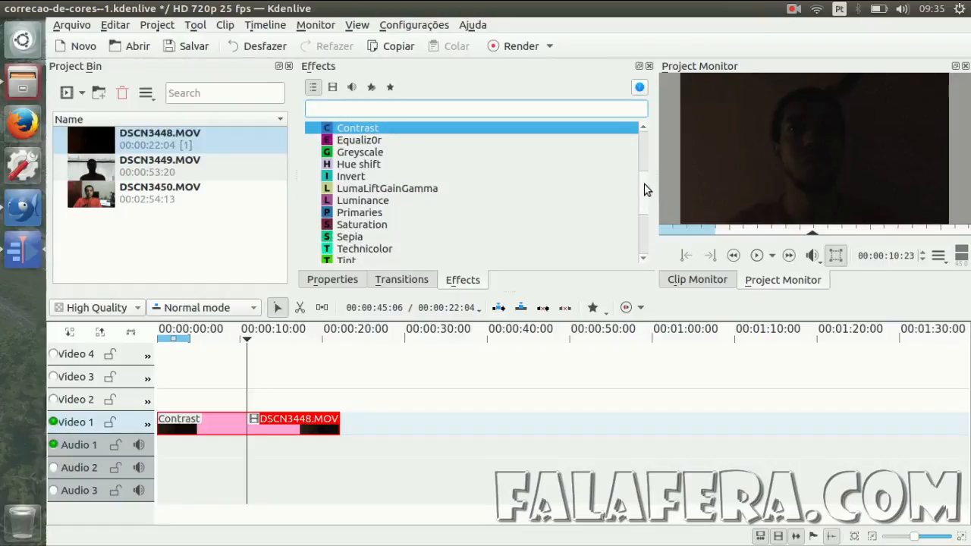
{"action": "left_click", "coordinate": [374, 228]}
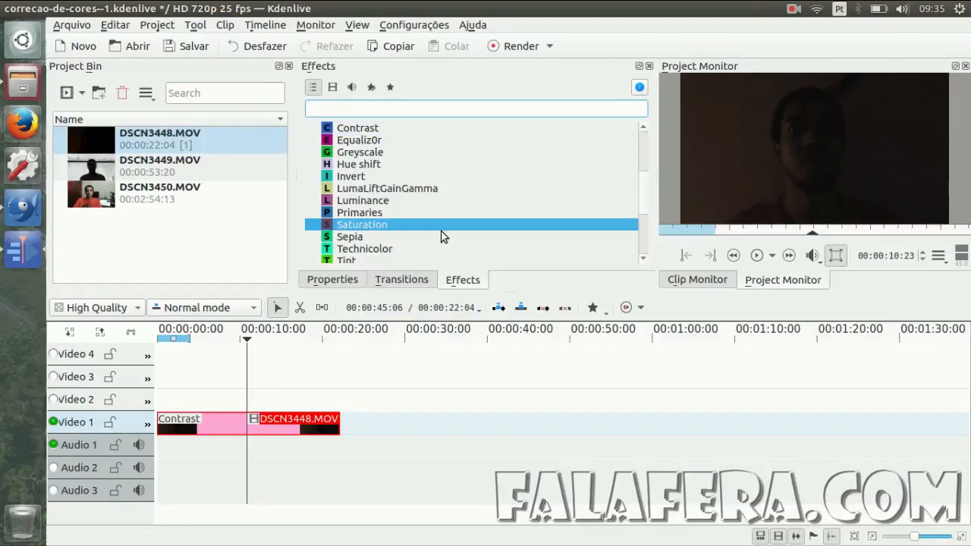
{"action": "left_click_drag", "start_coordinate": [374, 228], "coordinate": [219, 422]}
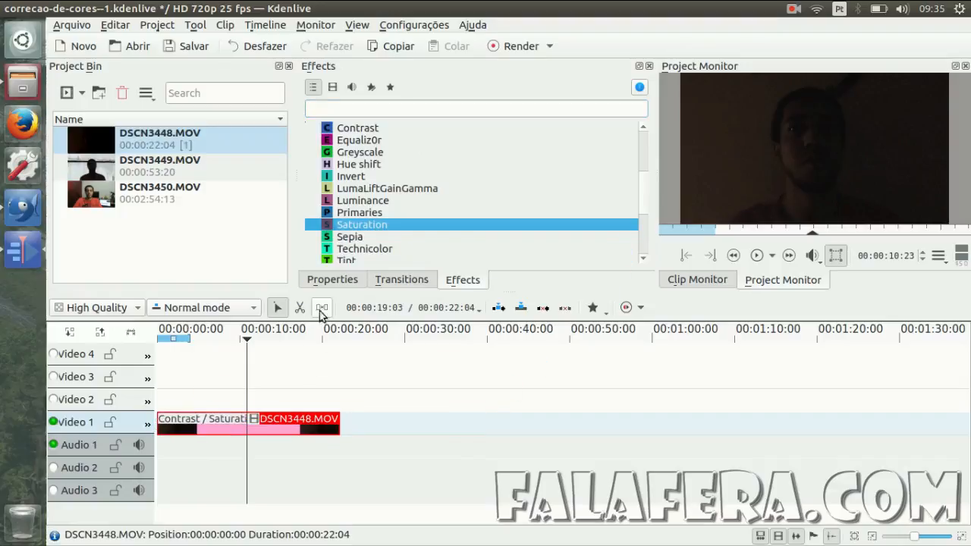
{"action": "left_click", "coordinate": [331, 280]}
{"action": "double_click", "coordinate": [381, 109]}
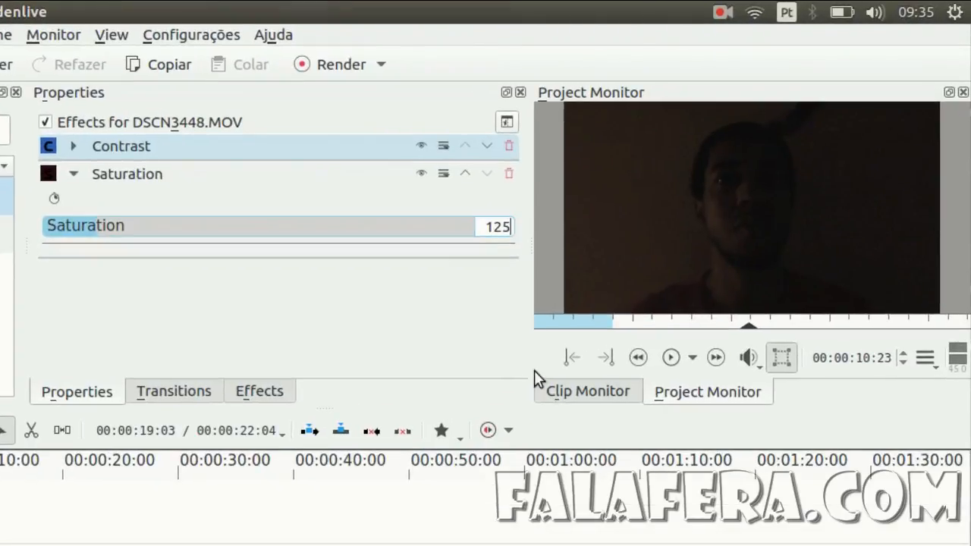
Try raising the Saturation effect above 135 and then lowering it to 85 to compare the colours.
{"action": "key", "text": "Page_Up"}
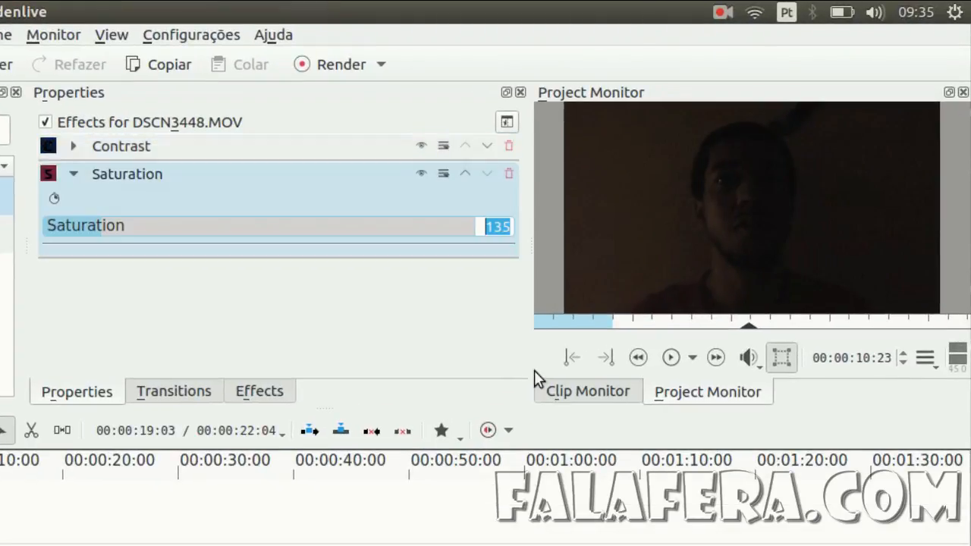
{"action": "key", "text": "Page_Up"}
{"action": "key", "text": "Page_Up"}
{"action": "key", "text": "Page_Up"}
{"action": "key", "text": "Page_Up"}
{"action": "key", "text": "Page_Down"}
{"action": "key", "text": "Page_Down"}
{"action": "key", "text": "Page_Down"}
{"action": "key", "text": "Page_Down"}
{"action": "key", "text": "Page_Down"}
{"action": "key", "text": "Page_Down"}
{"action": "key", "text": "Page_Down"}
{"action": "key", "text": "Page_Down"}
{"action": "key", "text": "Page_Down"}
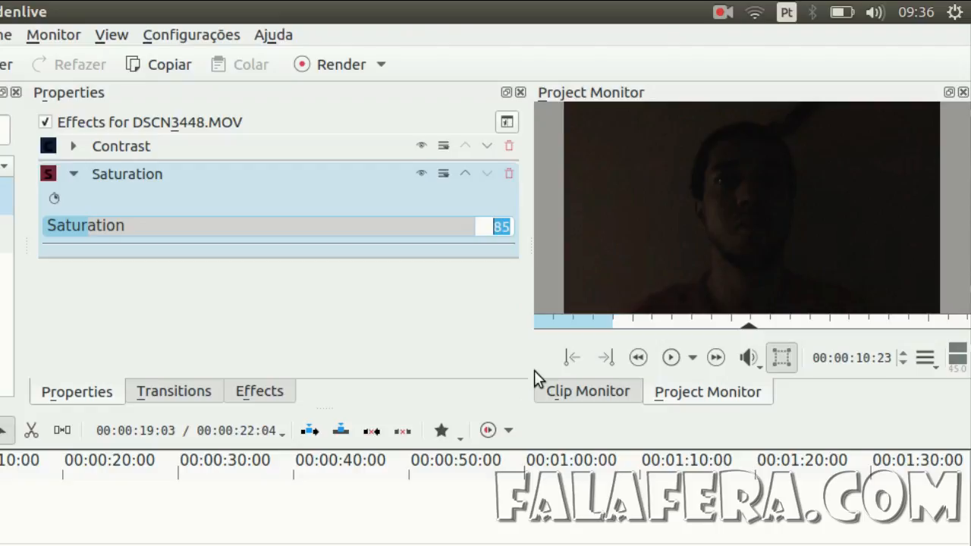
Reset the Saturation value to 135 and increase it to 205.
{"action": "type", "text": "135"}
{"action": "key", "text": "Return"}
{"action": "key", "text": "Page_Down"}
{"action": "key", "text": "Page_Up"}
{"action": "key", "text": "Page_Up"}
{"action": "key", "text": "Page_Up"}
{"action": "key", "text": "Page_Up"}
{"action": "key", "text": "Page_Up"}
{"action": "key", "text": "Page_Up"}
{"action": "key", "text": "Page_Up"}
{"action": "key", "text": "Page_Up"}
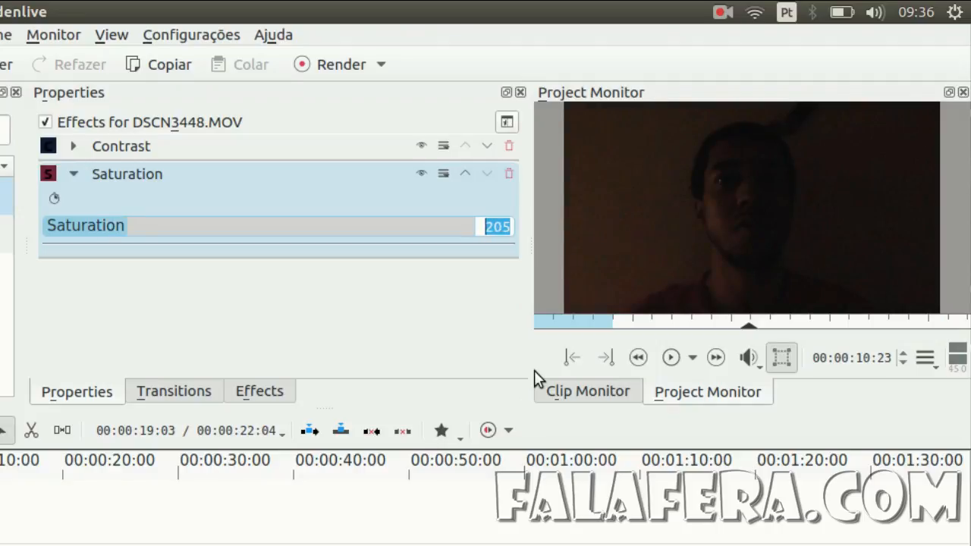
{"action": "key", "text": "Page_Up"}
{"action": "key", "text": "Page_Up"}
{"action": "key", "text": "Page_Down"}
{"action": "key", "text": "Page_Down"}
Turn the Saturation effect off and on again to compare the picture, and collapse its settings.
{"action": "left_click", "coordinate": [419, 173]}
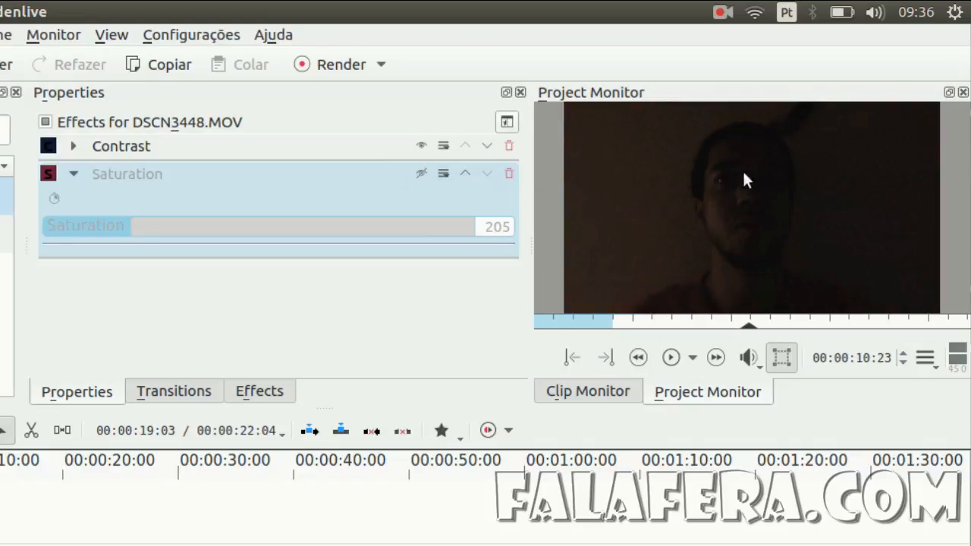
{"action": "left_click", "coordinate": [420, 174]}
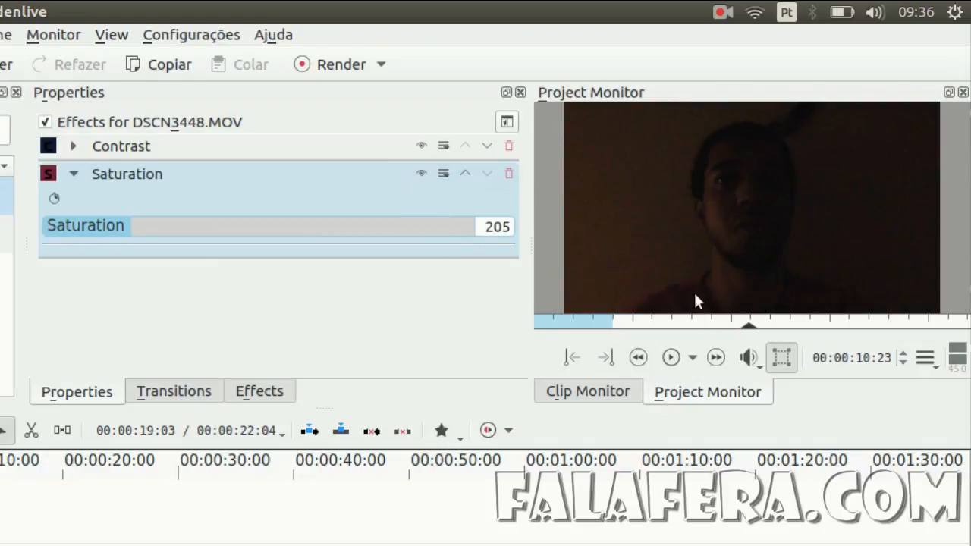
{"action": "left_click", "coordinate": [492, 227]}
{"action": "left_click", "coordinate": [72, 173]}
Apply the Brightness effect from the Colour correction category to the DSCN3448.MOV clip and show its settings.
{"action": "left_click", "coordinate": [241, 393]}
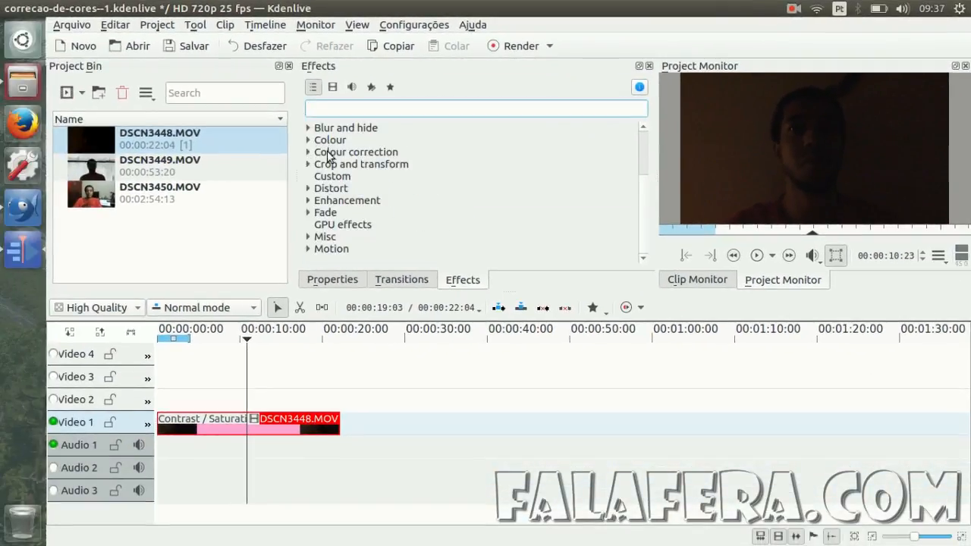
{"action": "left_click", "coordinate": [310, 153]}
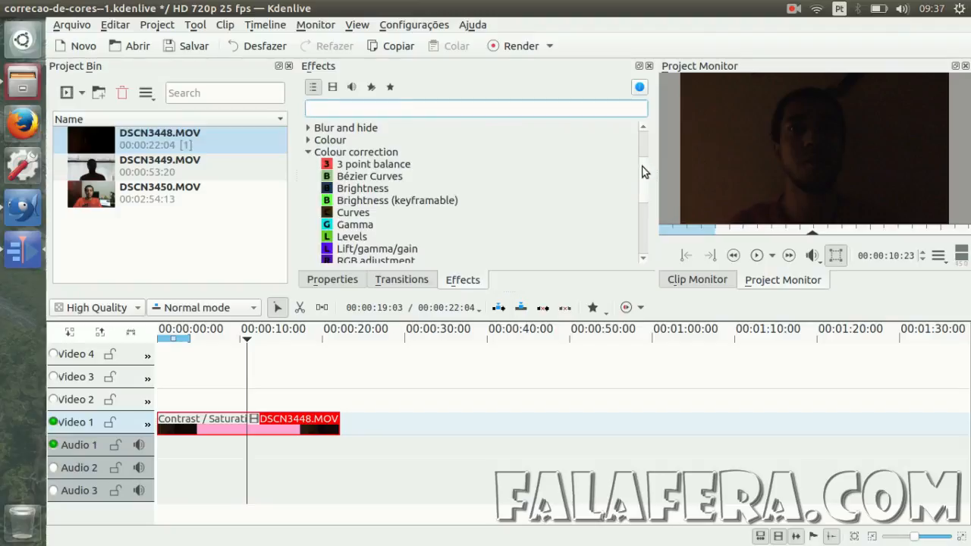
{"action": "scroll", "coordinate": [642, 171], "scroll_direction": "down", "scroll_amount": 1}
{"action": "left_click", "coordinate": [360, 168]}
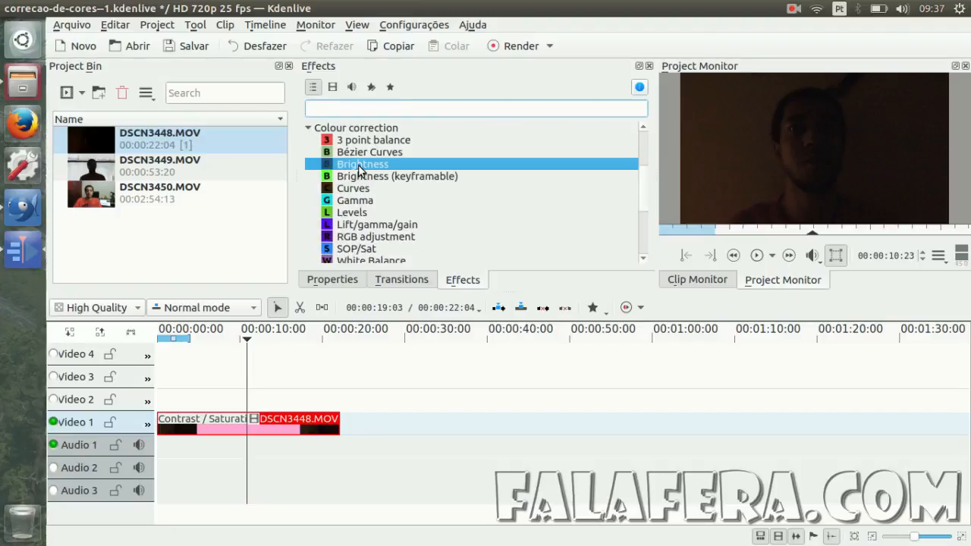
{"action": "mouse_move", "coordinate": [378, 171]}
{"action": "left_mouse_down"}
{"action": "mouse_move", "coordinate": [359, 179]}
{"action": "mouse_move", "coordinate": [354, 234]}
{"action": "mouse_move", "coordinate": [350, 188]}
{"action": "mouse_move", "coordinate": [372, 182]}
{"action": "left_mouse_up"}
{"action": "left_click", "coordinate": [376, 179]}
{"action": "left_click", "coordinate": [396, 167]}
{"action": "left_click_drag", "start_coordinate": [291, 425], "coordinate": [288, 427]}
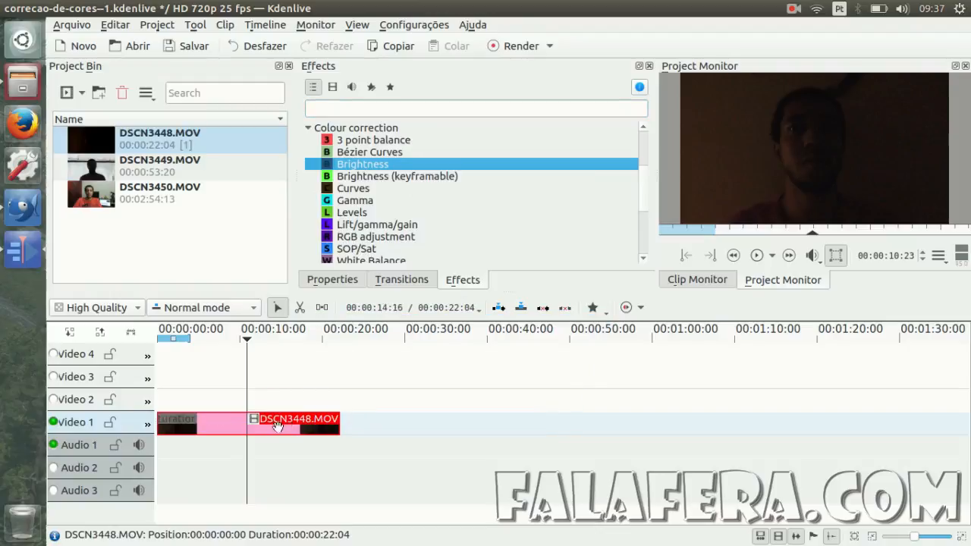
{"action": "left_click", "coordinate": [341, 281]}
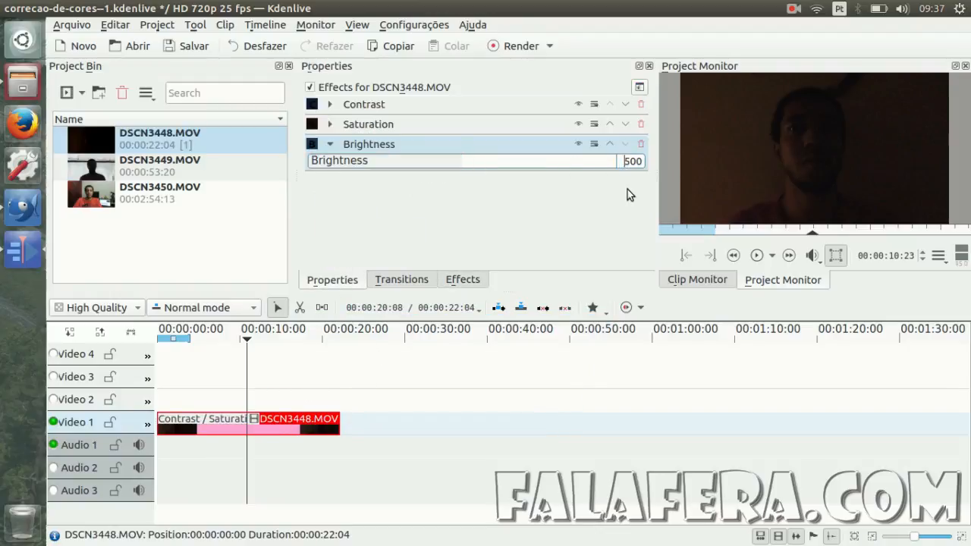
Try a darker picture by lowering the Brightness effect to 390.
{"action": "key", "text": "Page_Up"}
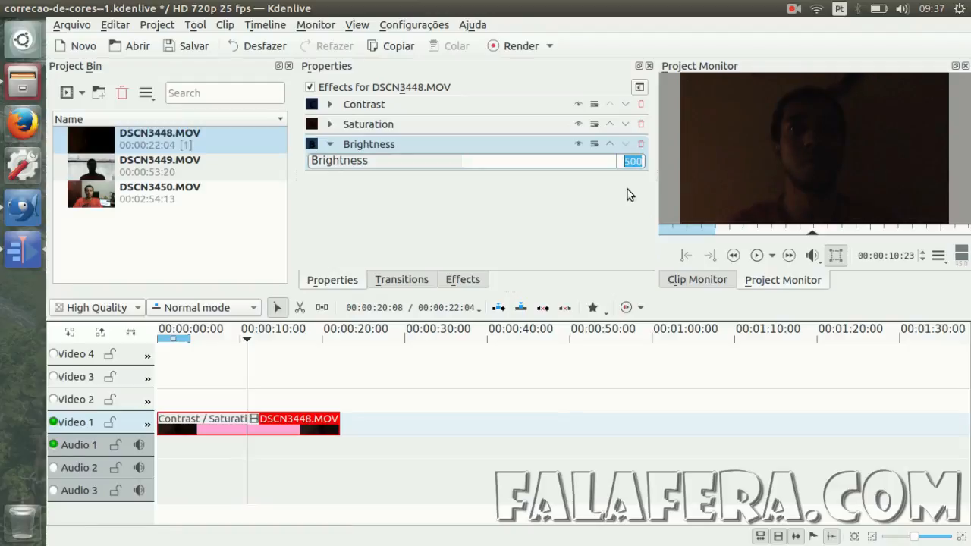
{"action": "key", "text": "Page_Down"}
{"action": "key", "text": "Page_Down"}
{"action": "key", "text": "Page_Down"}
{"action": "key", "text": "Page_Down"}
{"action": "key", "text": "Page_Down"}
{"action": "key", "text": "Page_Down"}
{"action": "key", "text": "Page_Down"}
{"action": "key", "text": "Page_Down"}
{"action": "key", "text": "Page_Down"}
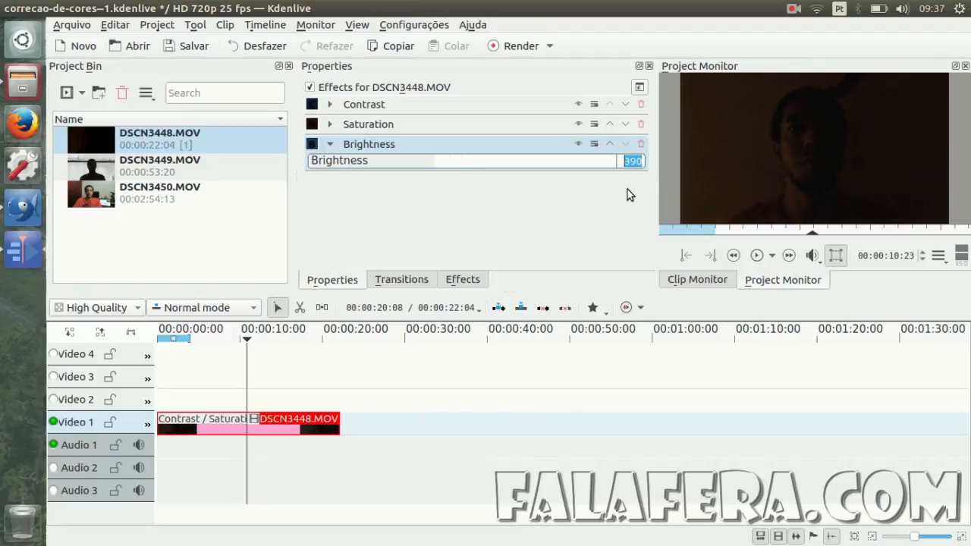
Try a lighter picture by raising the Brightness effect to 540.
{"action": "key", "text": "Page_Up"}
{"action": "key", "text": "Page_Up"}
{"action": "key", "text": "Page_Up"}
{"action": "key", "text": "Page_Up"}
{"action": "key", "text": "Page_Up"}
{"action": "key", "text": "Page_Up"}
{"action": "key", "text": "Page_Up"}
{"action": "key", "text": "Page_Up"}
{"action": "key", "text": "Page_Up"}
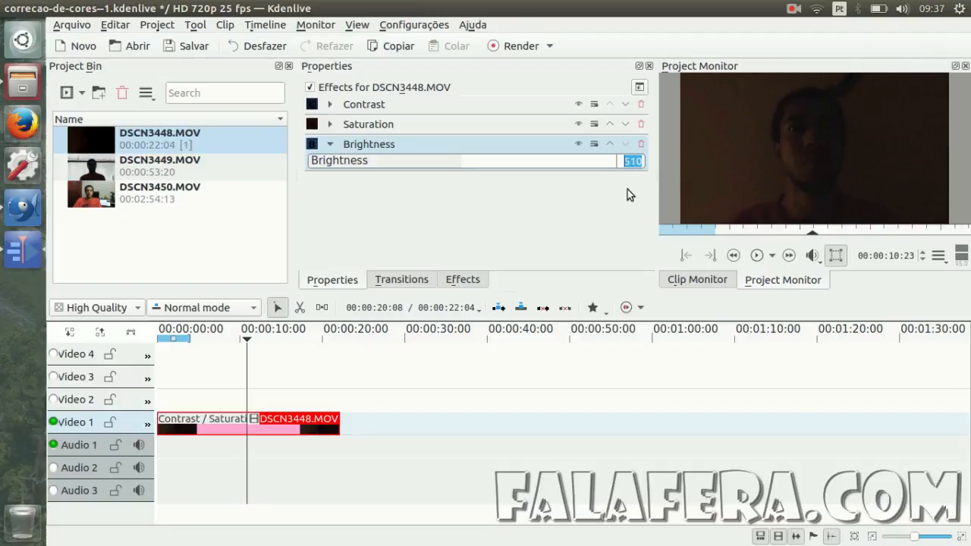
{"action": "key", "text": "Page_Up"}
{"action": "key", "text": "Page_Up"}
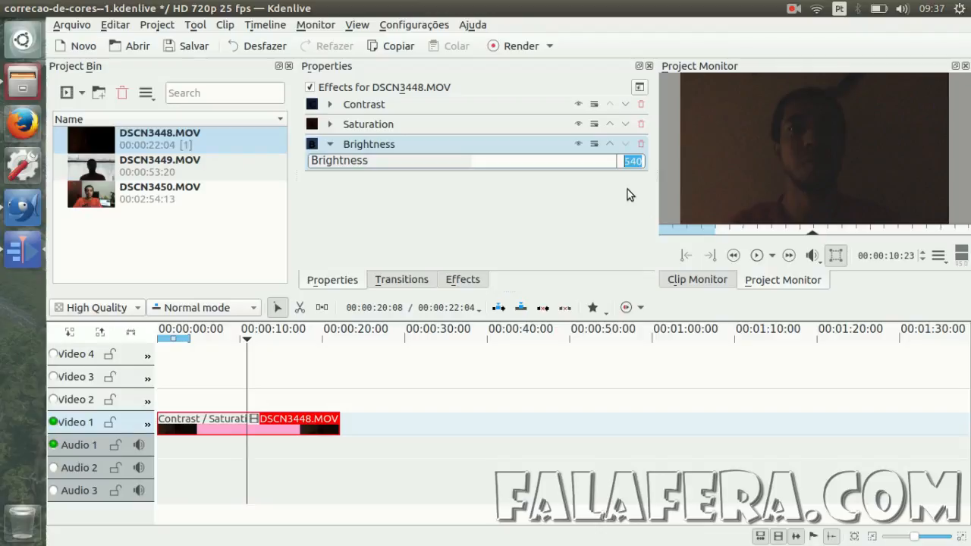
Reduce the Brightness effect to 510.
{"action": "key", "text": "Page_Down"}
{"action": "key", "text": "Page_Down"}
{"action": "key", "text": "Page_Down"}
{"action": "key", "text": "Page_Down"}
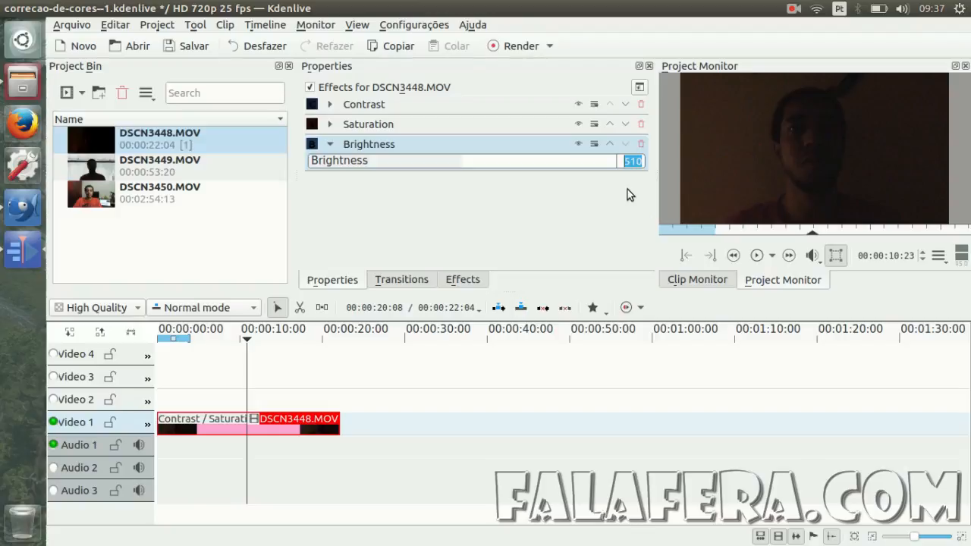
Remove the Brightness effect from the DSCN3448.MOV clip.
{"action": "key", "text": "Page_Down"}
{"action": "key", "text": "Page_Down"}
{"action": "left_click", "coordinate": [642, 144]}
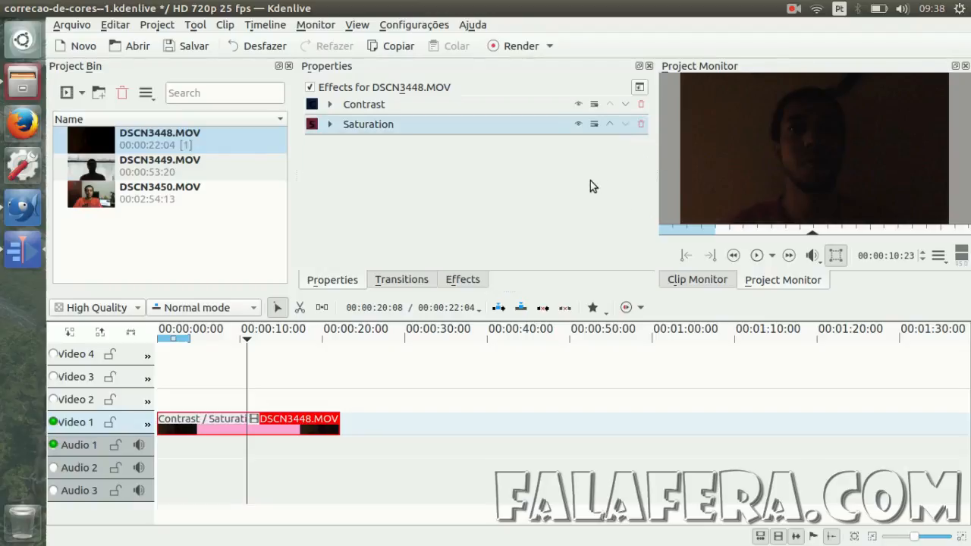
Apply the Levels effect from the Colour correction category to the DSCN3448.MOV clip and show its settings.
{"action": "left_click", "coordinate": [463, 279]}
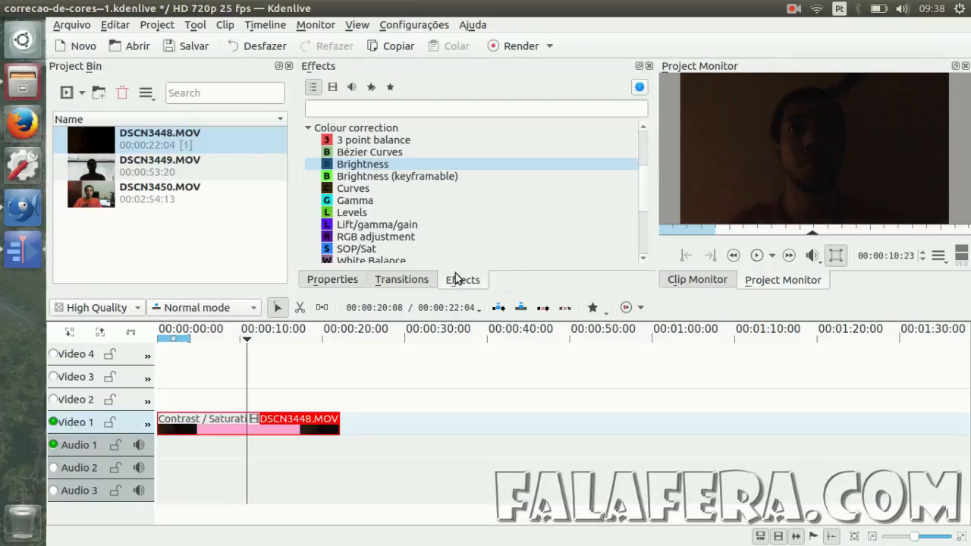
{"action": "left_click", "coordinate": [355, 213]}
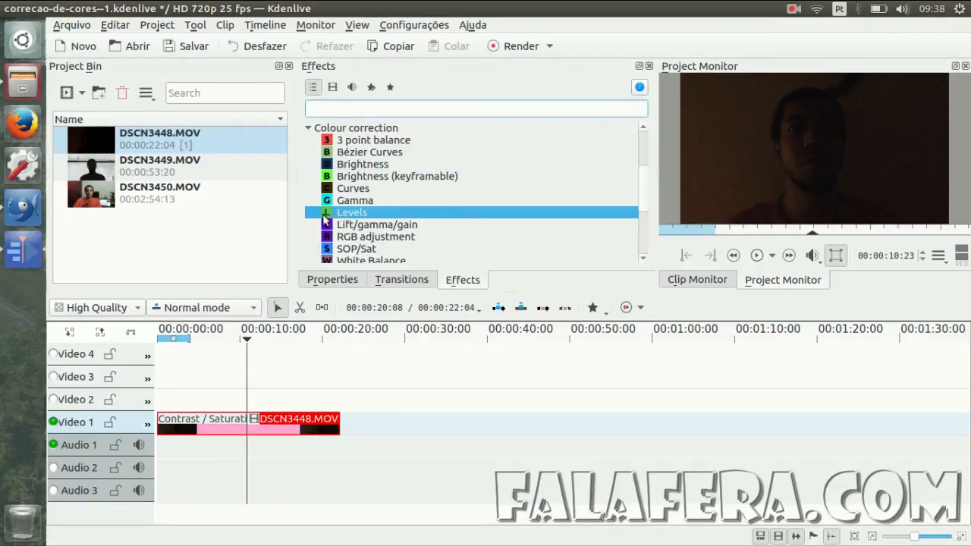
{"action": "left_click_drag", "start_coordinate": [355, 216], "coordinate": [270, 421]}
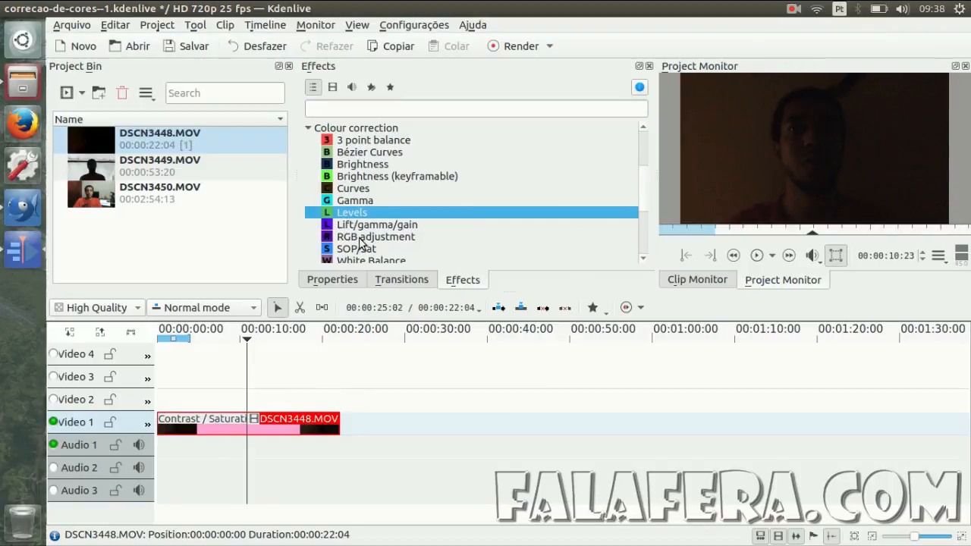
{"action": "left_click", "coordinate": [317, 281]}
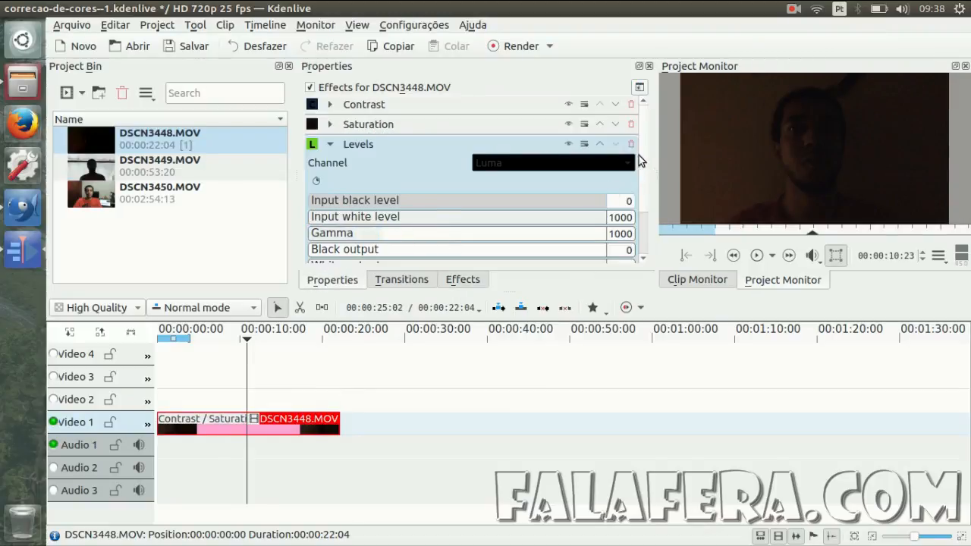
{"action": "scroll", "coordinate": [642, 182], "scroll_direction": "down", "scroll_amount": 2}
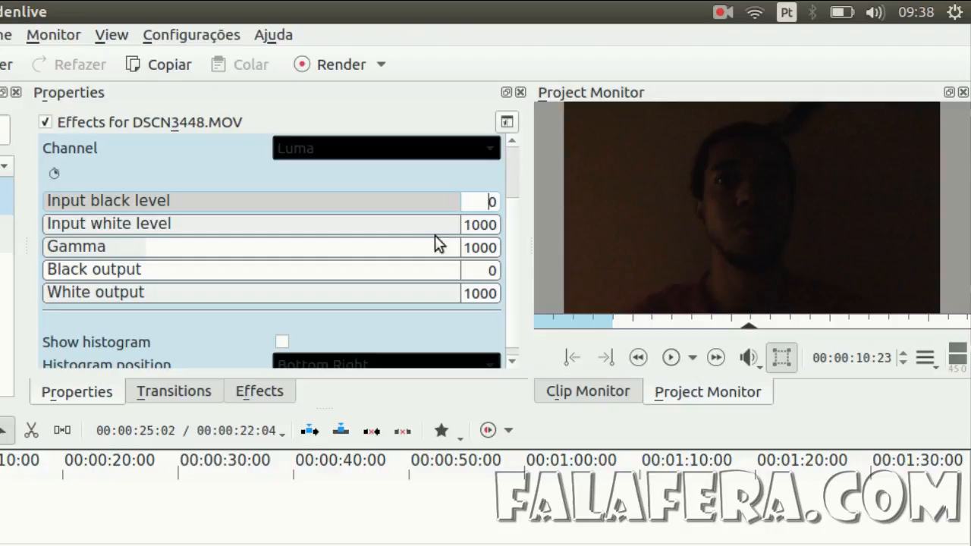
Try a darker picture by raising the Levels effect's input black level to 50.
{"action": "type", "text": "2"}
{"action": "key", "text": "Return"}
{"action": "type", "text": "3"}
{"action": "key", "text": "Return"}
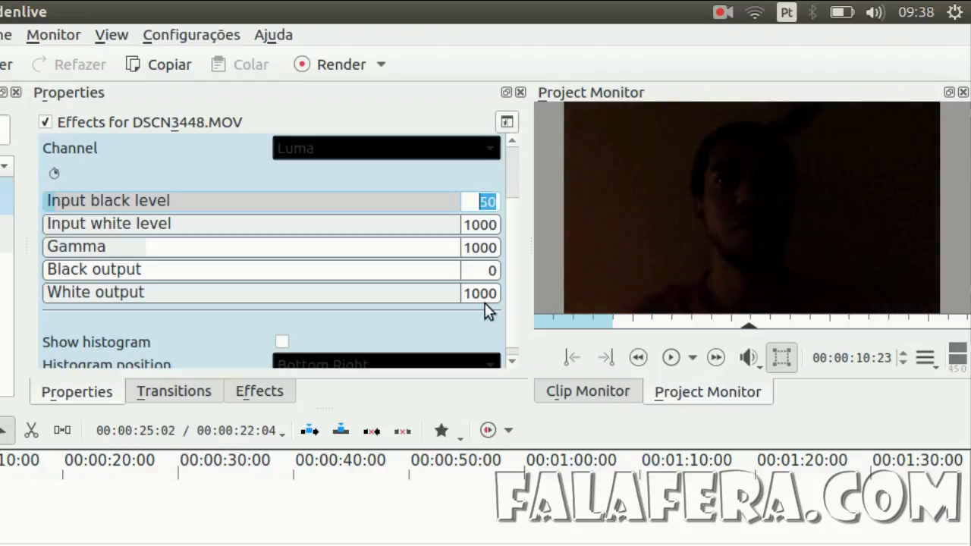
Set the Levels effect's input black level to 20.
{"action": "type", "text": "0"}
{"action": "key", "text": "Return"}
{"action": "type", "text": "20"}
{"action": "key", "text": "Return"}
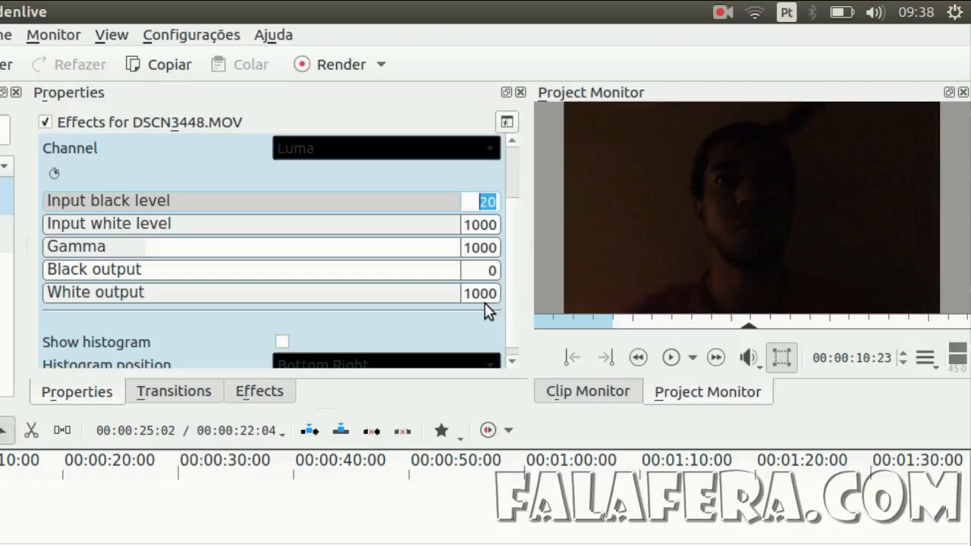
Lower the Levels effect's input white level to 950.
{"action": "left_click", "coordinate": [470, 225]}
{"action": "key", "text": "ctrl+a"}
{"action": "type", "text": "960"}
{"action": "key", "text": "Return"}
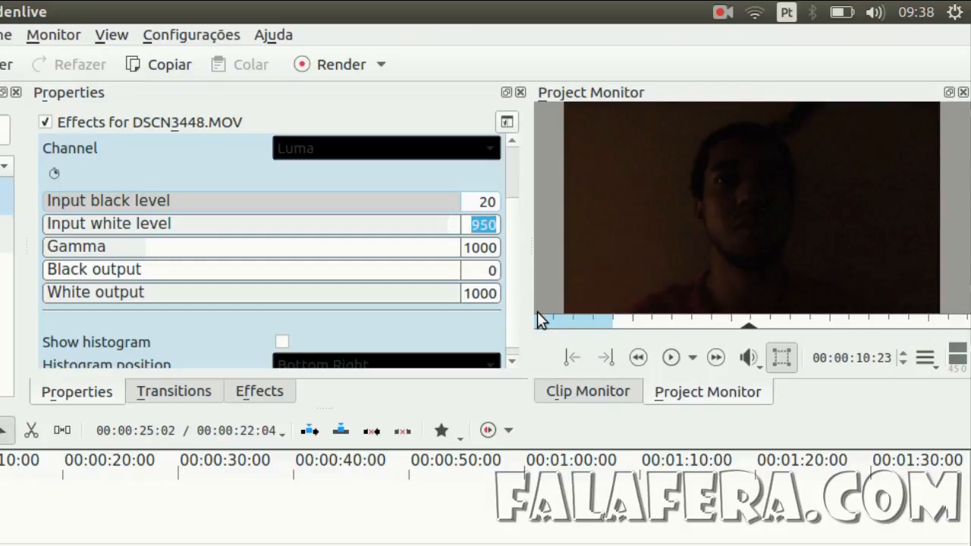
Try a much brighter picture by gradually lowering the Levels effect's input white level to 120.
{"action": "key", "text": "Down"}
{"action": "key", "text": "Down"}
{"action": "key", "text": "Down"}
{"action": "key", "text": "Up"}
{"action": "key", "text": "Up"}
{"action": "key", "text": "Up"}
{"action": "key", "text": "Up"}
{"action": "key", "text": "Up"}
{"action": "key", "text": "Up"}
{"action": "key", "text": "Up"}
{"action": "key", "text": "Up"}
{"action": "key", "text": "Down"}
{"action": "key", "text": "Down"}
{"action": "key", "text": "Down"}
{"action": "key", "text": "Down"}
{"action": "key", "text": "Down"}
{"action": "key", "text": "Down"}
{"action": "key", "text": "Down"}
{"action": "key", "text": "Down"}
{"action": "key", "text": "Down"}
{"action": "key", "text": "Down"}
{"action": "key", "text": "Down"}
{"action": "key", "text": "Down"}
{"action": "key", "text": "Down"}
{"action": "key", "text": "Down"}
{"action": "key", "text": "Down"}
{"action": "key", "text": "Down"}
{"action": "key", "text": "Down"}
{"action": "key", "text": "Down"}
{"action": "key", "text": "Down"}
{"action": "key", "text": "Down"}
{"action": "key", "text": "Down"}
{"action": "key", "text": "Down"}
{"action": "key", "text": "Down"}
{"action": "key", "text": "Down"}
{"action": "key", "text": "Down"}
{"action": "key", "text": "Down"}
{"action": "key", "text": "Down"}
{"action": "key", "text": "Down"}
{"action": "key", "text": "Down"}
{"action": "key", "text": "Down"}
{"action": "key", "text": "Down"}
{"action": "key", "text": "Down"}
{"action": "key", "text": "Down"}
{"action": "key", "text": "Down"}
{"action": "key", "text": "Down"}
{"action": "key", "text": "Down"}
{"action": "key", "text": "Down"}
{"action": "key", "text": "Down"}
{"action": "key", "text": "Down"}
{"action": "key", "text": "Down"}
{"action": "key", "text": "Down"}
{"action": "key", "text": "Down"}
{"action": "key", "text": "Down"}
{"action": "key", "text": "Down"}
{"action": "key", "text": "Down"}
{"action": "key", "text": "Down"}
{"action": "key", "text": "Down"}
{"action": "key", "text": "Down"}
{"action": "key", "text": "Down"}
{"action": "key", "text": "Down"}
{"action": "key", "text": "Down"}
{"action": "key", "text": "Down"}
{"action": "key", "text": "Down"}
{"action": "key", "text": "Down"}
{"action": "key", "text": "Down"}
{"action": "key", "text": "Down"}
{"action": "key", "text": "Down"}
{"action": "key", "text": "Down"}
{"action": "key", "text": "Down"}
{"action": "key", "text": "Down"}
{"action": "key", "text": "Down"}
{"action": "key", "text": "Down"}
{"action": "key", "text": "Down"}
{"action": "key", "text": "Down"}
{"action": "key", "text": "Down"}
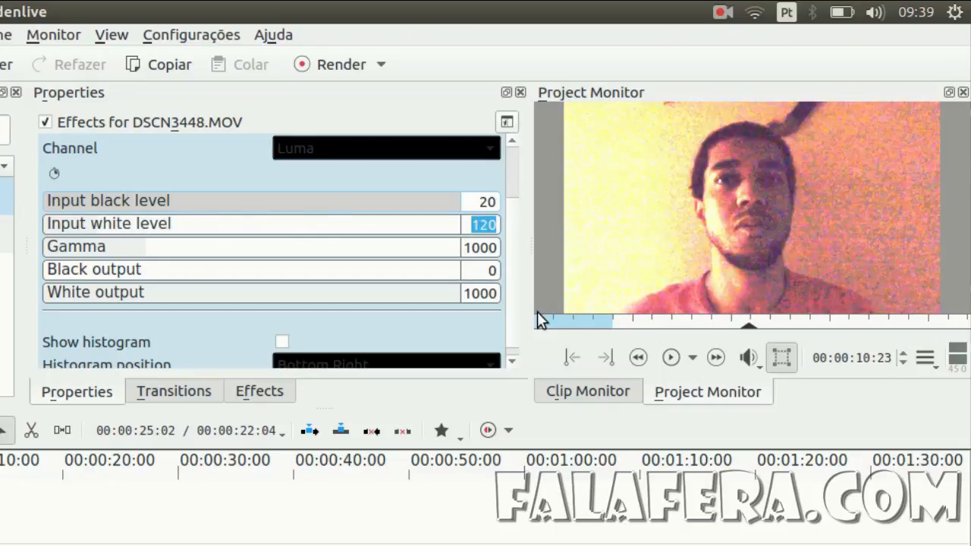
Raise the Levels effect's input white level gradually to 500 for a more moderate brightness.
{"action": "key", "text": "Up"}
{"action": "key", "text": "Up"}
{"action": "key", "text": "Up"}
{"action": "key", "text": "Up"}
{"action": "key", "text": "Up"}
{"action": "key", "text": "Up"}
{"action": "key", "text": "Up"}
{"action": "key", "text": "Up"}
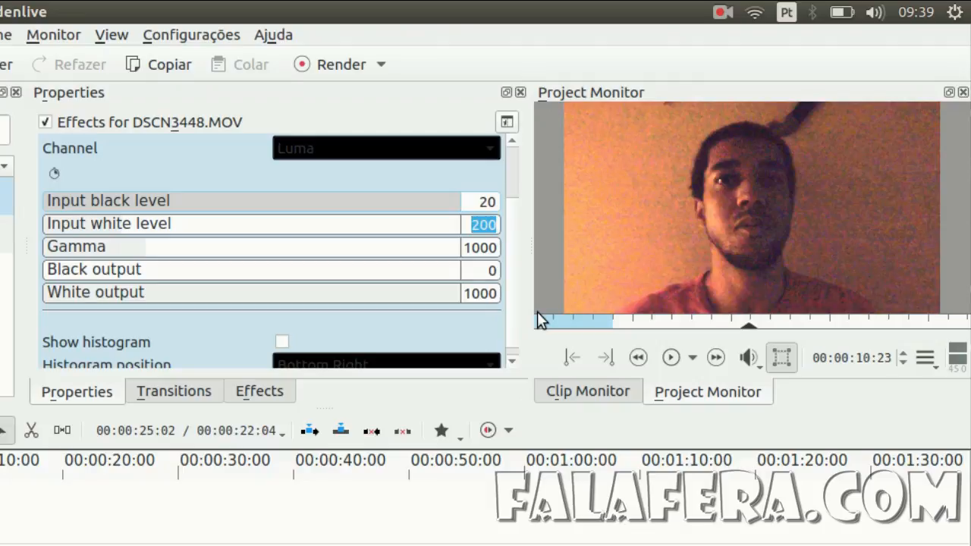
{"action": "key", "text": "Up"}
{"action": "key", "text": "Up"}
{"action": "key", "text": "Up"}
{"action": "key", "text": "Up"}
{"action": "key", "text": "Up"}
{"action": "key", "text": "Up"}
{"action": "key", "text": "Up"}
{"action": "key", "text": "Up"}
{"action": "key", "text": "Up"}
{"action": "key", "text": "Up"}
{"action": "key", "text": "Up"}
{"action": "key", "text": "Up"}
{"action": "key", "text": "Up"}
{"action": "key", "text": "Up"}
{"action": "key", "text": "Up"}
{"action": "key", "text": "Up"}
{"action": "key", "text": "Up"}
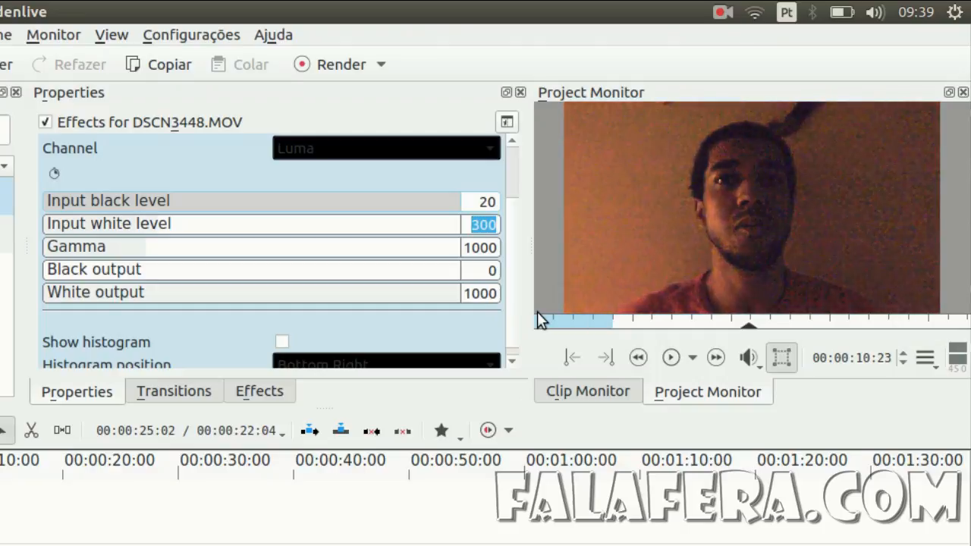
{"action": "key", "text": "Up"}
{"action": "key", "text": "Up"}
{"action": "key", "text": "Up"}
{"action": "key", "text": "Up"}
{"action": "key", "text": "Up"}
{"action": "key", "text": "Up"}
{"action": "key", "text": "Up"}
{"action": "key", "text": "Up"}
{"action": "key", "text": "Up"}
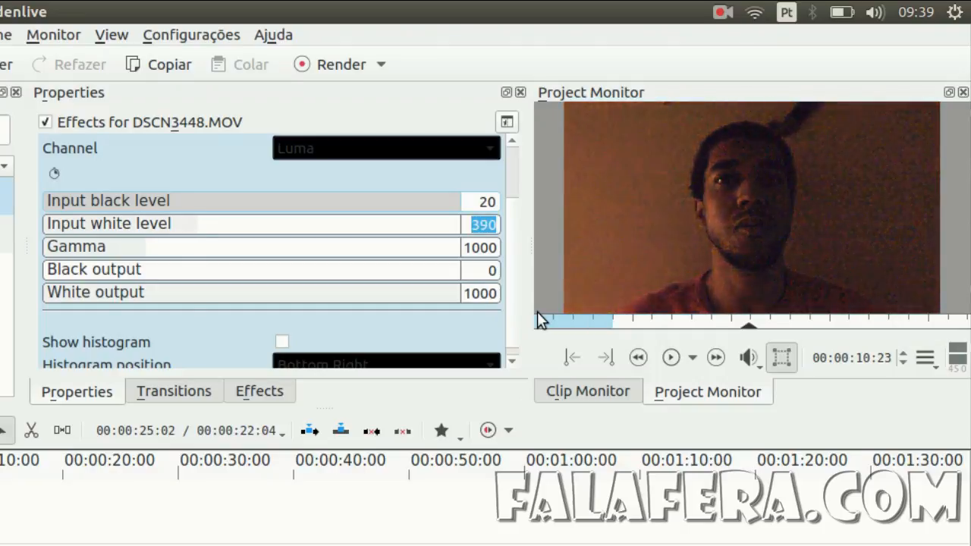
{"action": "key", "text": "Up"}
{"action": "key", "text": "Up"}
{"action": "key", "text": "Up"}
{"action": "key", "text": "Up"}
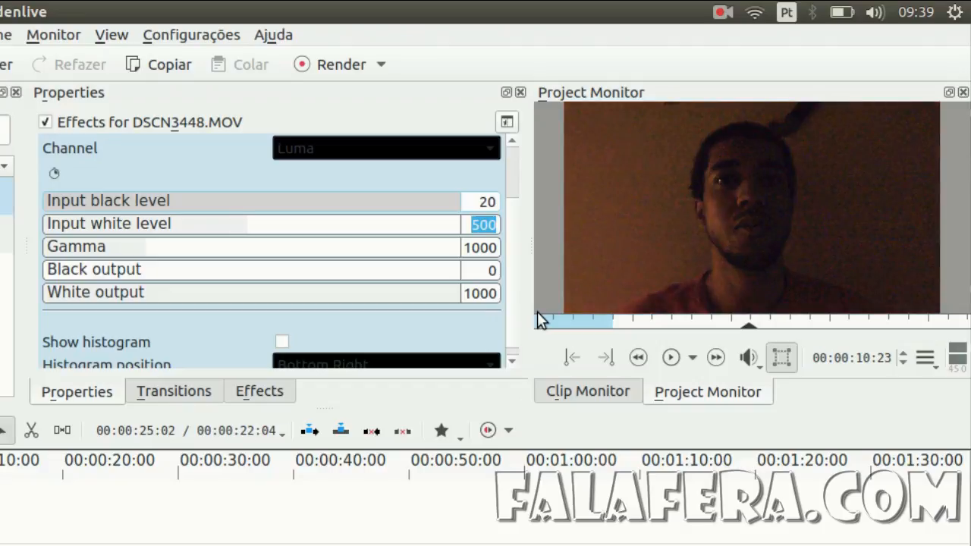
Try a brighter picture by gradually raising the Levels effect's gamma to 1420.
{"action": "left_click", "coordinate": [470, 248]}
{"action": "key", "text": "Up"}
{"action": "key", "text": "Up"}
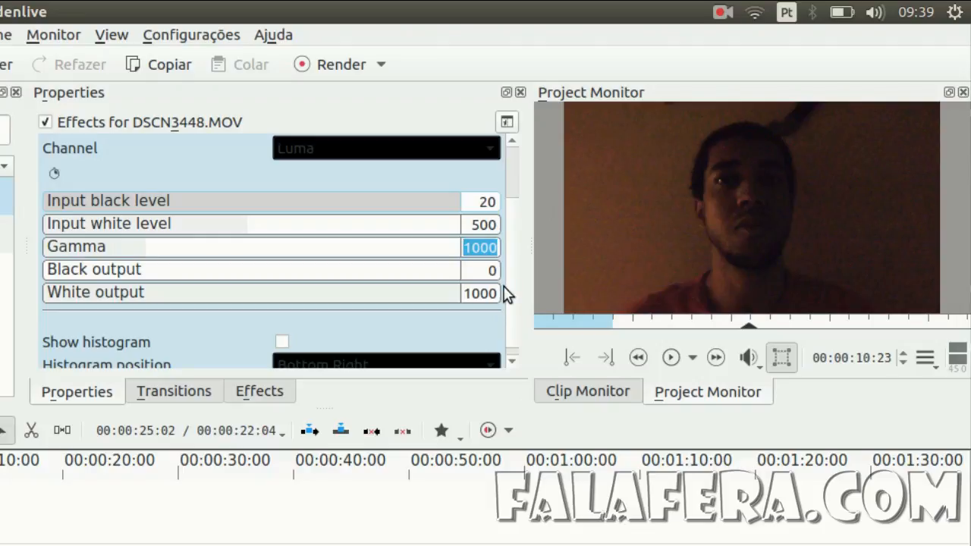
{"action": "key", "text": "Up"}
{"action": "key", "text": "Up"}
{"action": "key", "text": "Up"}
{"action": "key", "text": "Up"}
{"action": "key", "text": "Up"}
{"action": "key", "text": "Up"}
{"action": "key", "text": "Up"}
{"action": "key", "text": "Up"}
{"action": "key", "text": "Up"}
{"action": "key", "text": "Up"}
{"action": "key", "text": "Up"}
{"action": "key", "text": "Up"}
{"action": "key", "text": "Up"}
{"action": "key", "text": "Up"}
{"action": "key", "text": "Up"}
{"action": "key", "text": "Up"}
{"action": "key", "text": "Up"}
{"action": "key", "text": "Up"}
{"action": "key", "text": "Up"}
{"action": "key", "text": "Up"}
{"action": "key", "text": "Up"}
{"action": "key", "text": "Up"}
{"action": "key", "text": "Up"}
{"action": "key", "text": "Up"}
{"action": "key", "text": "Up"}
{"action": "key", "text": "Up"}
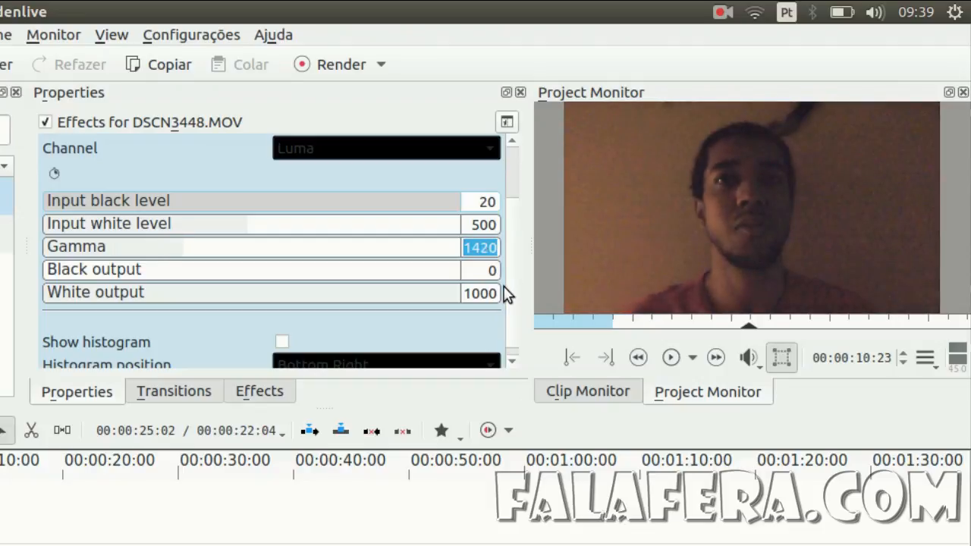
Lower the Levels effect's gamma gradually to 1120 to compare a darker picture.
{"action": "key", "text": "Down"}
{"action": "key", "text": "Down"}
{"action": "key", "text": "Down"}
{"action": "key", "text": "Down"}
{"action": "key", "text": "Down"}
{"action": "key", "text": "Down"}
{"action": "key", "text": "Down"}
{"action": "key", "text": "Down"}
{"action": "key", "text": "Down"}
{"action": "key", "text": "Down"}
{"action": "key", "text": "Down"}
{"action": "key", "text": "Down"}
{"action": "key", "text": "Down"}
{"action": "key", "text": "Down"}
{"action": "key", "text": "Down"}
{"action": "key", "text": "Down"}
{"action": "key", "text": "Down"}
{"action": "key", "text": "Down"}
{"action": "key", "text": "Down"}
{"action": "key", "text": "Down"}
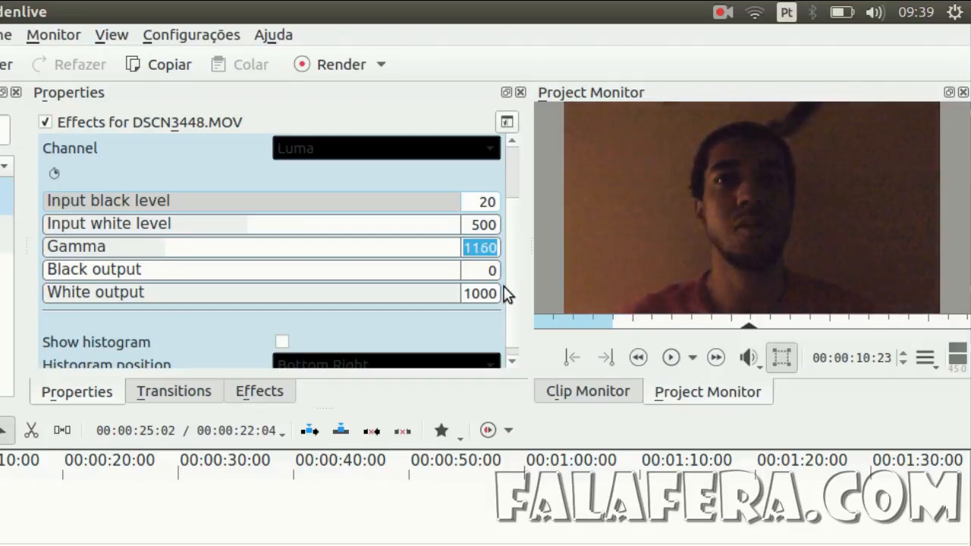
{"action": "key", "text": "Down"}
{"action": "key", "text": "Down"}
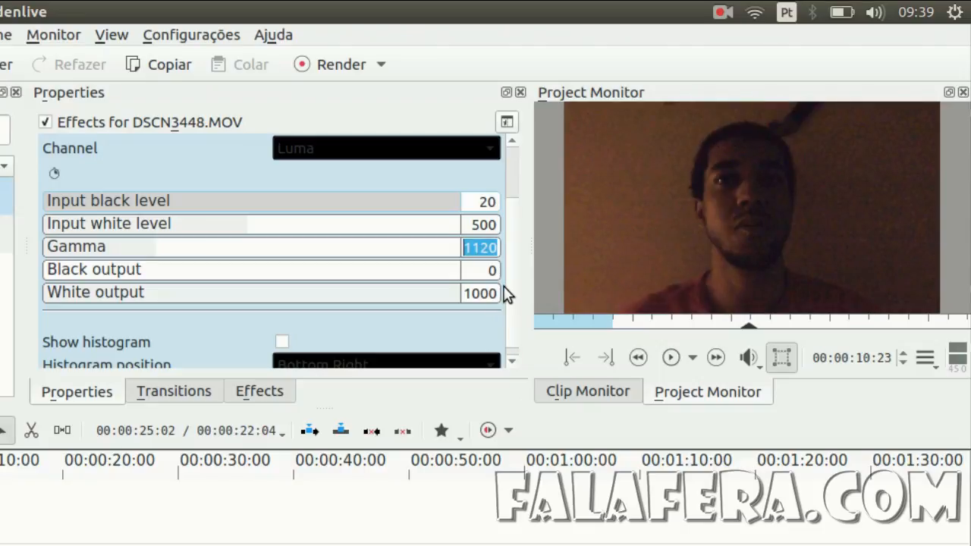
Raise the Levels effect's gamma to 1250.
{"action": "key", "text": "Up"}
{"action": "key", "text": "Up"}
{"action": "key", "text": "Up"}
{"action": "key", "text": "Up"}
{"action": "key", "text": "Up"}
{"action": "key", "text": "Up"}
{"action": "key", "text": "Up"}
{"action": "key", "text": "Up"}
{"action": "key", "text": "Up"}
{"action": "key", "text": "Up"}
{"action": "key", "text": "Up"}
{"action": "key", "text": "Up"}
{"action": "key", "text": "Up"}
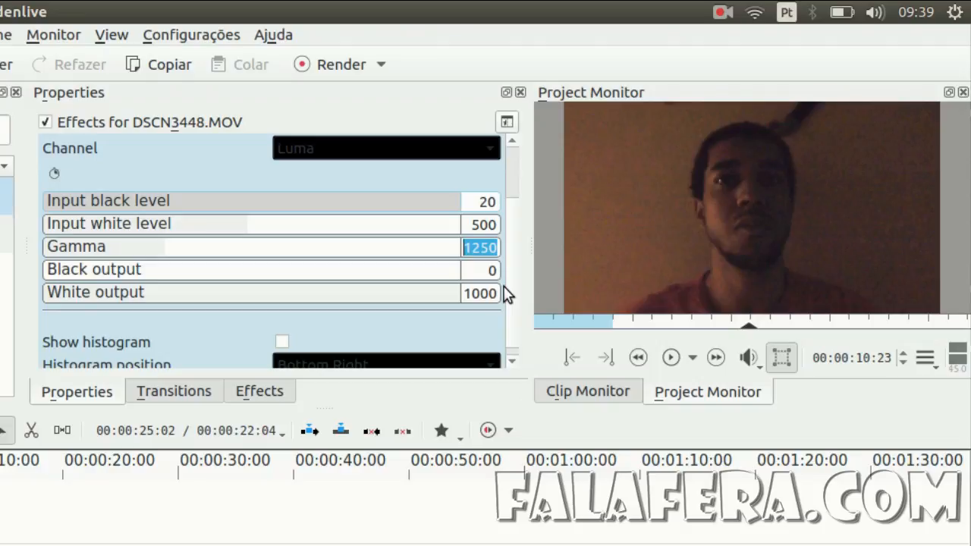
{"action": "left_click", "coordinate": [488, 278]}
{"action": "double_click", "coordinate": [489, 278]}
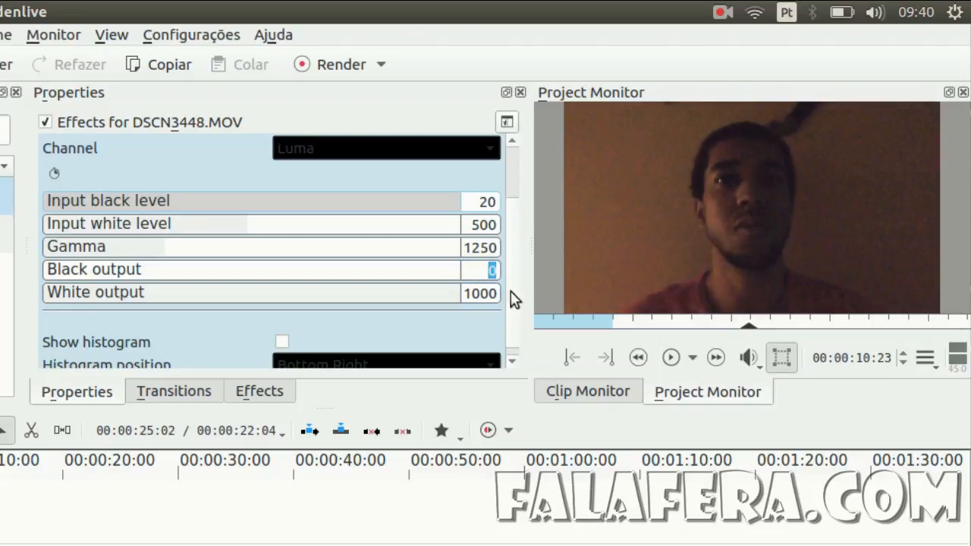
{"action": "left_click", "coordinate": [470, 292]}
{"action": "double_click", "coordinate": [482, 293]}
{"action": "left_click", "coordinate": [488, 270]}
Try a brighter picture by gradually lowering the Levels effect's input white level to 370.
{"action": "left_click", "coordinate": [472, 223]}
{"action": "key", "text": "Down"}
{"action": "key", "text": "Down"}
{"action": "key", "text": "Down"}
{"action": "key", "text": "Down"}
{"action": "key", "text": "Down"}
{"action": "key", "text": "Down"}
{"action": "key", "text": "Down"}
{"action": "key", "text": "Down"}
{"action": "key", "text": "Down"}
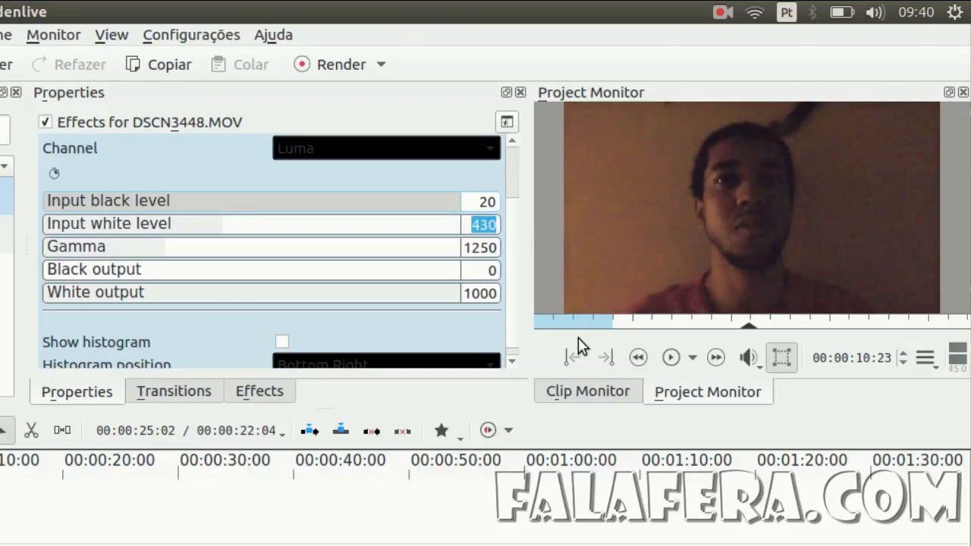
{"action": "key", "text": "Down"}
{"action": "key", "text": "Down"}
{"action": "key", "text": "Down"}
{"action": "key", "text": "Down"}
{"action": "key", "text": "Down"}
{"action": "key", "text": "Down"}
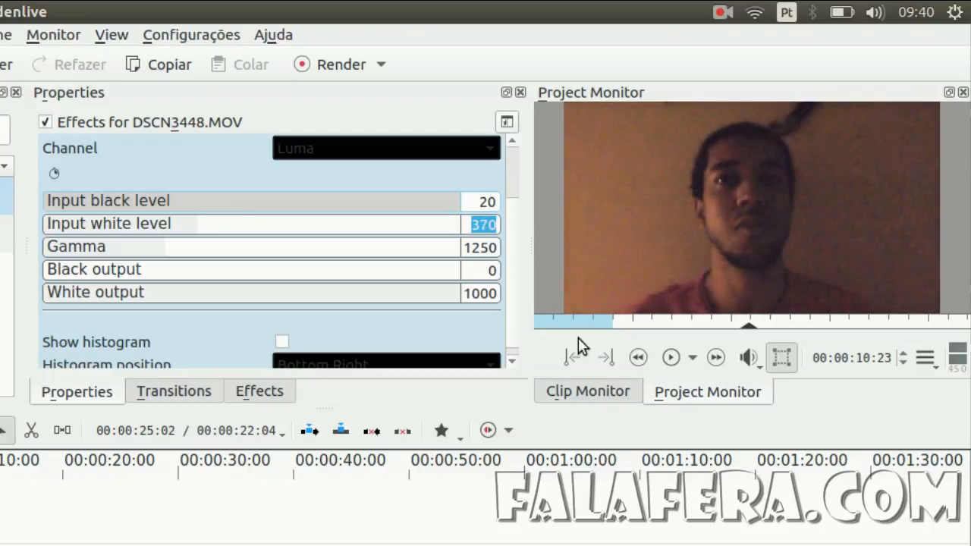
Raise the Levels effect's input white level to 400.
{"action": "key", "text": "Up"}
{"action": "key", "text": "Up"}
{"action": "key", "text": "Up"}
{"action": "key", "text": "Up"}
{"action": "key", "text": "Up"}
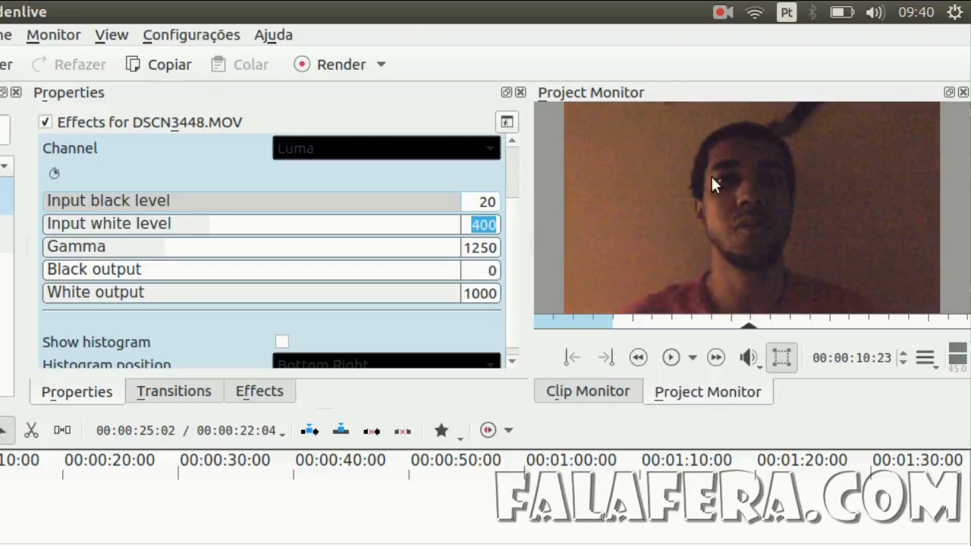
{"action": "left_click_drag", "start_coordinate": [512, 236], "coordinate": [512, 210]}
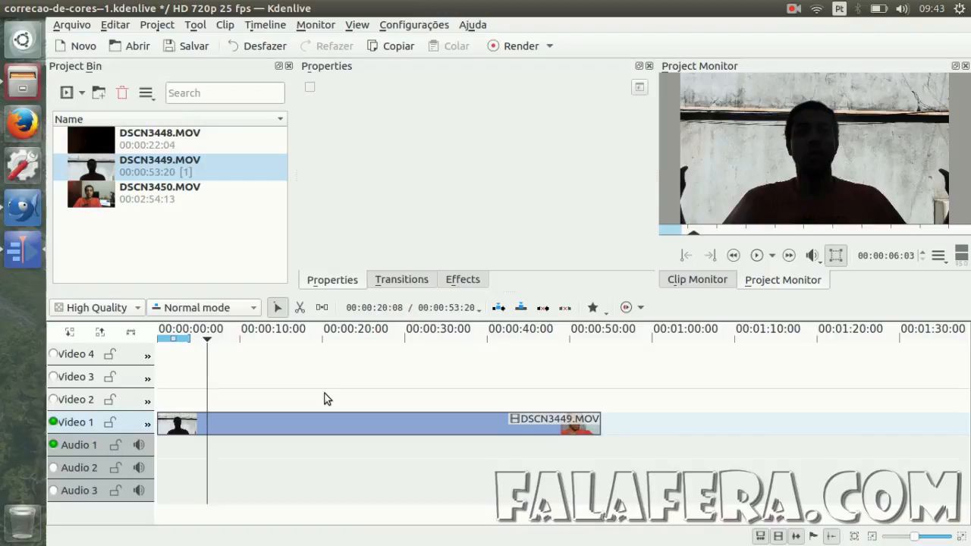
Preview the DSCN3449.MOV clip full screen, comparing its dark opening with the well-lit part after about 31 seconds.
{"action": "double_click", "coordinate": [846, 153]}
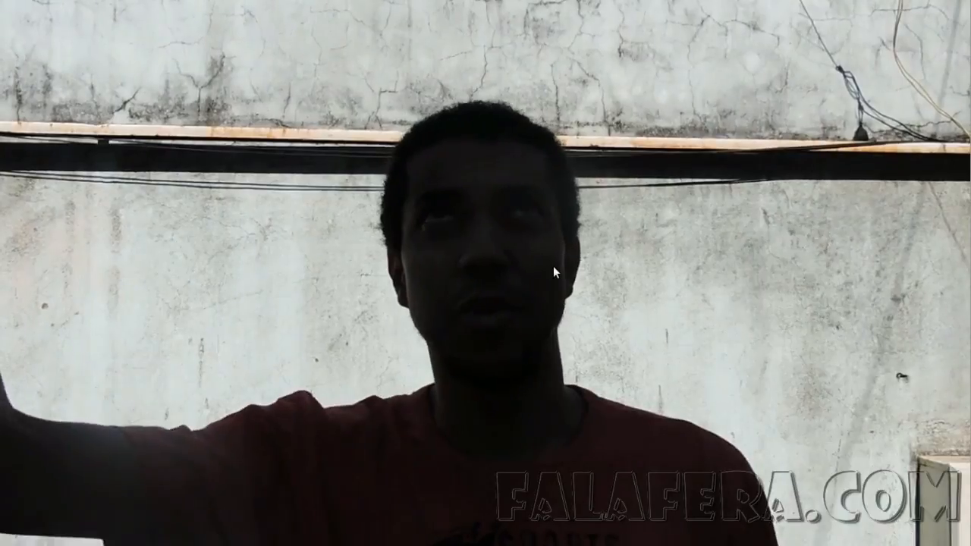
{"action": "double_click", "coordinate": [553, 270]}
{"action": "left_click_drag", "start_coordinate": [341, 380], "coordinate": [432, 375]}
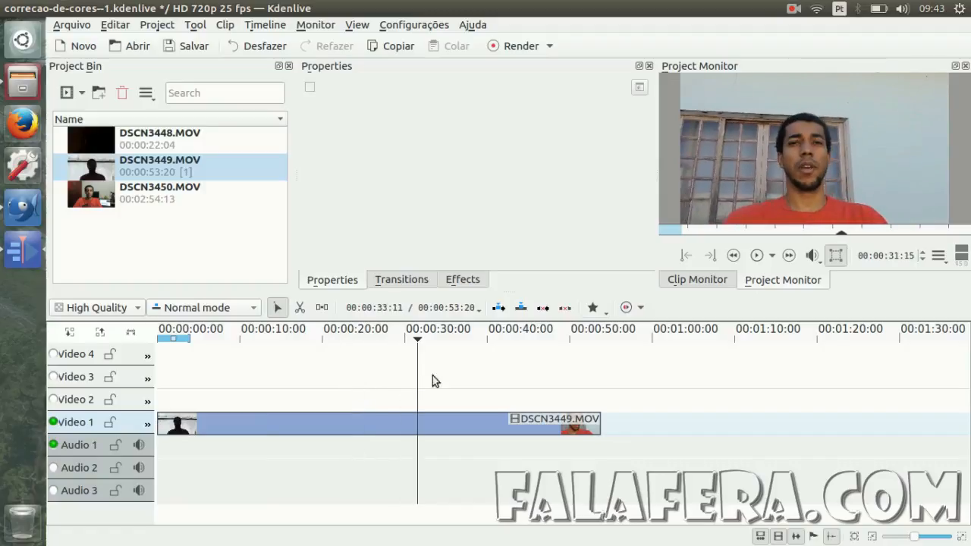
{"action": "double_click", "coordinate": [815, 189]}
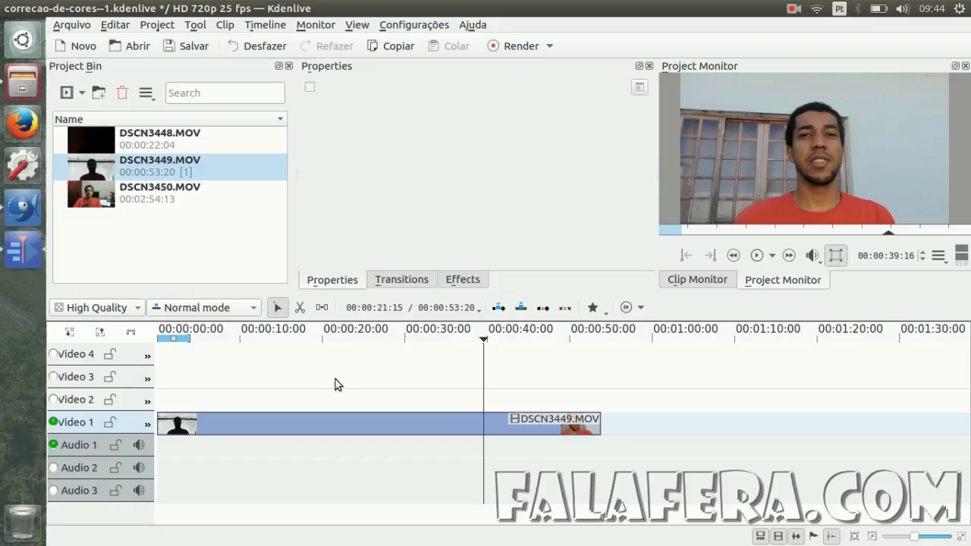
Separate the dark opening of the DSCN3449.MOV clip from the rest and apply the Contrast effect to it.
{"action": "left_click", "coordinate": [244, 383]}
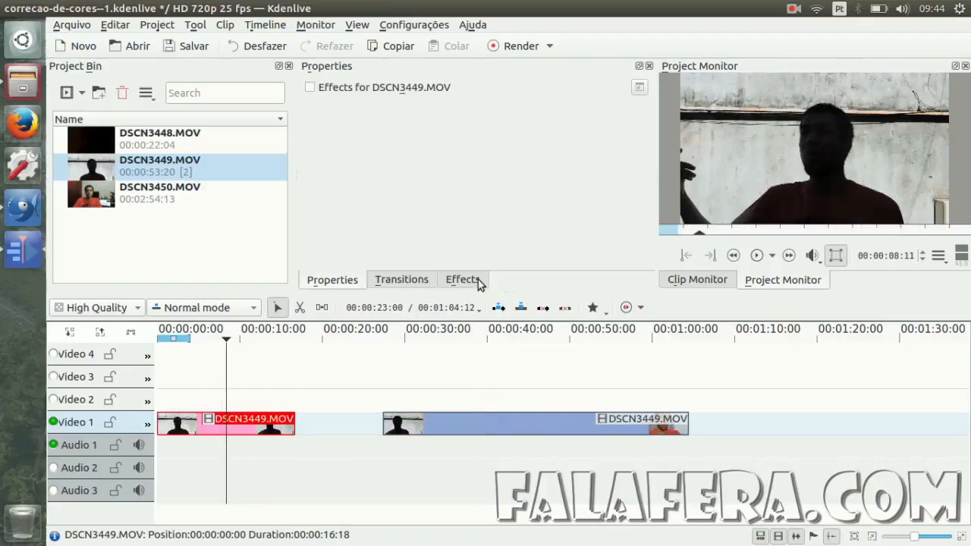
{"action": "left_click", "coordinate": [480, 281]}
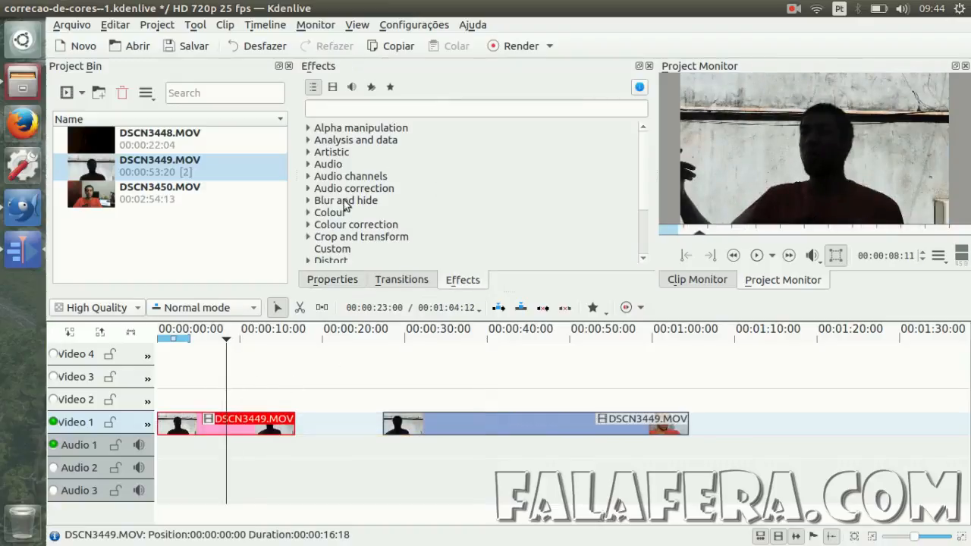
{"action": "left_click", "coordinate": [308, 213]}
{"action": "scroll", "coordinate": [642, 176], "scroll_direction": "down", "scroll_amount": 1}
{"action": "scroll", "coordinate": [641, 176], "scroll_direction": "down", "scroll_amount": 1}
{"action": "left_click_drag", "start_coordinate": [353, 178], "coordinate": [225, 426]}
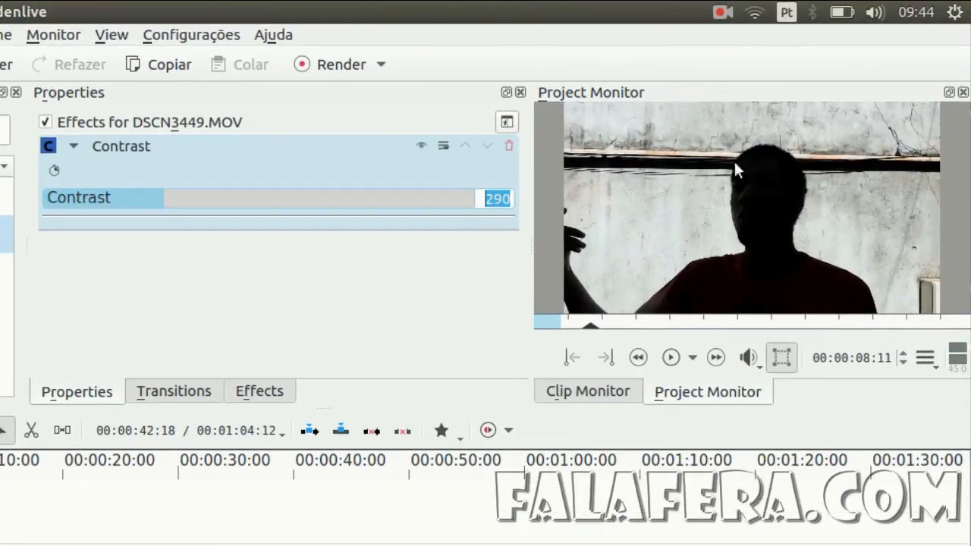
Try a stronger contrast of 360, and settle the Contrast effect at 240.
{"action": "key", "text": "Page_Up"}
{"action": "key", "text": "Page_Up"}
{"action": "key", "text": "Page_Up"}
{"action": "key", "text": "Page_Up"}
{"action": "key", "text": "Page_Up"}
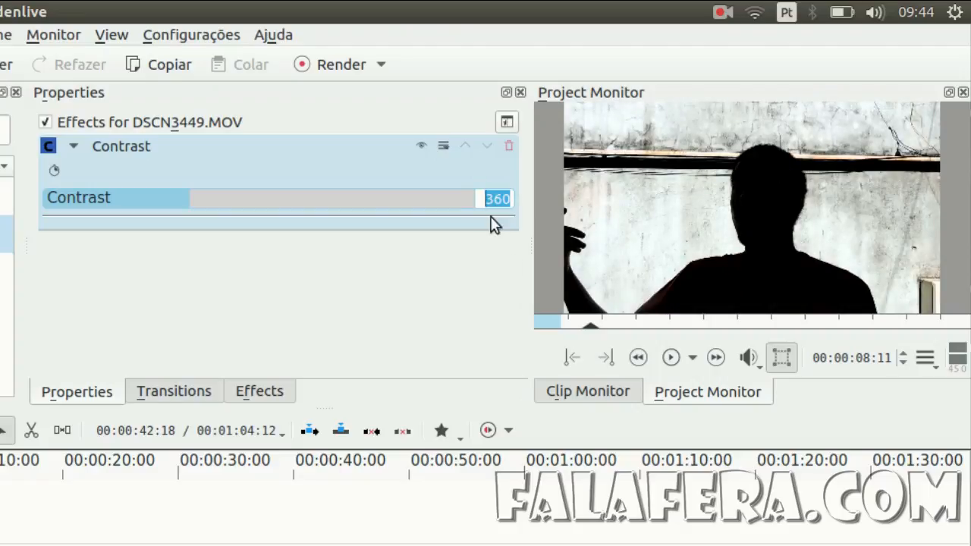
{"action": "scroll", "coordinate": [492, 197], "scroll_direction": "down", "scroll_amount": 3}
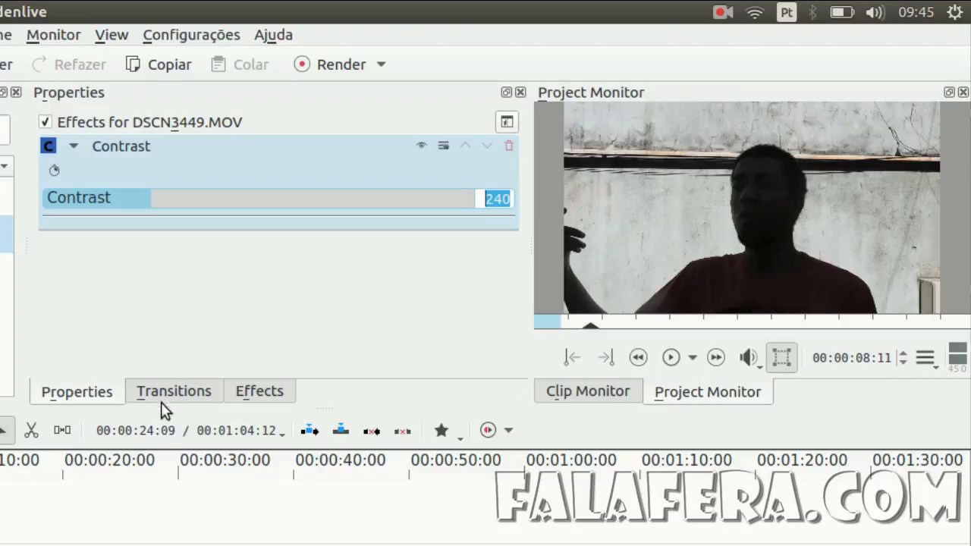
Add the Saturation effect to the dark DSCN3449.MOV clip.
{"action": "left_click", "coordinate": [279, 392]}
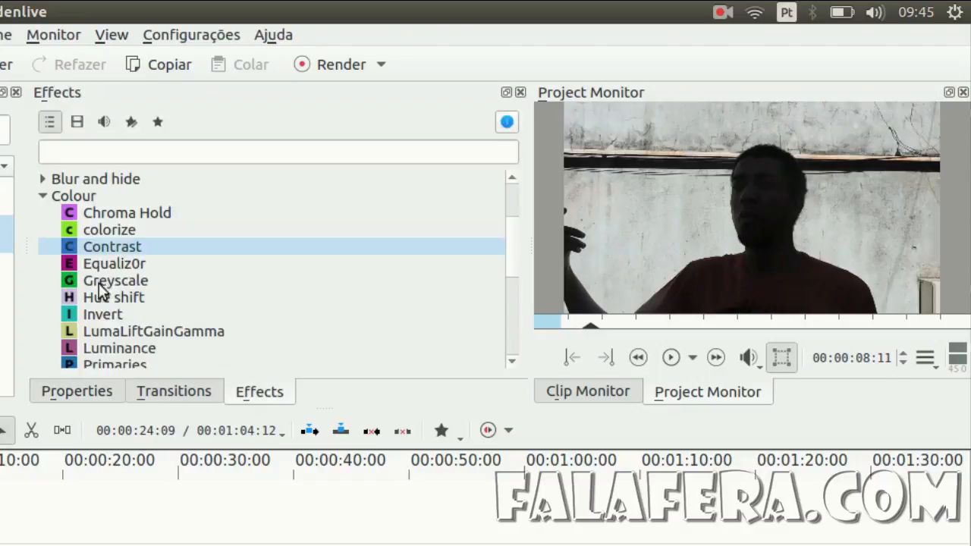
{"action": "left_click", "coordinate": [115, 347]}
{"action": "scroll", "coordinate": [119, 341], "scroll_direction": "down", "scroll_amount": 1}
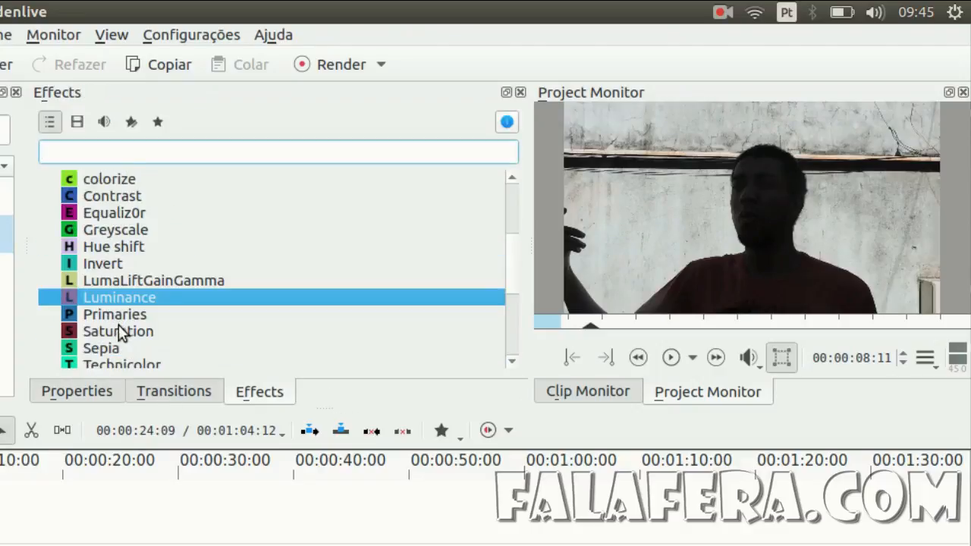
{"action": "left_click", "coordinate": [119, 331]}
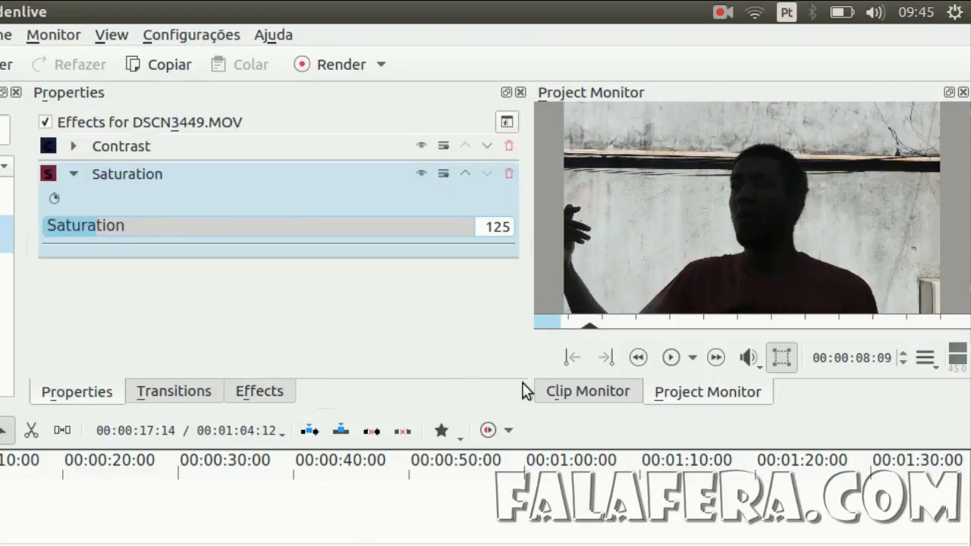
Raise the Saturation effect gradually to 405 to intensify the clip's colours.
{"action": "key", "text": "Page_Up"}
{"action": "key", "text": "Page_Up"}
{"action": "key", "text": "Page_Up"}
{"action": "key", "text": "Page_Up"}
{"action": "key", "text": "Page_Up"}
{"action": "key", "text": "Page_Up"}
{"action": "key", "text": "Page_Up"}
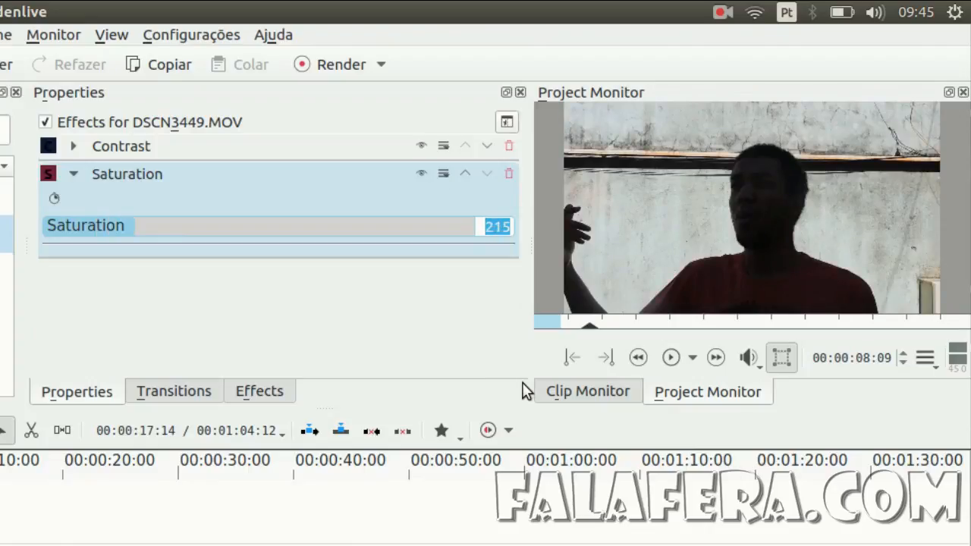
{"action": "key", "text": "Page_Up"}
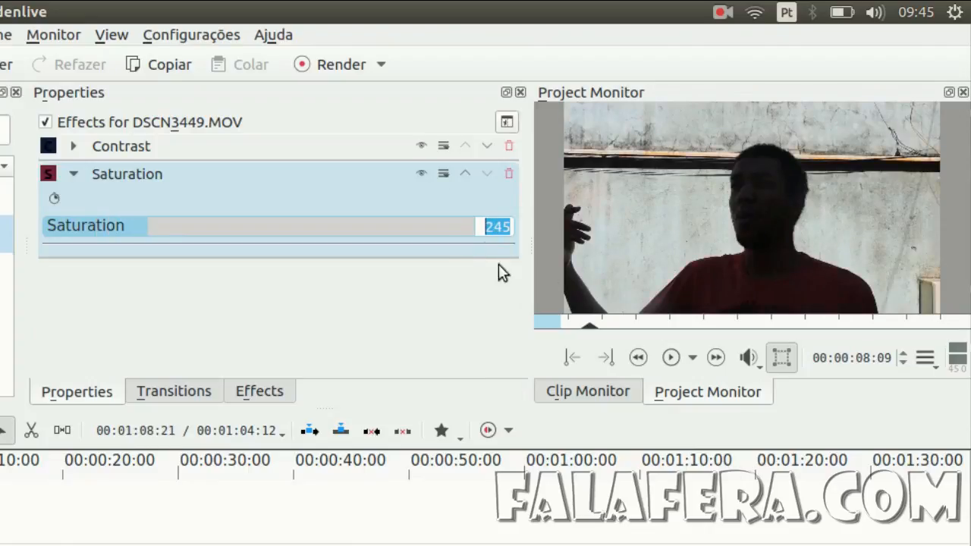
{"action": "key", "text": "Page_Up"}
{"action": "key", "text": "Page_Up"}
{"action": "key", "text": "Page_Up"}
{"action": "key", "text": "Page_Up"}
{"action": "key", "text": "Page_Up"}
{"action": "key", "text": "Page_Up"}
{"action": "key", "text": "Page_Up"}
{"action": "key", "text": "Page_Up"}
{"action": "key", "text": "Page_Up"}
{"action": "key", "text": "Page_Up"}
{"action": "key", "text": "Page_Up"}
{"action": "key", "text": "Page_Up"}
{"action": "key", "text": "Page_Up"}
{"action": "key", "text": "Page_Up"}
{"action": "key", "text": "Page_Up"}
{"action": "key", "text": "Page_Up"}
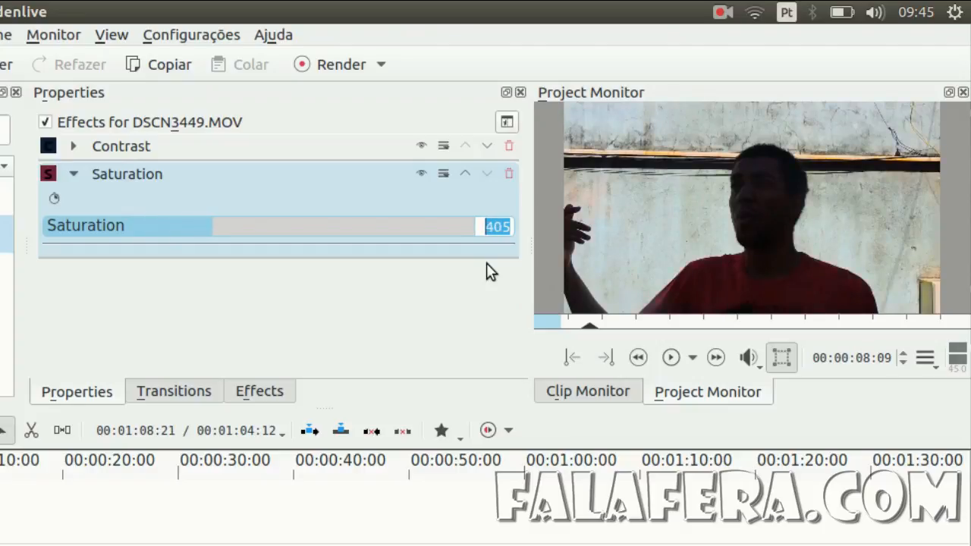
Reduce the Saturation effect slightly to soften the clip's colours.
{"action": "key", "text": "Page_Down"}
{"action": "key", "text": "Page_Down"}
{"action": "key", "text": "Page_Down"}
{"action": "key", "text": "Page_Down"}
{"action": "key", "text": "Page_Down"}
{"action": "key", "text": "Page_Down"}
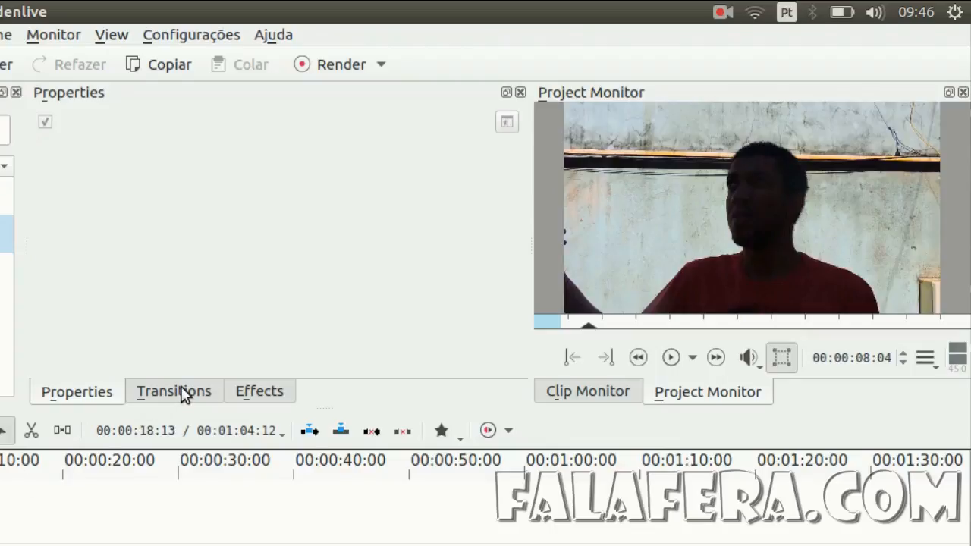
Add the Brightness effect from the Colour correction group to the dark DSCN3449.MOV clip and set it to 480.
{"action": "left_click", "coordinate": [182, 389]}
{"action": "left_click", "coordinate": [248, 391]}
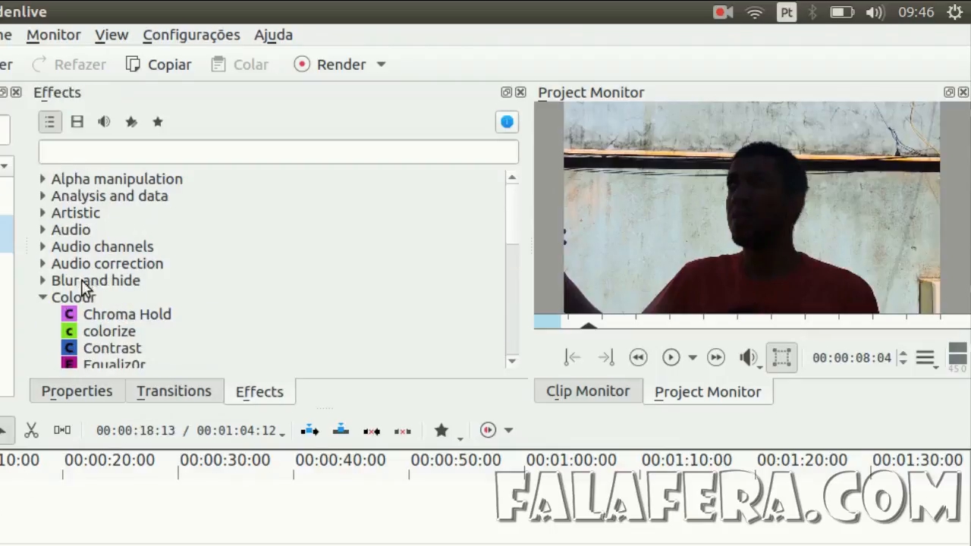
{"action": "left_click", "coordinate": [43, 299]}
{"action": "left_click", "coordinate": [43, 314]}
{"action": "scroll", "coordinate": [110, 292], "scroll_direction": "down", "scroll_amount": 2}
{"action": "left_click", "coordinate": [120, 264]}
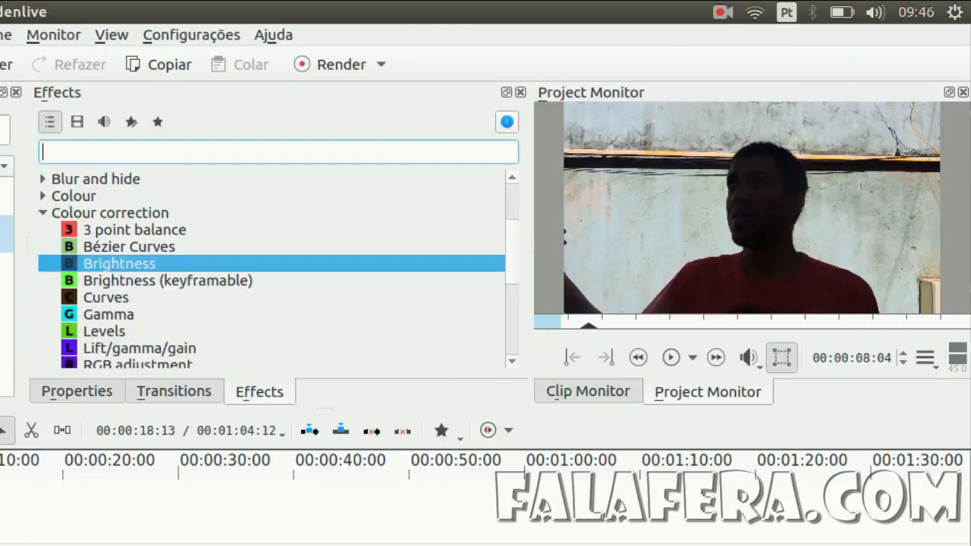
{"action": "left_click", "coordinate": [76, 391]}
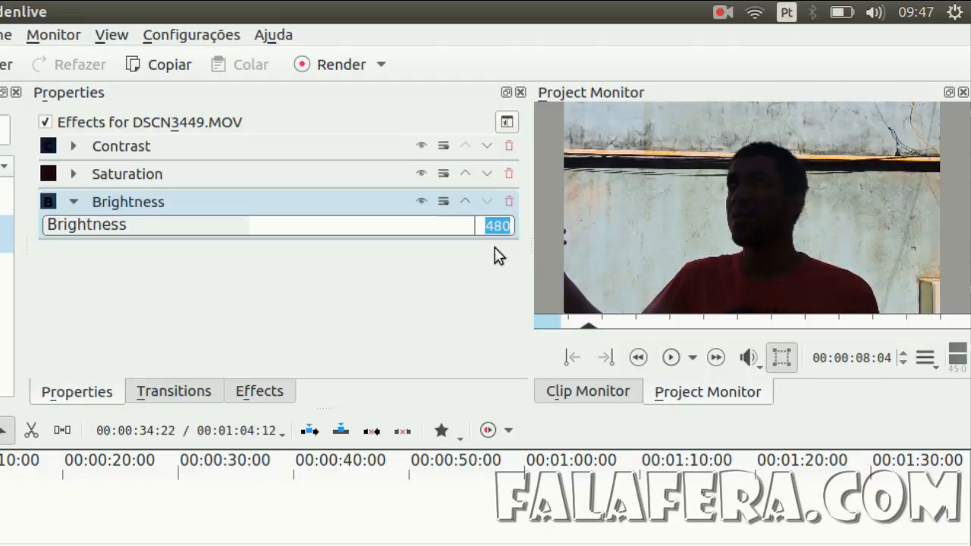
Compare the picture with the Brightness effect switched off and on.
{"action": "left_click", "coordinate": [420, 202]}
{"action": "left_click", "coordinate": [419, 202]}
{"action": "left_click", "coordinate": [419, 202]}
{"action": "left_click", "coordinate": [419, 202]}
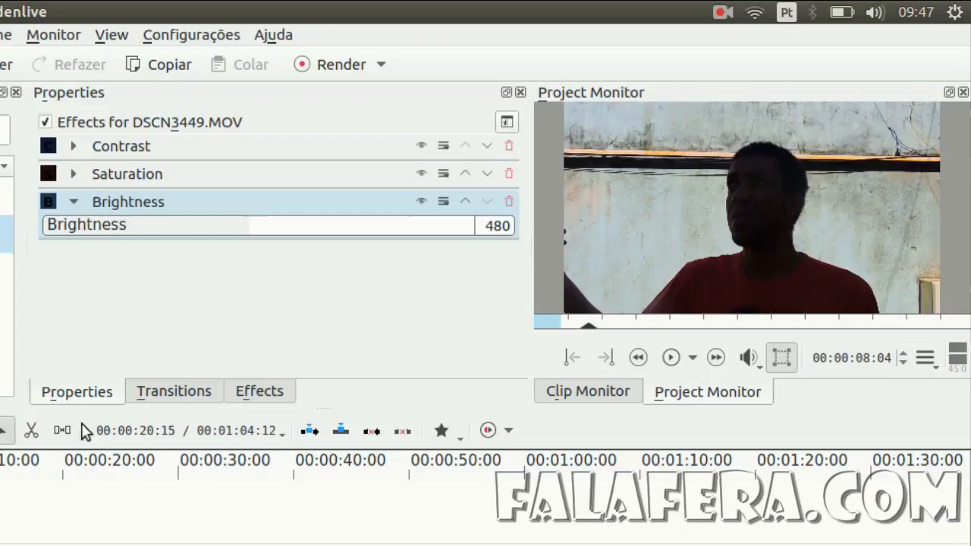
Add the Levels effect to the dark DSCN3449.MOV clip and lower its Input white level to 560.
{"action": "left_click", "coordinate": [254, 391]}
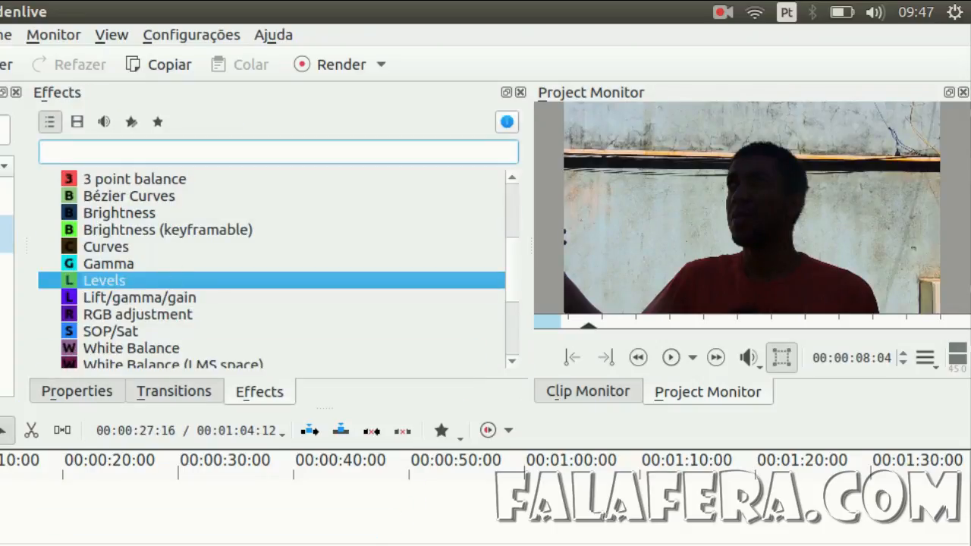
{"action": "left_click", "coordinate": [106, 396]}
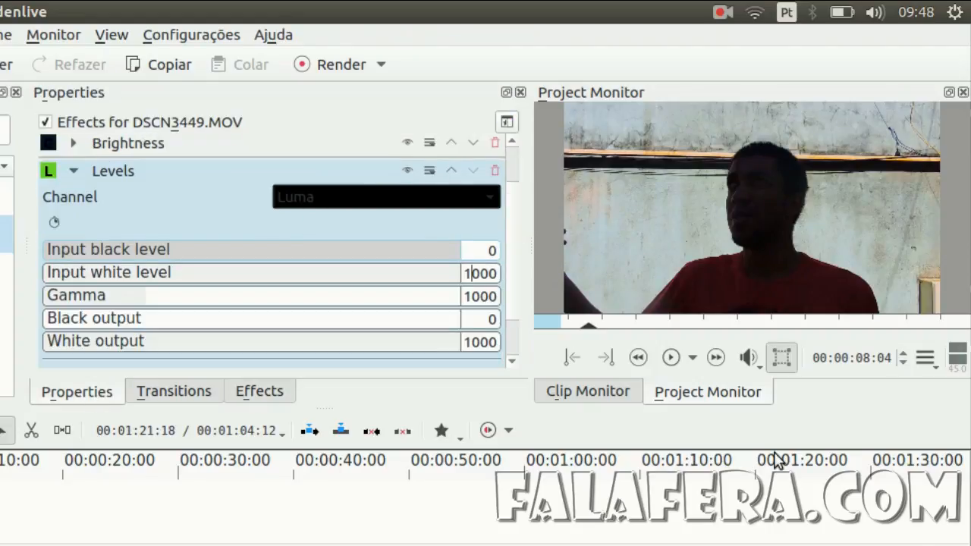
{"action": "key", "text": "Down"}
{"action": "key", "text": "Down"}
{"action": "key", "text": "Down"}
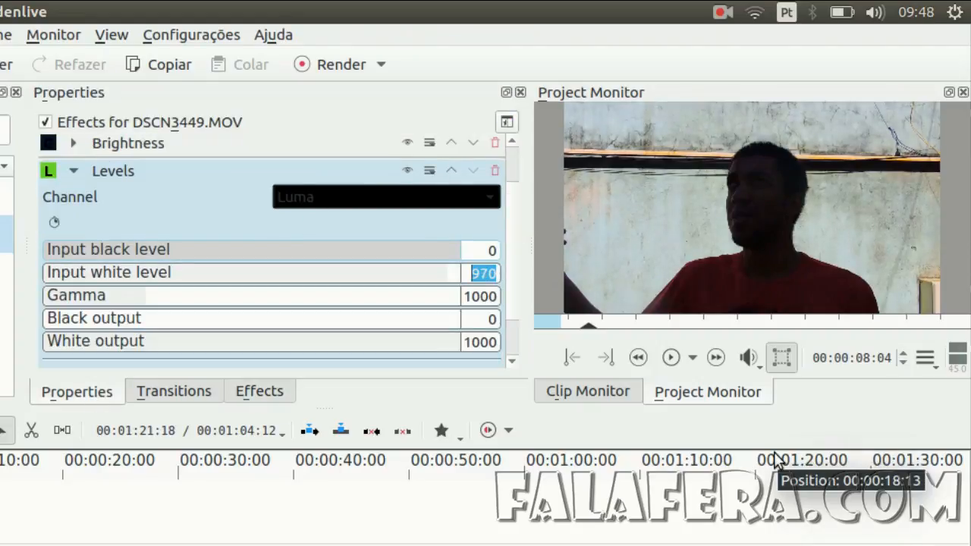
{"action": "key", "text": "Down"}
{"action": "key", "text": "Down"}
{"action": "key", "text": "Down"}
{"action": "key", "text": "Down"}
{"action": "key", "text": "Down"}
{"action": "key", "text": "Down"}
{"action": "key", "text": "Down"}
{"action": "key", "text": "Down"}
{"action": "key", "text": "Down"}
{"action": "key", "text": "Down"}
{"action": "key", "text": "Down"}
{"action": "key", "text": "Down"}
{"action": "key", "text": "Down"}
{"action": "key", "text": "Down"}
{"action": "key", "text": "Down"}
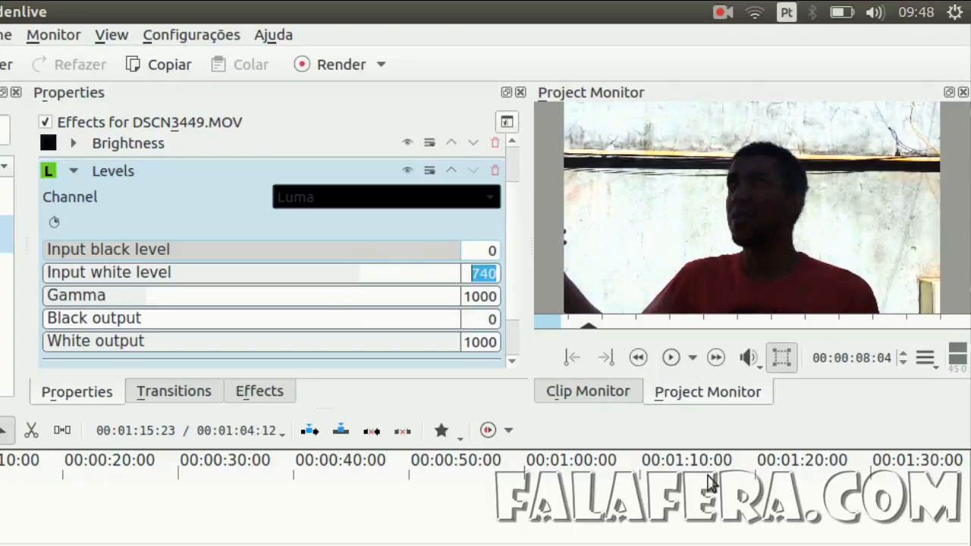
{"action": "key", "text": "Down"}
{"action": "key", "text": "Down"}
{"action": "key", "text": "Down"}
{"action": "key", "text": "Down"}
{"action": "key", "text": "Down"}
{"action": "key", "text": "Down"}
{"action": "key", "text": "Down"}
{"action": "key", "text": "Down"}
{"action": "key", "text": "Down"}
{"action": "key", "text": "Down"}
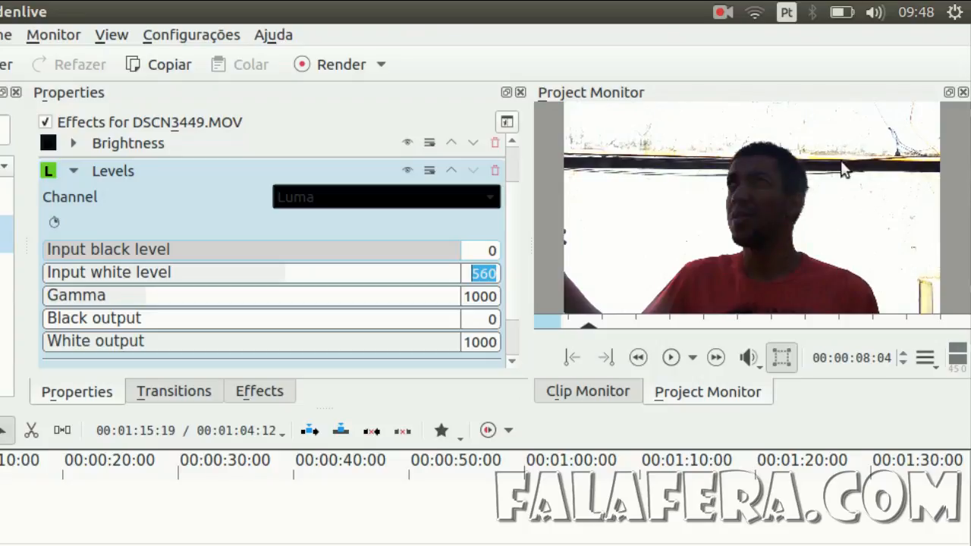
Raise the Input white level of the Levels effect to 900.
{"action": "left_click", "coordinate": [470, 271]}
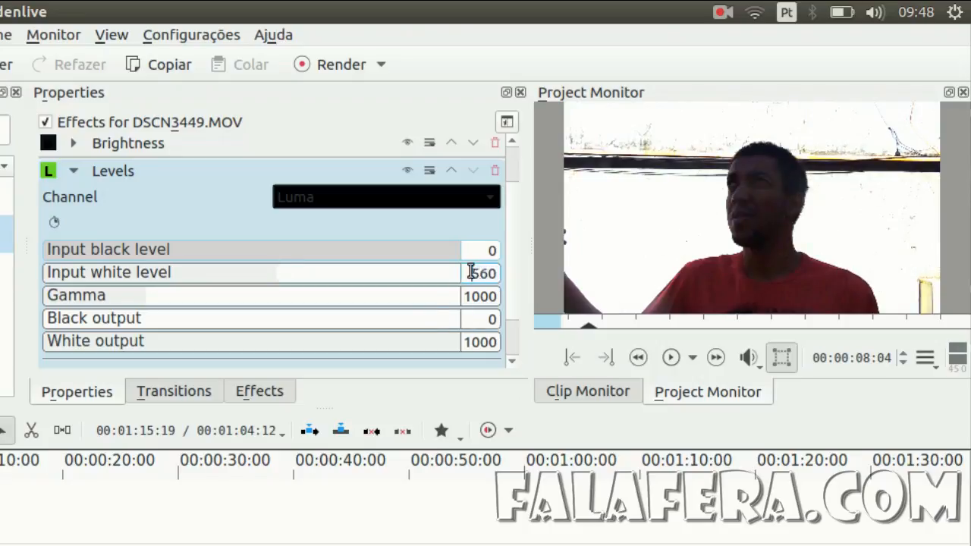
{"action": "key", "text": "Up"}
{"action": "key", "text": "Up"}
{"action": "key", "text": "Up"}
{"action": "key", "text": "Up"}
{"action": "key", "text": "Up"}
{"action": "key", "text": "Up"}
{"action": "key", "text": "Up"}
{"action": "key", "text": "Up"}
{"action": "key", "text": "Up"}
{"action": "key", "text": "Up"}
{"action": "key", "text": "Up"}
{"action": "key", "text": "Up"}
{"action": "key", "text": "Up"}
{"action": "key", "text": "Up"}
{"action": "key", "text": "Up"}
{"action": "key", "text": "Up"}
{"action": "key", "text": "Up"}
{"action": "key", "text": "Up"}
{"action": "key", "text": "Up"}
{"action": "key", "text": "Up"}
{"action": "key", "text": "Up"}
{"action": "key", "text": "Up"}
{"action": "key", "text": "Up"}
{"action": "key", "text": "Up"}
{"action": "key", "text": "Up"}
{"action": "key", "text": "Up"}
{"action": "key", "text": "Up"}
{"action": "key", "text": "Up"}
{"action": "key", "text": "Up"}
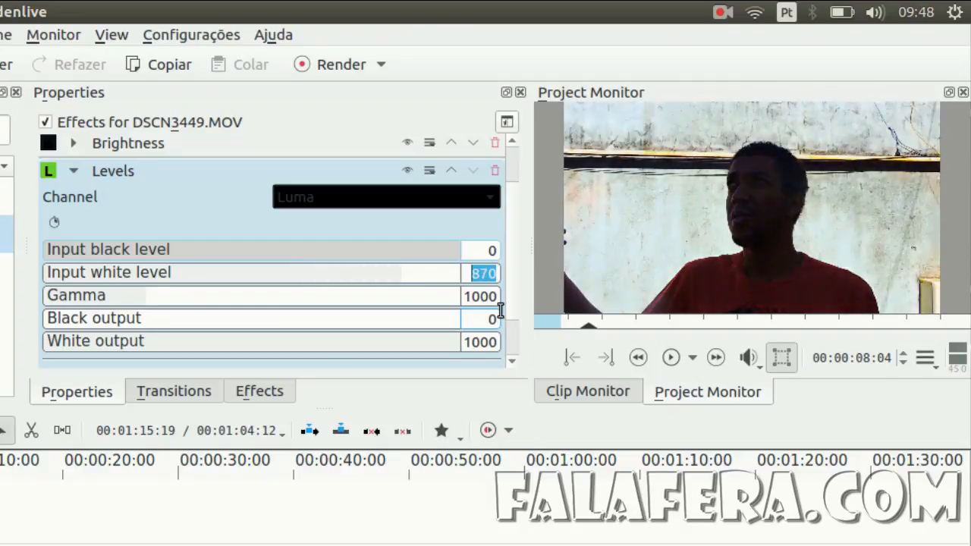
{"action": "key", "text": "Up"}
{"action": "key", "text": "Up"}
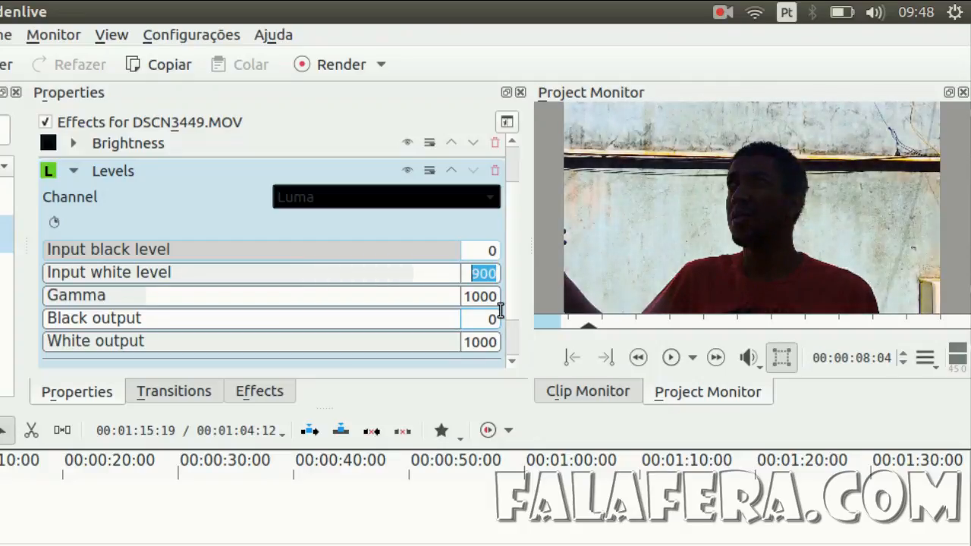
Test a Gamma of 1200 in the Levels effect and settle on 1100.
{"action": "left_click", "coordinate": [480, 296]}
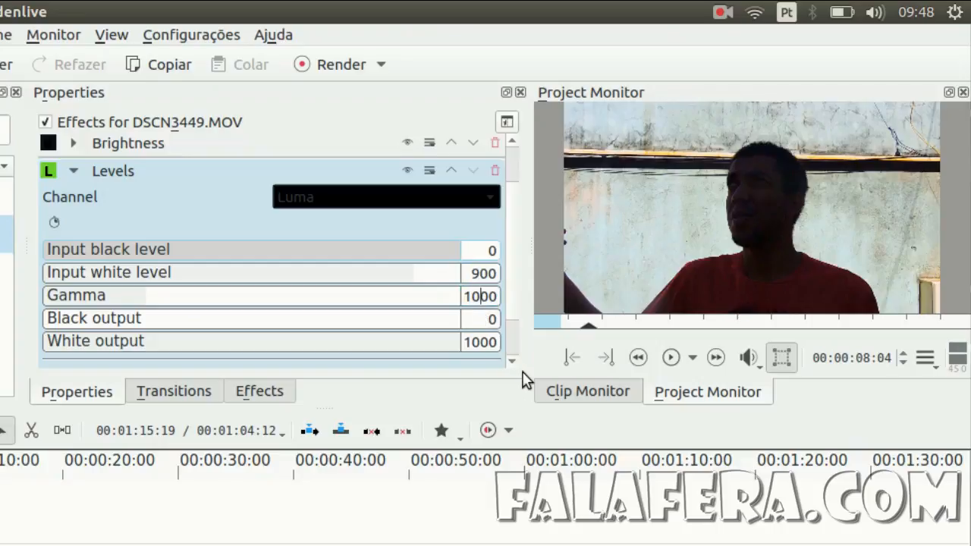
{"action": "key", "text": "Up"}
{"action": "key", "text": "Up"}
{"action": "key", "text": "Up"}
{"action": "key", "text": "Up"}
{"action": "key", "text": "Up"}
{"action": "key", "text": "Up"}
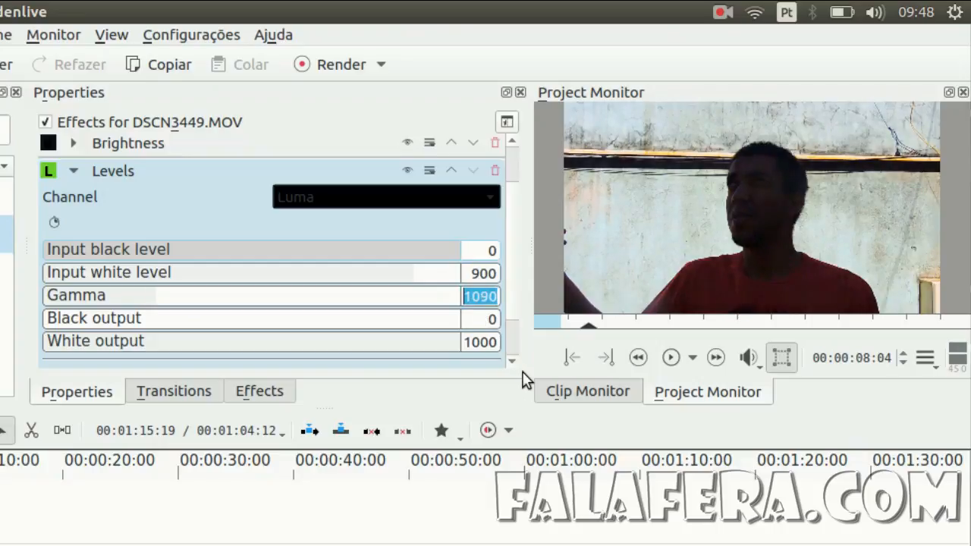
{"action": "key", "text": "Up"}
{"action": "key", "text": "Up"}
{"action": "key", "text": "Up"}
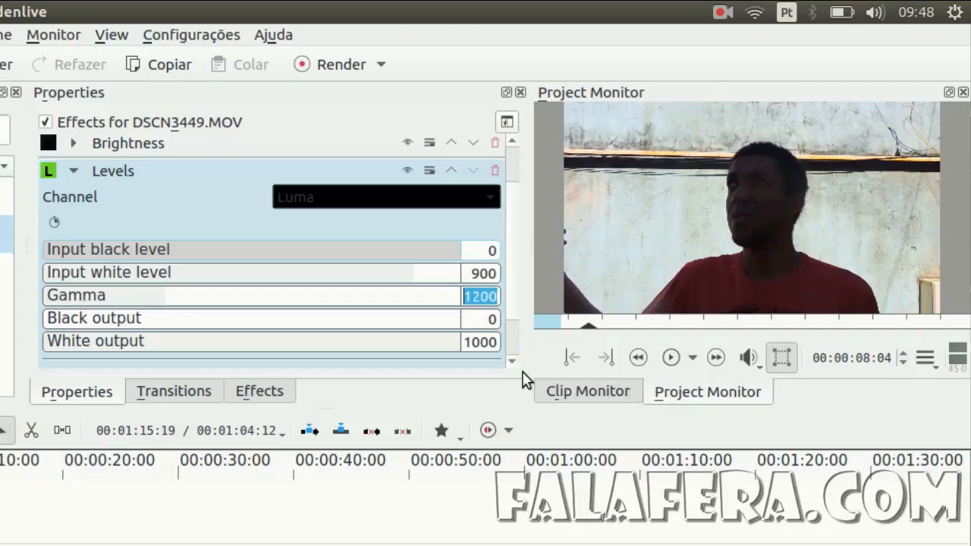
{"action": "key", "text": "Down"}
{"action": "key", "text": "Down"}
{"action": "key", "text": "Down"}
{"action": "key", "text": "Down"}
{"action": "key", "text": "Down"}
{"action": "key", "text": "Down"}
{"action": "key", "text": "Down"}
{"action": "key", "text": "Down"}
{"action": "key", "text": "Down"}
{"action": "key", "text": "Down"}
{"action": "key", "text": "Down"}
{"action": "key", "text": "Down"}
Try a higher Black output in the Levels effect and bring it back to 0.
{"action": "left_click", "coordinate": [474, 319]}
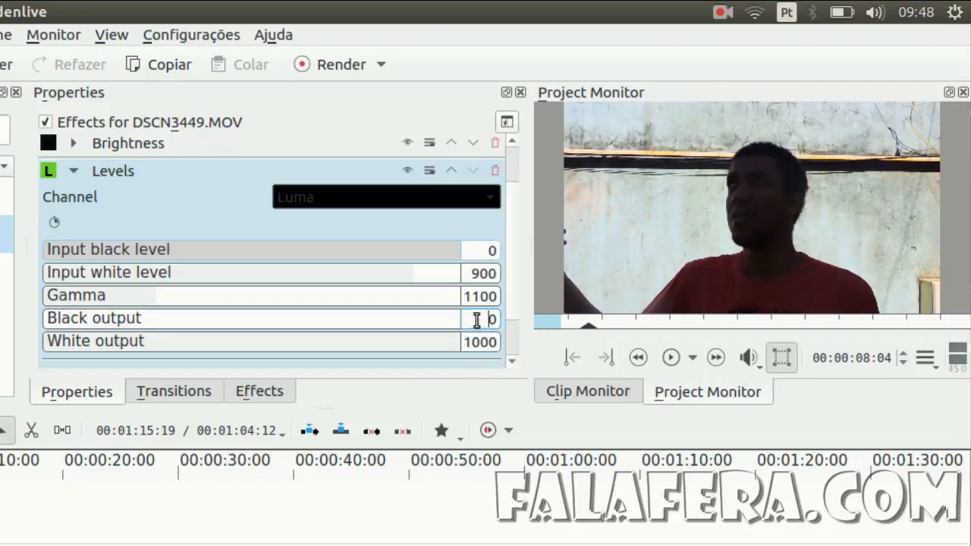
{"action": "key", "text": "Up"}
{"action": "key", "text": "Up"}
{"action": "key", "text": "Up"}
{"action": "key", "text": "Up"}
{"action": "key", "text": "Up"}
{"action": "key", "text": "Up"}
{"action": "key", "text": "Down"}
{"action": "key", "text": "Down"}
{"action": "key", "text": "Down"}
{"action": "key", "text": "Down"}
{"action": "key", "text": "Down"}
{"action": "key", "text": "Down"}
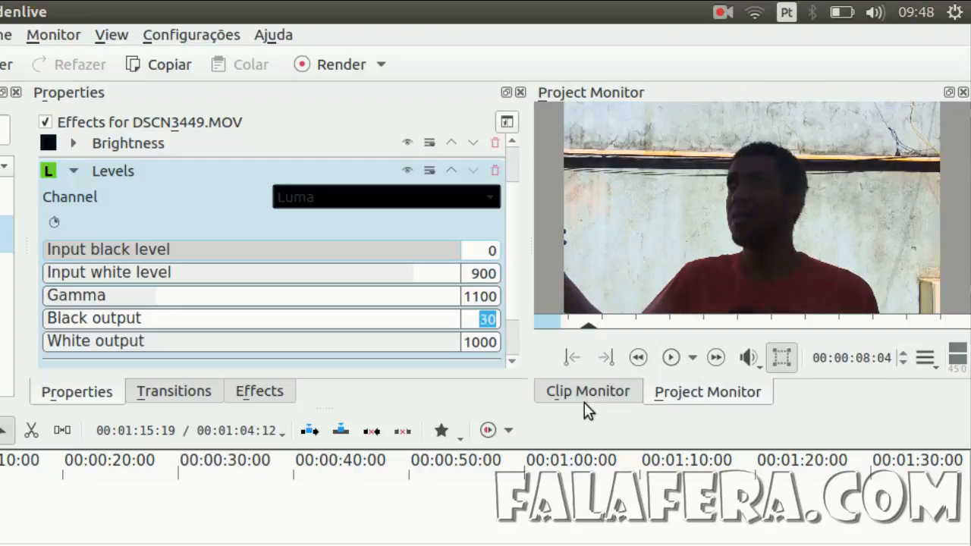
Lower the White output of the Levels effect gradually to 840.
{"action": "left_click", "coordinate": [488, 341]}
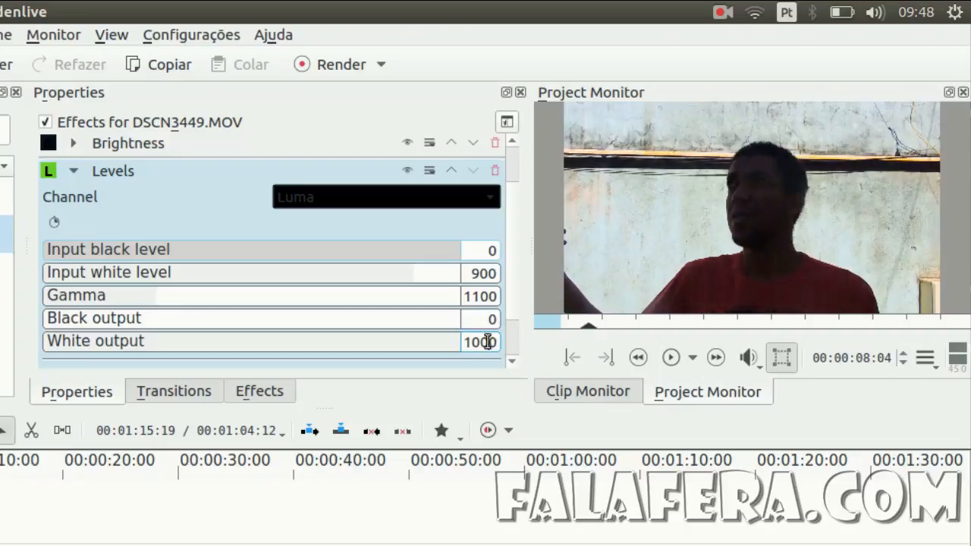
{"action": "key", "text": "Down"}
{"action": "key", "text": "Down"}
{"action": "key", "text": "Down"}
{"action": "key", "text": "Down"}
{"action": "key", "text": "Down"}
{"action": "key", "text": "Down"}
{"action": "key", "text": "Down"}
{"action": "key", "text": "Down"}
{"action": "key", "text": "Down"}
{"action": "key", "text": "Down"}
{"action": "key", "text": "Down"}
{"action": "key", "text": "Down"}
{"action": "key", "text": "Down"}
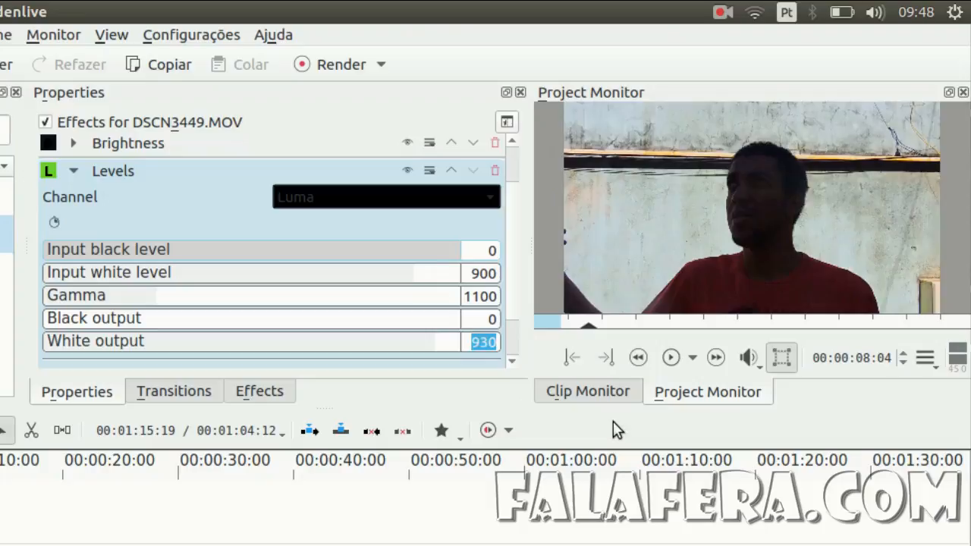
{"action": "key", "text": "Down"}
{"action": "key", "text": "Down"}
{"action": "key", "text": "Down"}
{"action": "key", "text": "Down"}
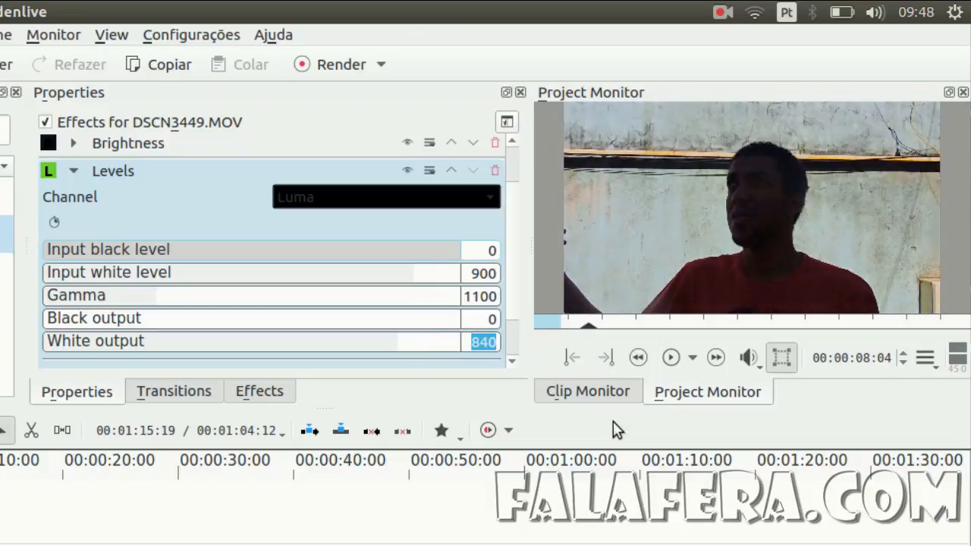
Raise the White output of the Levels effect again to brighten the light areas.
{"action": "key", "text": "Up"}
{"action": "key", "text": "Up"}
{"action": "key", "text": "Up"}
{"action": "key", "text": "Up"}
{"action": "key", "text": "Up"}
{"action": "key", "text": "Up"}
{"action": "key", "text": "Up"}
{"action": "key", "text": "Up"}
{"action": "key", "text": "Up"}
{"action": "key", "text": "Up"}
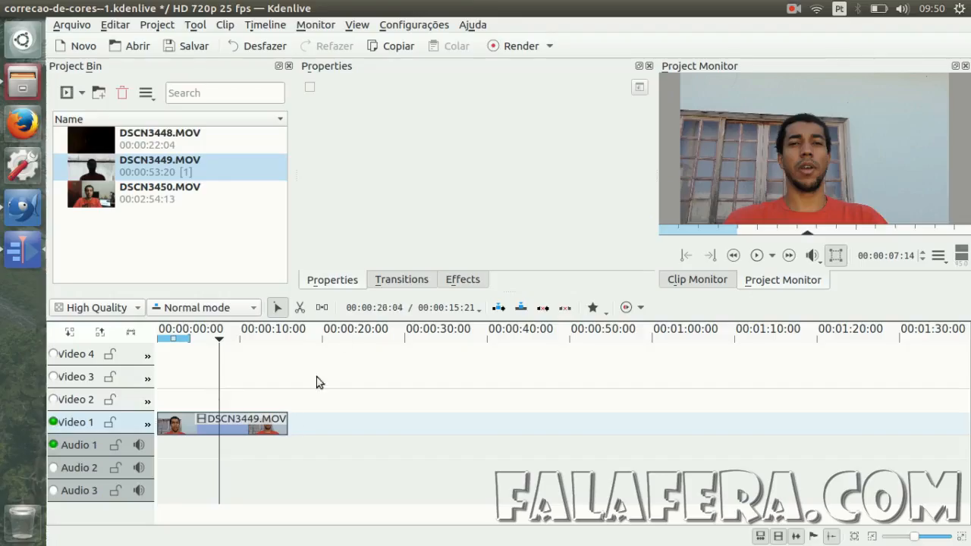
Add the Contrast effect from the Colour group to the DSCN3449.MOV clip on Video 1.
{"action": "left_click", "coordinate": [464, 280]}
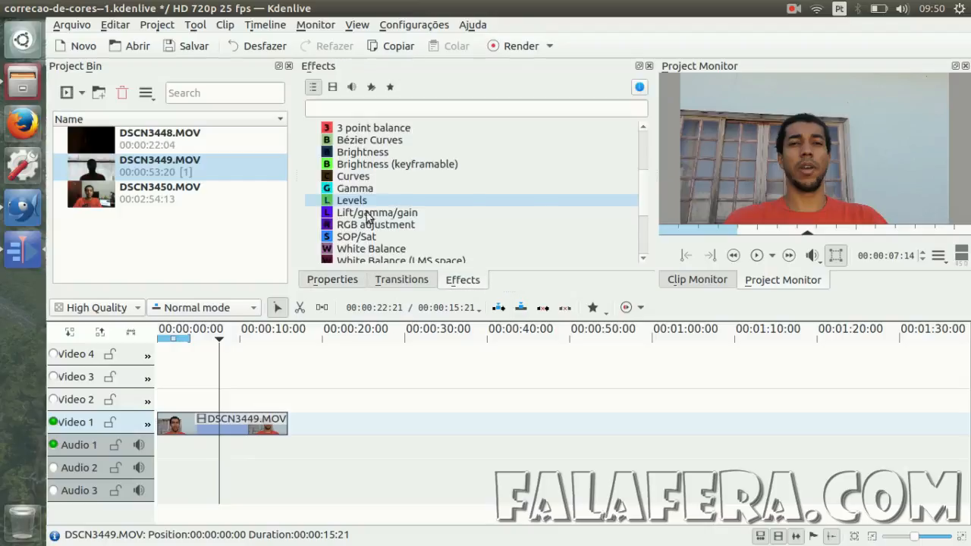
{"action": "scroll", "coordinate": [547, 183], "scroll_direction": "up", "scroll_amount": 3}
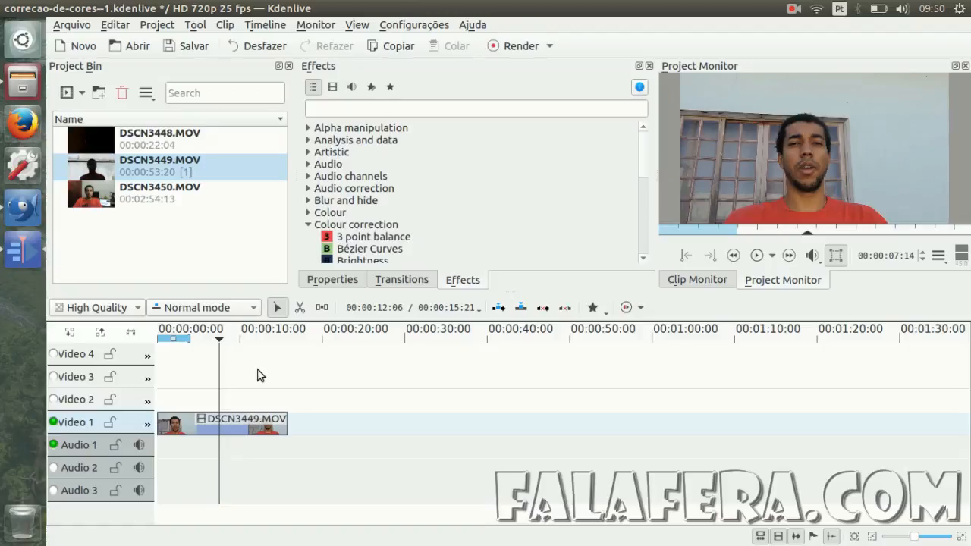
{"action": "mouse_move", "coordinate": [644, 158]}
{"action": "left_mouse_down"}
{"action": "mouse_move", "coordinate": [641, 172]}
{"action": "mouse_move", "coordinate": [641, 157]}
{"action": "left_mouse_up"}
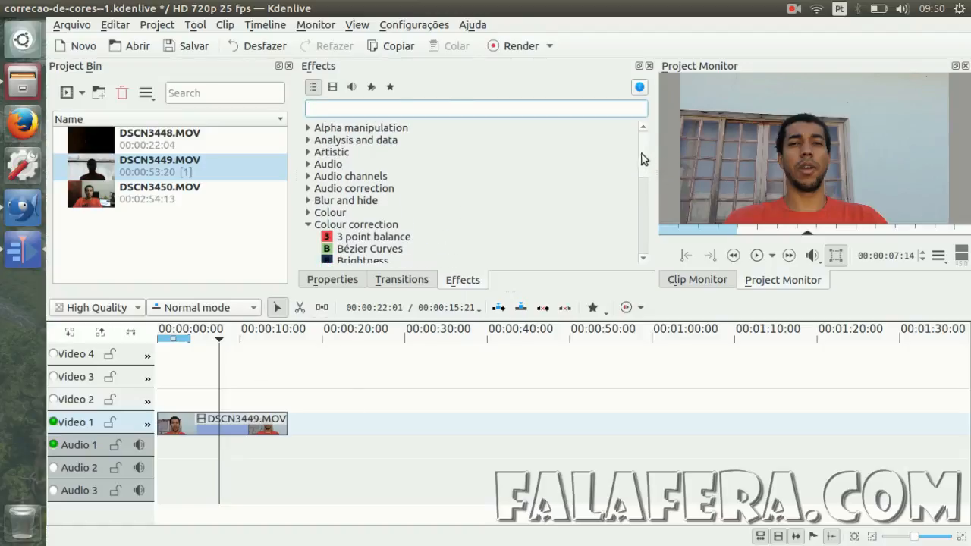
{"action": "left_click", "coordinate": [307, 212]}
{"action": "left_click", "coordinate": [307, 212]}
{"action": "scroll", "coordinate": [357, 197], "scroll_direction": "down", "scroll_amount": 2}
{"action": "left_click_drag", "start_coordinate": [357, 176], "coordinate": [220, 423]}
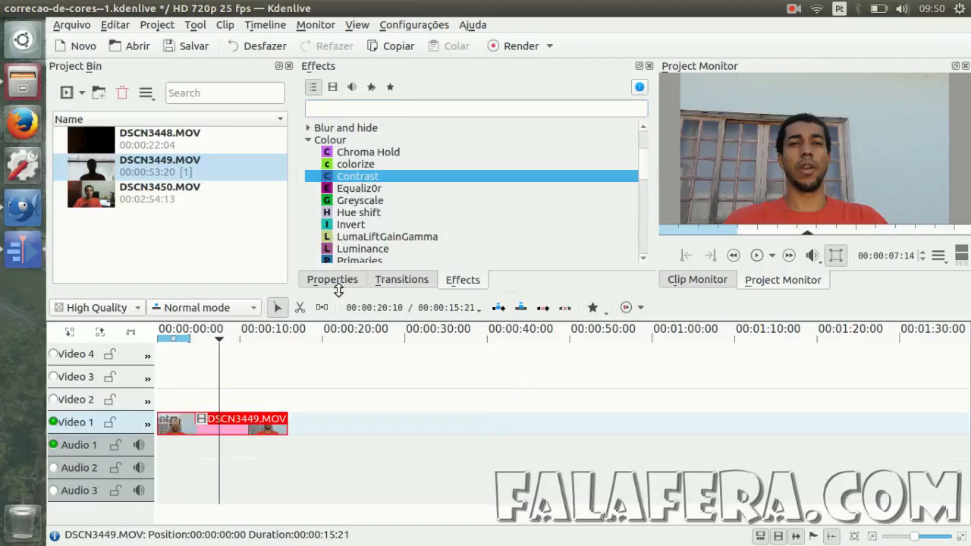
Add the Saturation effect to the DSCN3449.MOV clip and show the clip's effect settings.
{"action": "scroll", "coordinate": [369, 197], "scroll_direction": "down", "scroll_amount": 1}
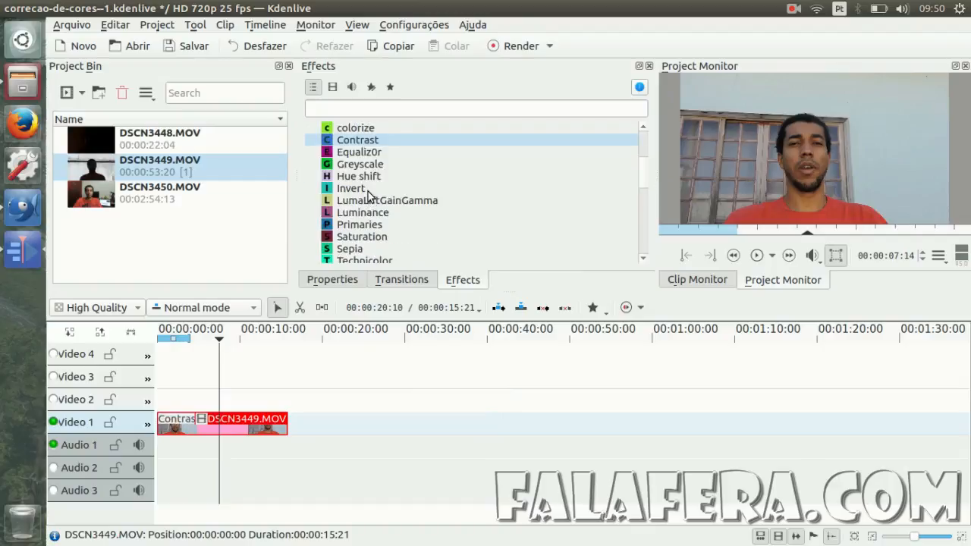
{"action": "scroll", "coordinate": [369, 196], "scroll_direction": "down", "scroll_amount": 1}
{"action": "left_click_drag", "start_coordinate": [358, 202], "coordinate": [215, 424]}
{"action": "left_click", "coordinate": [354, 277]}
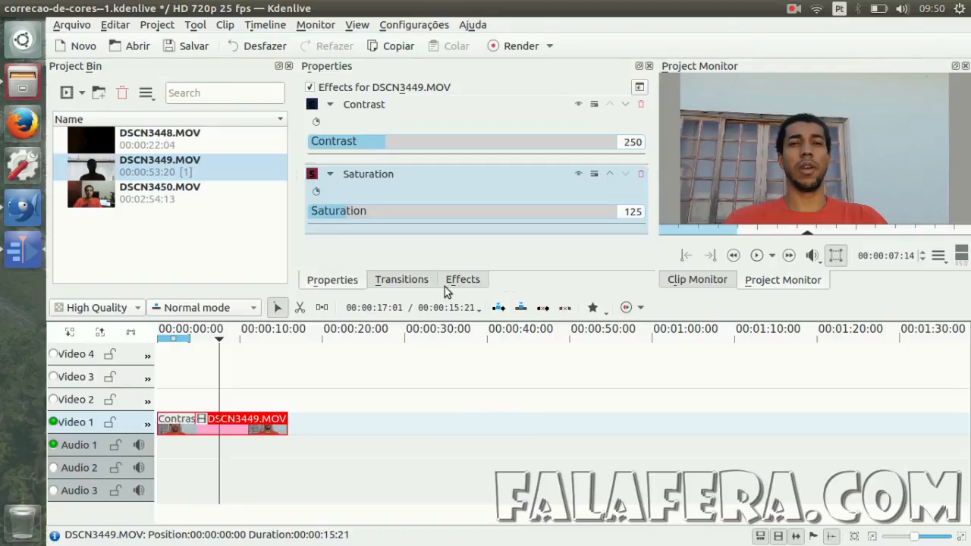
Add the Levels effect from the Colour correction group to the same clip and show its settings.
{"action": "left_click", "coordinate": [445, 286]}
{"action": "scroll", "coordinate": [372, 258], "scroll_direction": "down", "scroll_amount": 4}
{"action": "left_click_drag", "start_coordinate": [351, 189], "coordinate": [220, 421]}
{"action": "left_click", "coordinate": [341, 281]}
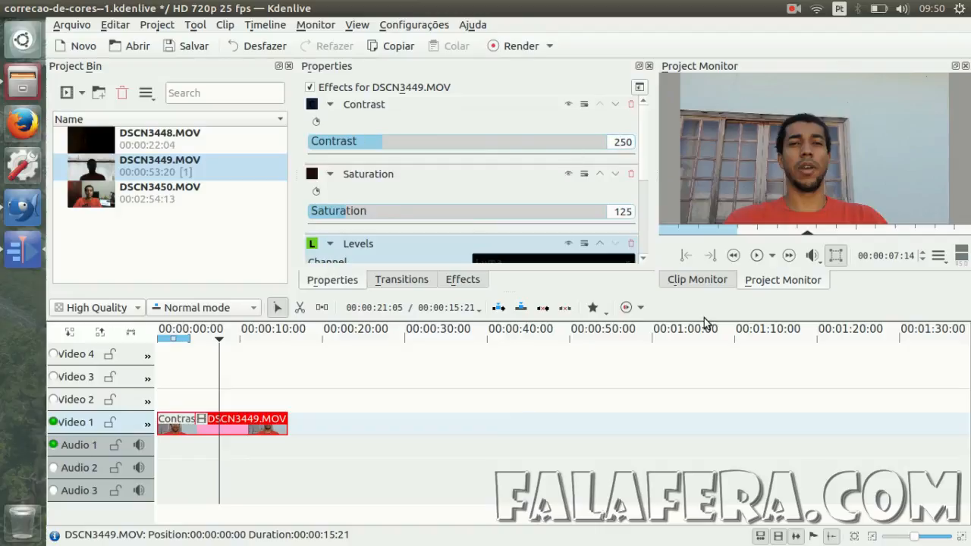
Adjust the Contrast effect of the DSCN3449.MOV clip, testing lower values before setting it to 300.
{"action": "key", "text": "Delete"}
{"action": "type", "text": "2"}
{"action": "key", "text": "Return"}
{"action": "key", "text": "Down"}
{"action": "key", "text": "Down"}
{"action": "key", "text": "Down"}
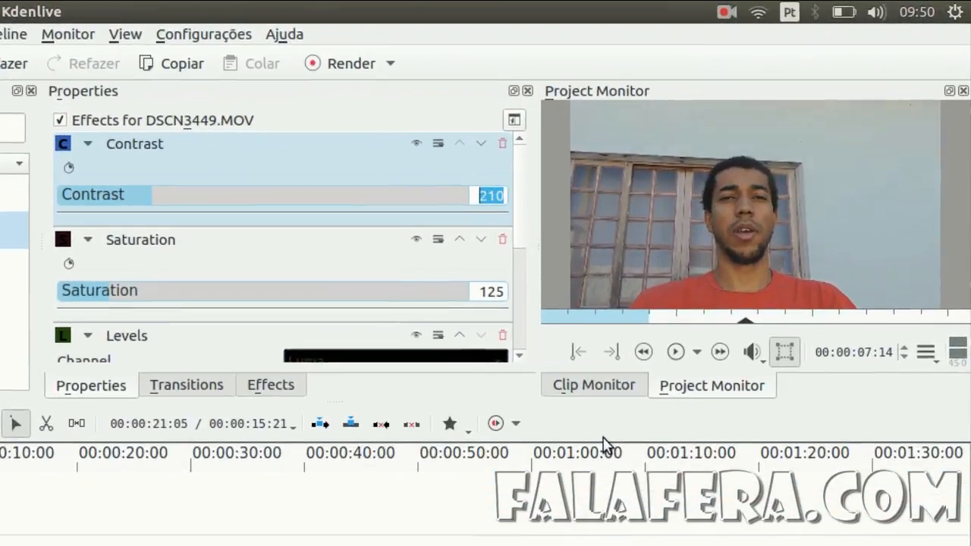
{"action": "key", "text": "Up"}
{"action": "key", "text": "Up"}
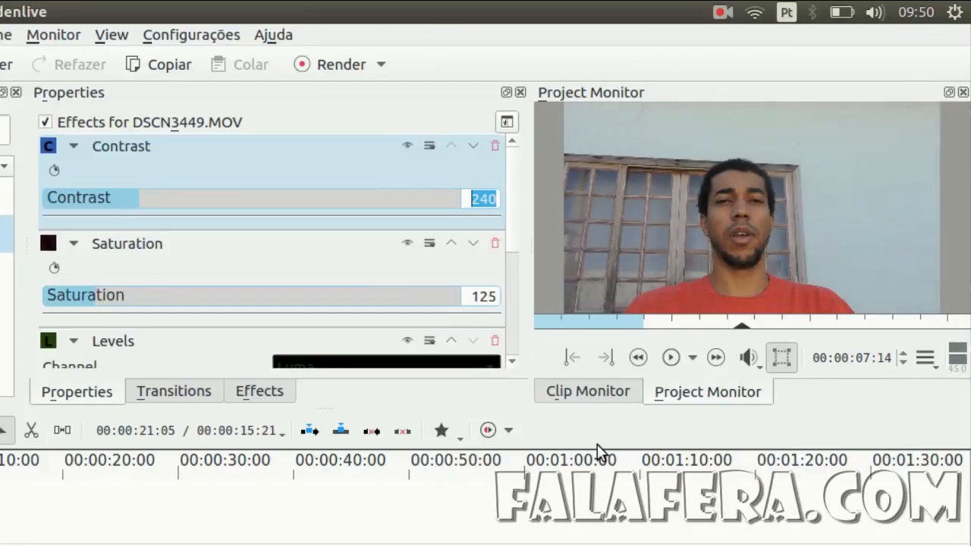
{"action": "key", "text": "Up"}
{"action": "key", "text": "Up"}
{"action": "key", "text": "Up"}
{"action": "key", "text": "Up"}
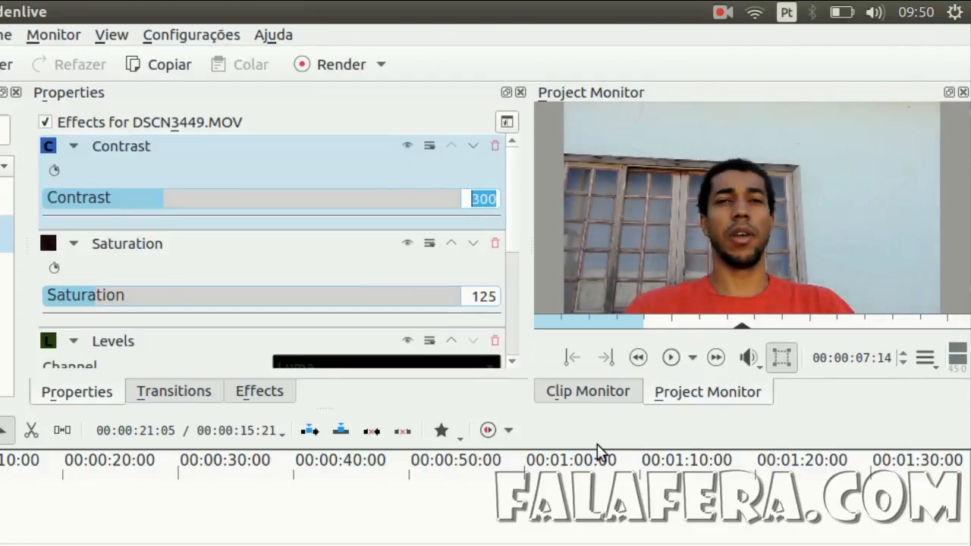
Compare the picture with the Contrast effect switched off and on.
{"action": "left_click", "coordinate": [405, 143]}
{"action": "left_click", "coordinate": [407, 143]}
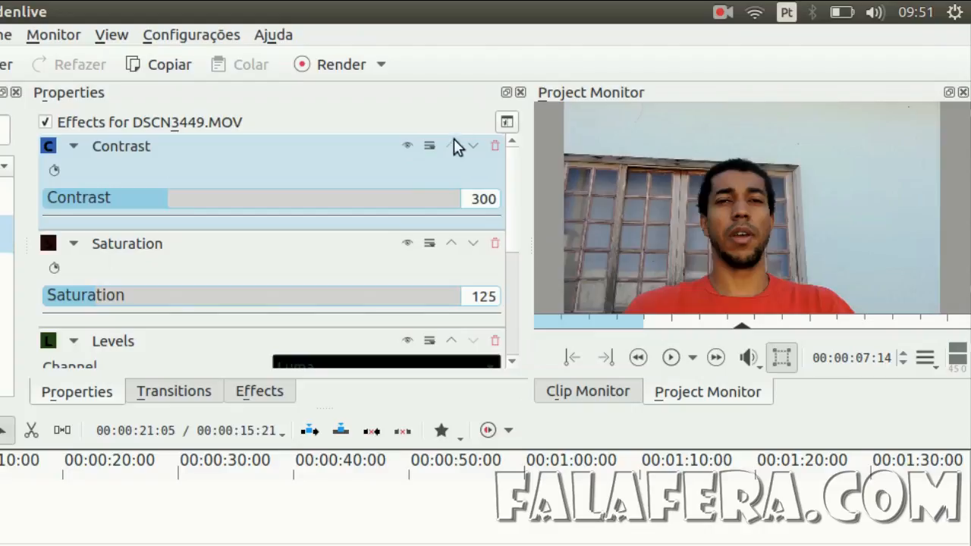
{"action": "left_click", "coordinate": [408, 146]}
{"action": "left_click", "coordinate": [407, 146]}
{"action": "left_click", "coordinate": [407, 144]}
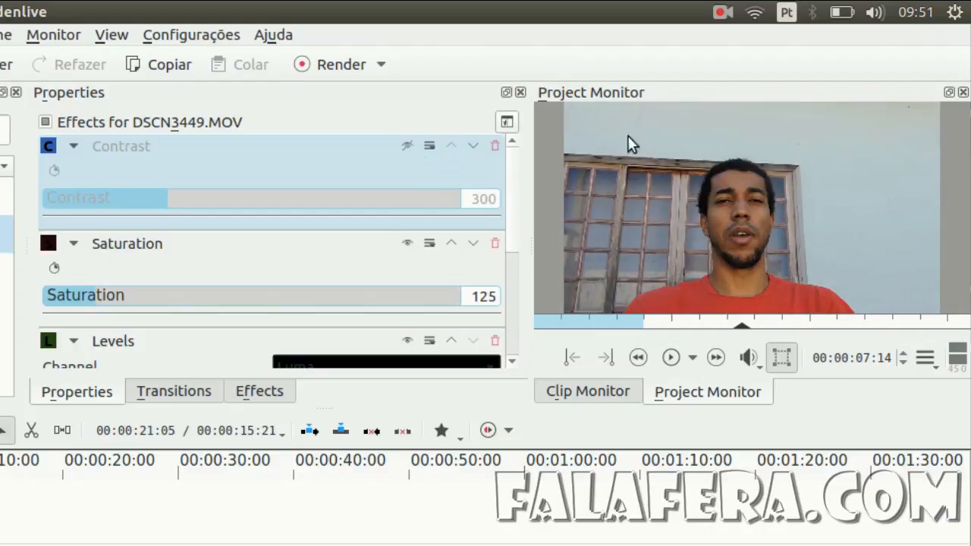
{"action": "left_click", "coordinate": [407, 144]}
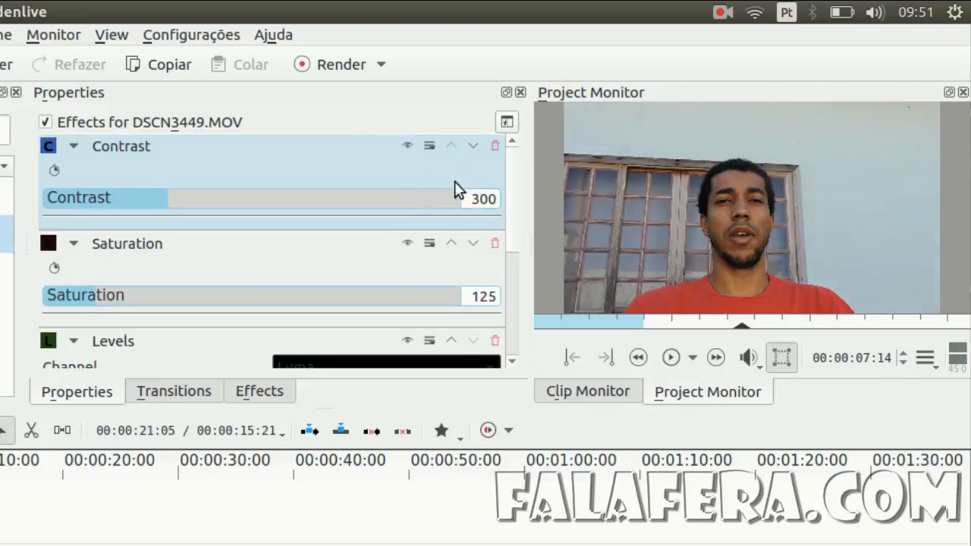
Raise the Contrast effect to 320.
{"action": "key", "text": "Up"}
{"action": "key", "text": "Up"}
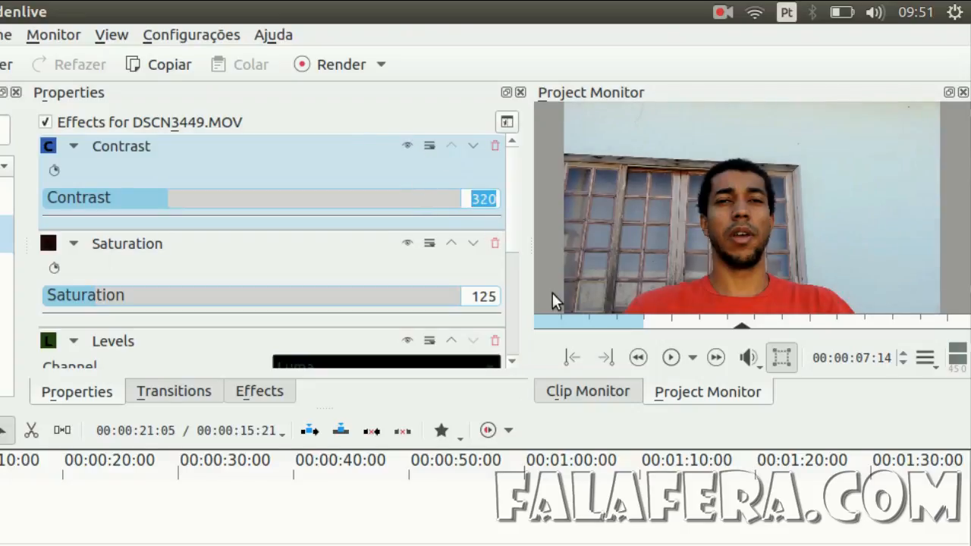
Lower the Contrast effect of the DSCN3449.MOV clip slightly and collapse its settings.
{"action": "key", "text": "Down"}
{"action": "key", "text": "Down"}
{"action": "left_click", "coordinate": [75, 146]}
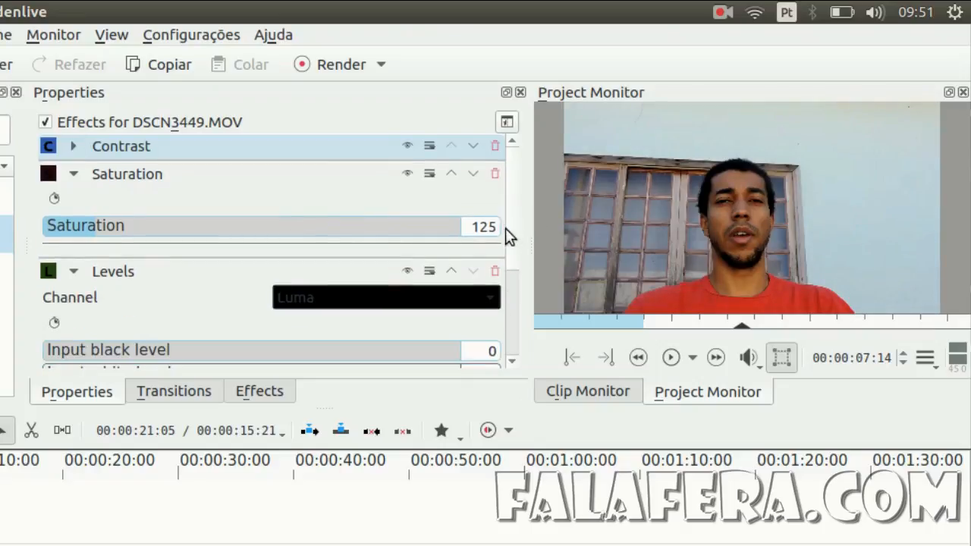
Try lowering the Saturation effect of the DSCN3449.MOV clip to 65.
{"action": "left_click", "coordinate": [483, 226]}
{"action": "key", "text": "Down"}
{"action": "key", "text": "Down"}
{"action": "key", "text": "Down"}
{"action": "key", "text": "Down"}
{"action": "key", "text": "Down"}
{"action": "key", "text": "Down"}
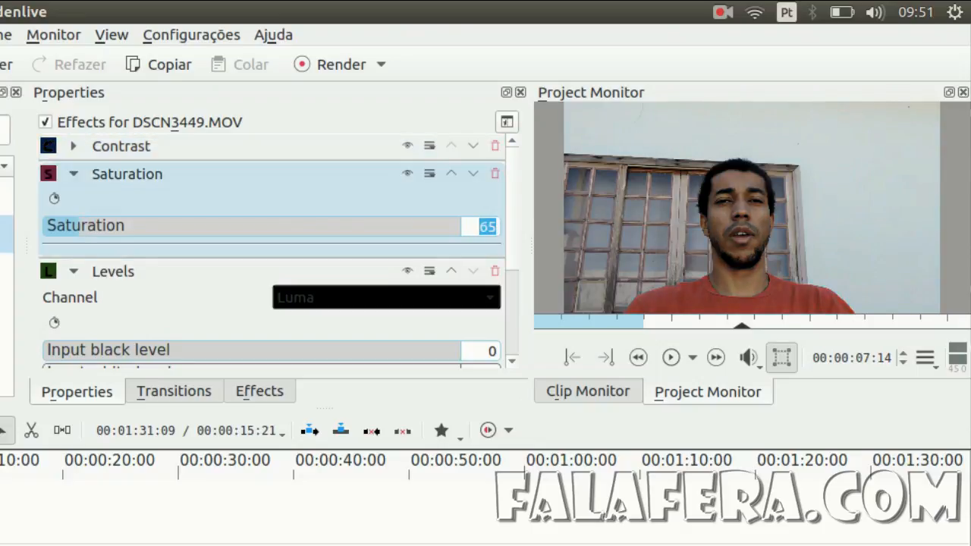
Raise the Saturation effect of the DSCN3449.MOV clip to 155.
{"action": "key", "text": "Up"}
{"action": "key", "text": "Up"}
{"action": "key", "text": "Up"}
{"action": "key", "text": "Up"}
{"action": "key", "text": "Up"}
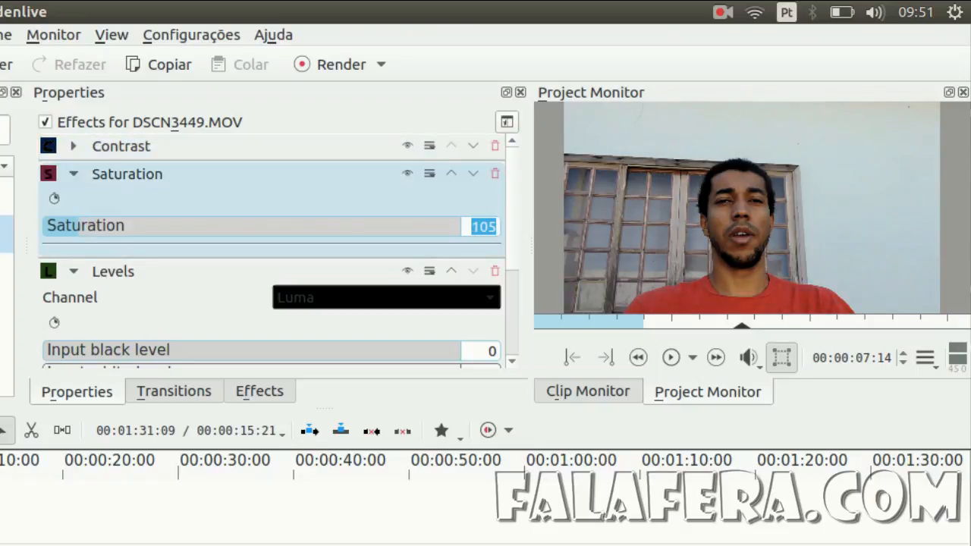
{"action": "key", "text": "Up"}
{"action": "key", "text": "Up"}
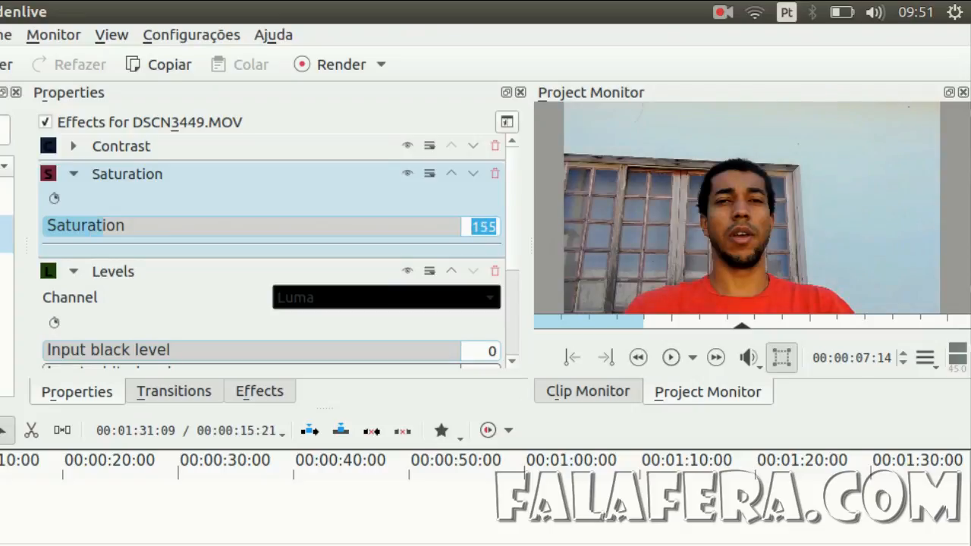
Fine-tune the Saturation by comparing 145 and 155, settle one increment below 155, and collapse its settings.
{"action": "key", "text": "Up"}
{"action": "key", "text": "Down"}
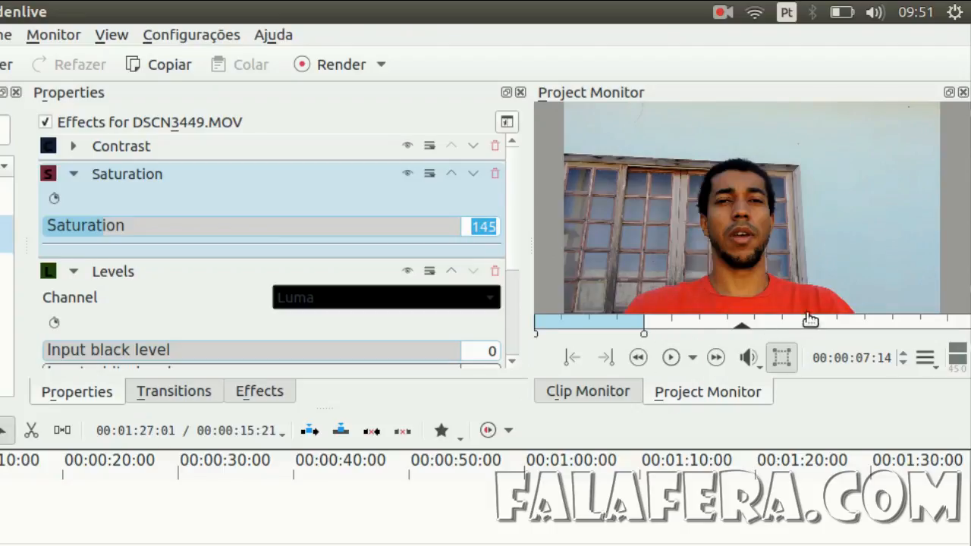
{"action": "key", "text": "Up"}
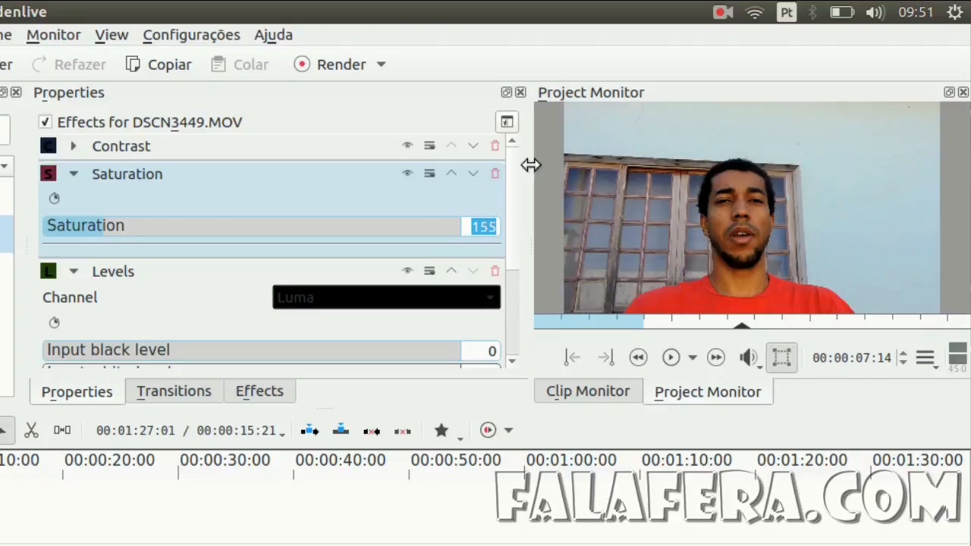
{"action": "left_click", "coordinate": [490, 229]}
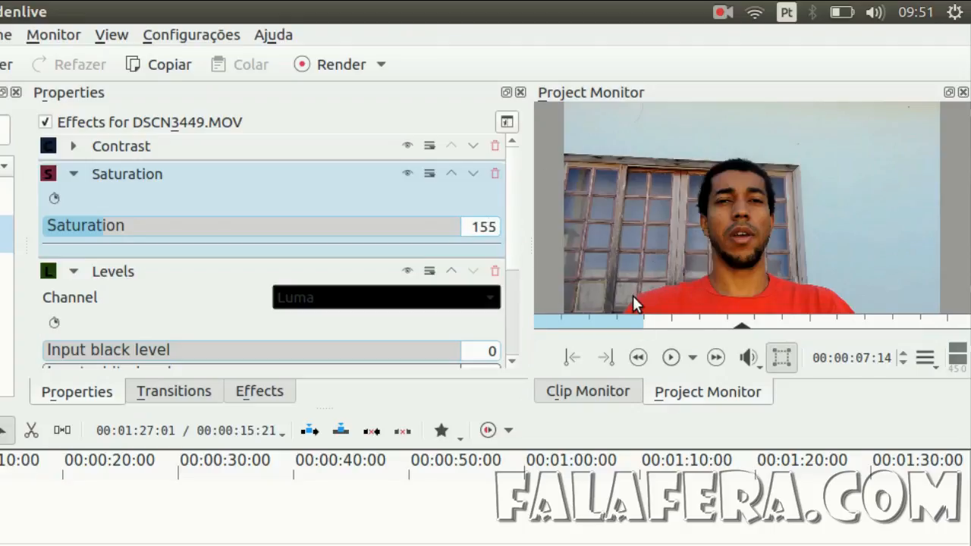
{"action": "key", "text": "Down"}
{"action": "left_click", "coordinate": [75, 175]}
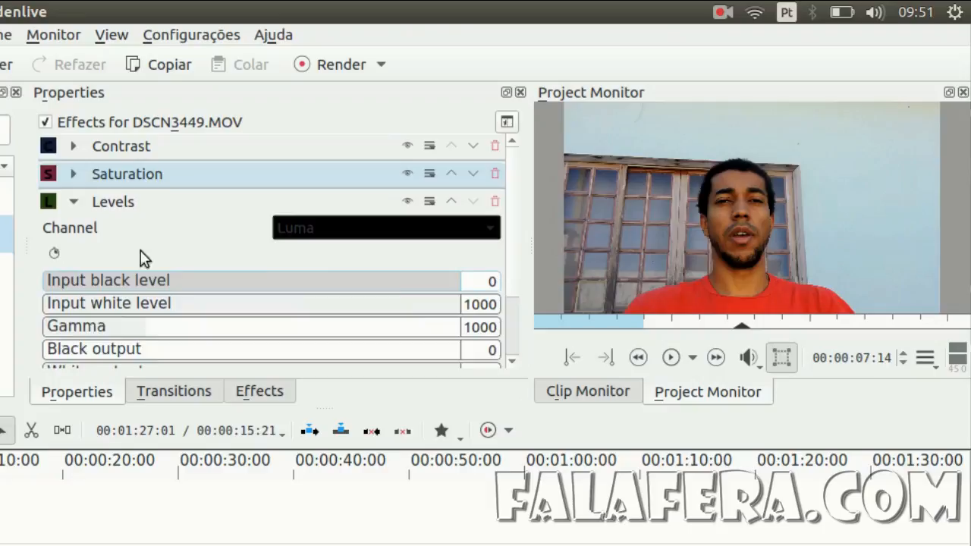
Set the Input black level of the Levels effect to 50, testing 40 first.
{"action": "scroll", "coordinate": [511, 262], "scroll_direction": "down", "scroll_amount": 2}
{"action": "left_click", "coordinate": [479, 189]}
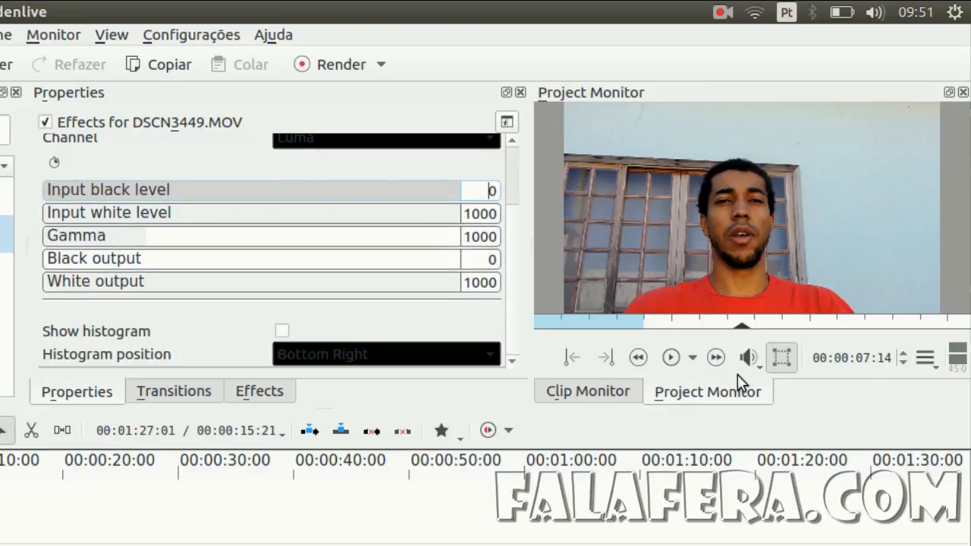
{"action": "type", "text": "40"}
{"action": "key", "text": "Return"}
{"action": "type", "text": "50"}
{"action": "key", "text": "Return"}
Lower the Input white level of the Levels effect gradually to 860.
{"action": "left_click", "coordinate": [468, 213]}
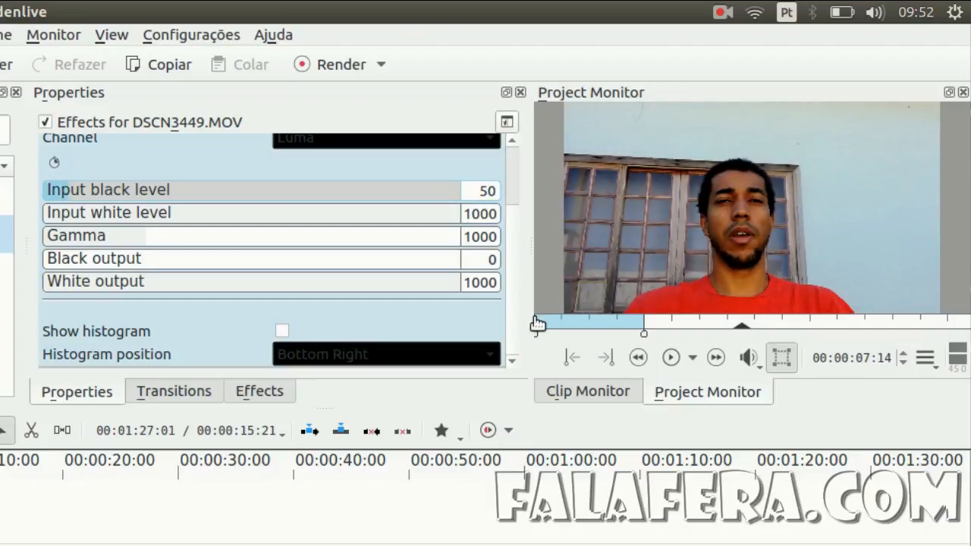
{"action": "key", "text": "Down"}
{"action": "key", "text": "Down"}
{"action": "key", "text": "Down"}
{"action": "key", "text": "Down"}
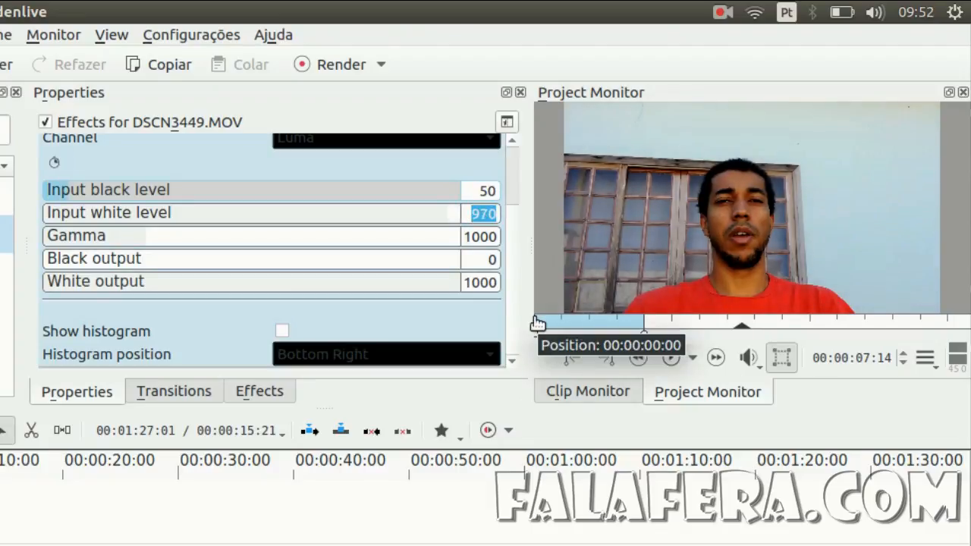
{"action": "key", "text": "Up"}
{"action": "key", "text": "Down"}
{"action": "key", "text": "Down"}
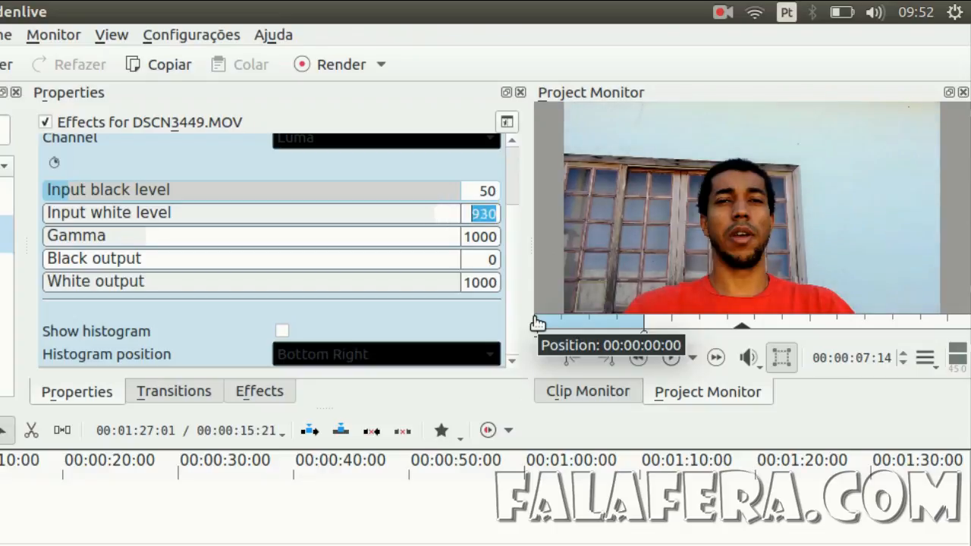
{"action": "key", "text": "Down"}
{"action": "key", "text": "Down"}
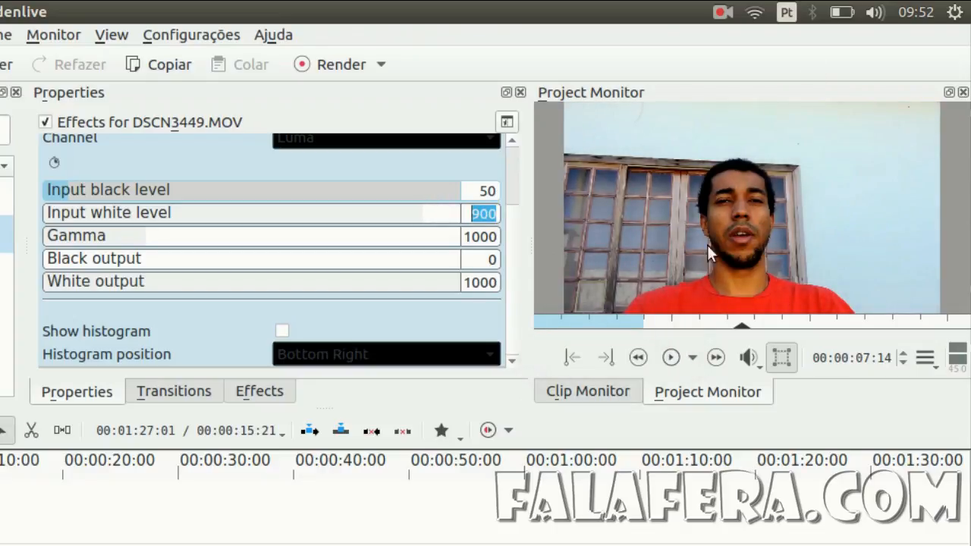
{"action": "key", "text": "Down"}
{"action": "key", "text": "Down"}
{"action": "key", "text": "Down"}
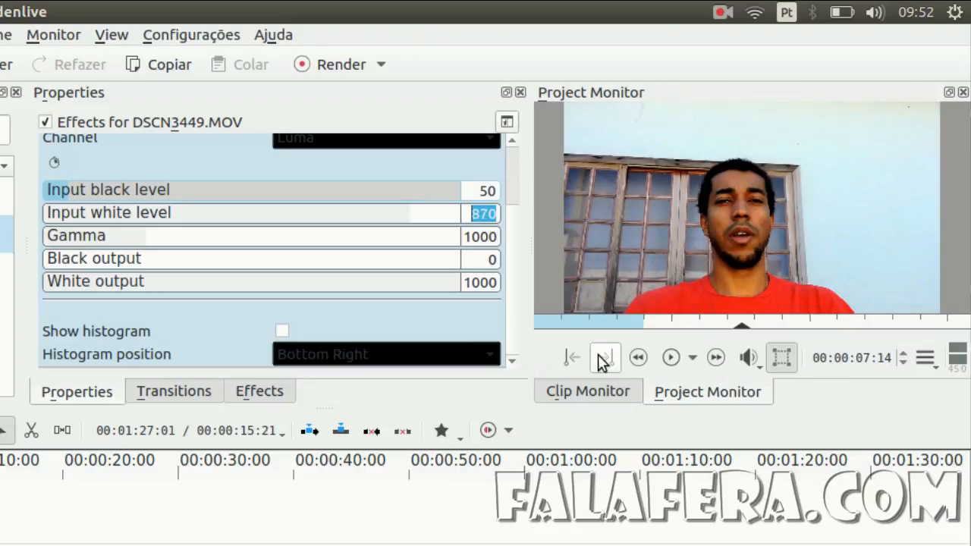
{"action": "key", "text": "Down"}
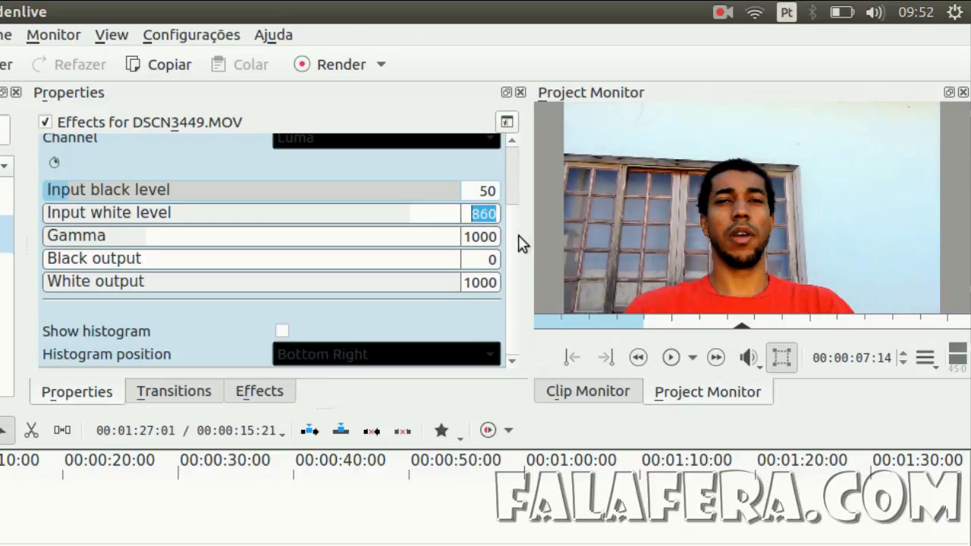
Compare the picture with the Levels effect switched off and on.
{"action": "scroll", "coordinate": [517, 214], "scroll_direction": "up", "scroll_amount": 2}
{"action": "left_click", "coordinate": [410, 172]}
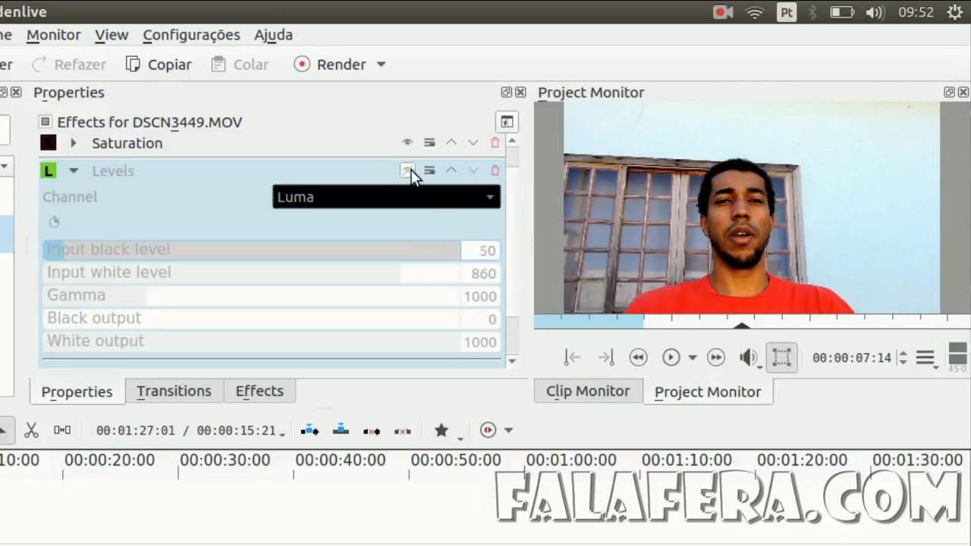
{"action": "left_click", "coordinate": [409, 172]}
{"action": "left_click", "coordinate": [409, 172]}
{"action": "left_click", "coordinate": [410, 173]}
Adjust the Gamma of the Levels effect, testing lower values before setting it to 1050.
{"action": "scroll", "coordinate": [503, 271], "scroll_direction": "down", "scroll_amount": 1}
{"action": "key", "text": "Down"}
{"action": "key", "text": "Down"}
{"action": "key", "text": "Down"}
{"action": "key", "text": "Up"}
{"action": "key", "text": "Up"}
{"action": "key", "text": "Up"}
{"action": "key", "text": "Up"}
{"action": "key", "text": "Up"}
{"action": "key", "text": "Up"}
{"action": "key", "text": "Up"}
{"action": "key", "text": "Up"}
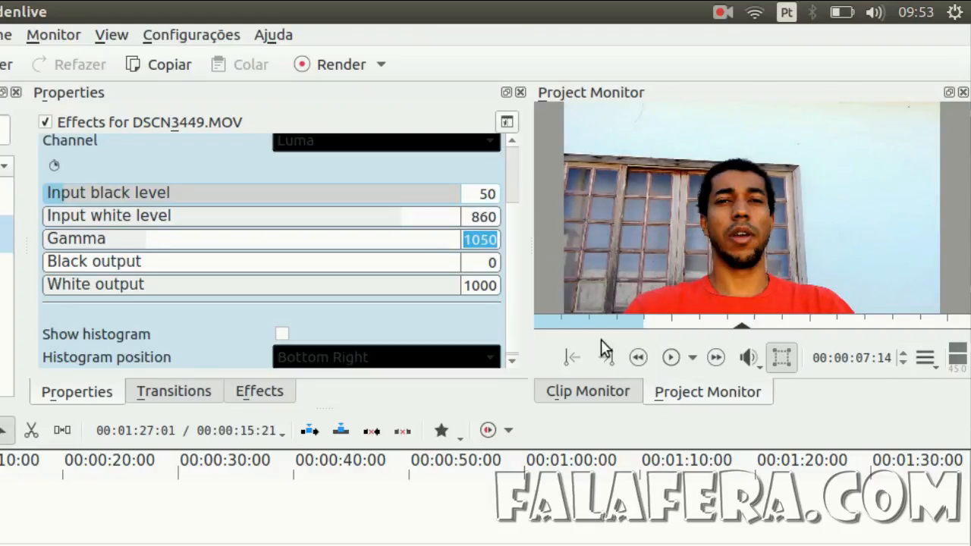
{"action": "key", "text": "Up"}
{"action": "key", "text": "Up"}
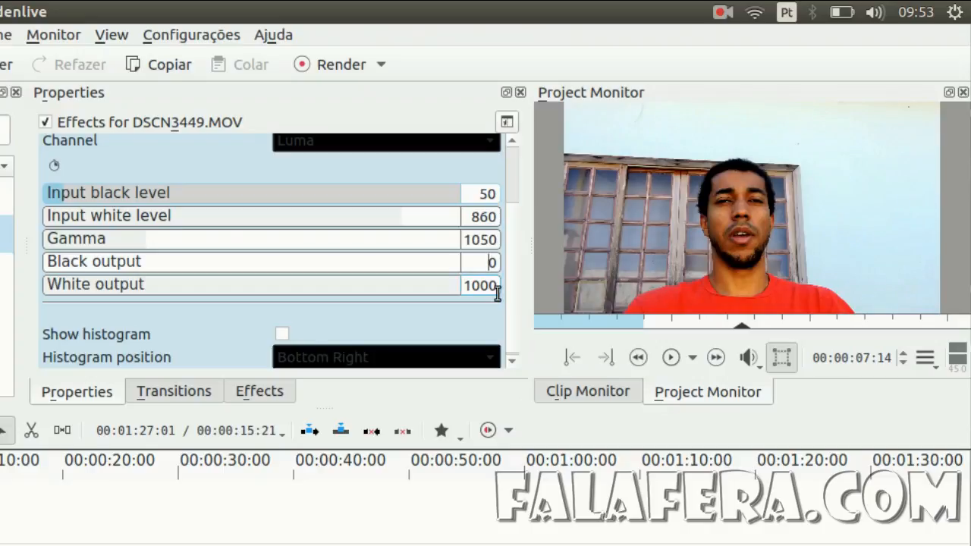
Test Black output values up to 100 in the Levels effect and return it to 0.
{"action": "key", "text": "Up"}
{"action": "key", "text": "Up"}
{"action": "key", "text": "Up"}
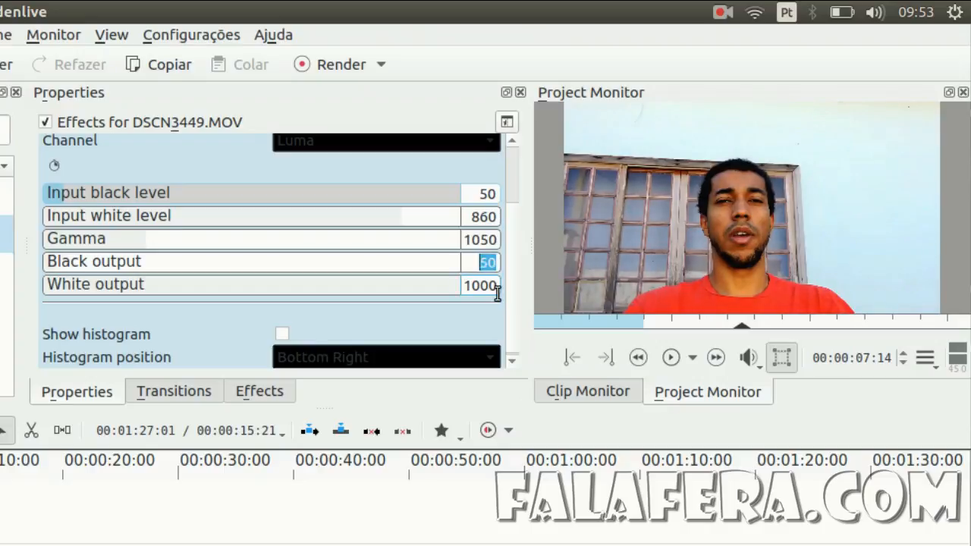
{"action": "key", "text": "Up"}
{"action": "key", "text": "Up"}
{"action": "key", "text": "Down"}
{"action": "key", "text": "Down"}
{"action": "key", "text": "Down"}
{"action": "key", "text": "Down"}
{"action": "key", "text": "Down"}
{"action": "key", "text": "Down"}
{"action": "key", "text": "Down"}
{"action": "key", "text": "Up"}
{"action": "key", "text": "Up"}
{"action": "key", "text": "Up"}
{"action": "key", "text": "Up"}
{"action": "key", "text": "Up"}
{"action": "key", "text": "Up"}
{"action": "key", "text": "Up"}
{"action": "key", "text": "Up"}
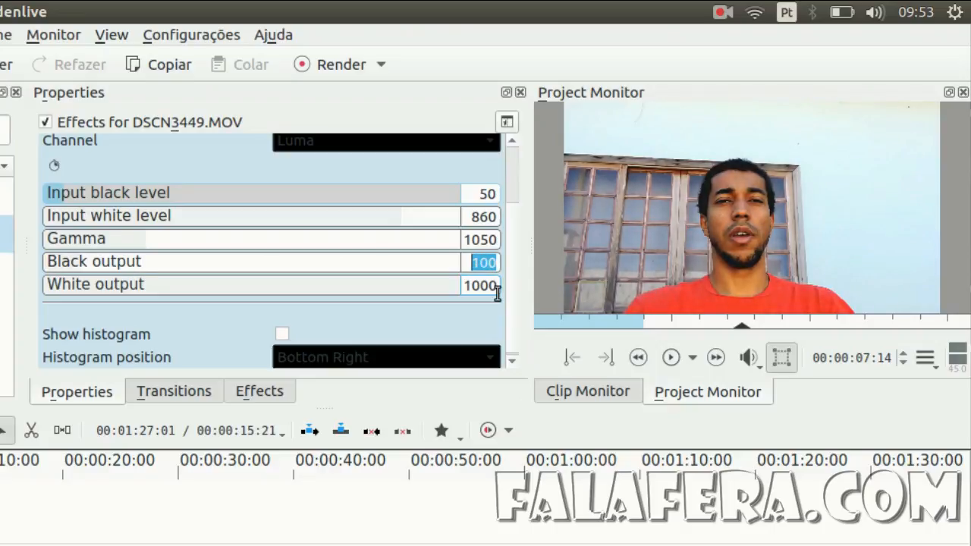
{"action": "key", "text": "Down"}
{"action": "key", "text": "Down"}
{"action": "key", "text": "Down"}
{"action": "key", "text": "Down"}
{"action": "key", "text": "Down"}
{"action": "key", "text": "Down"}
{"action": "key", "text": "Down"}
{"action": "key", "text": "Down"}
{"action": "key", "text": "Down"}
{"action": "key", "text": "Down"}
Lower the White output of the Levels effect to 930.
{"action": "left_click", "coordinate": [478, 285]}
{"action": "key", "text": "Down"}
{"action": "key", "text": "Down"}
{"action": "key", "text": "Down"}
{"action": "key", "text": "Down"}
{"action": "key", "text": "Down"}
{"action": "key", "text": "Down"}
{"action": "key", "text": "Down"}
{"action": "key", "text": "Down"}
{"action": "key", "text": "Down"}
{"action": "key", "text": "Down"}
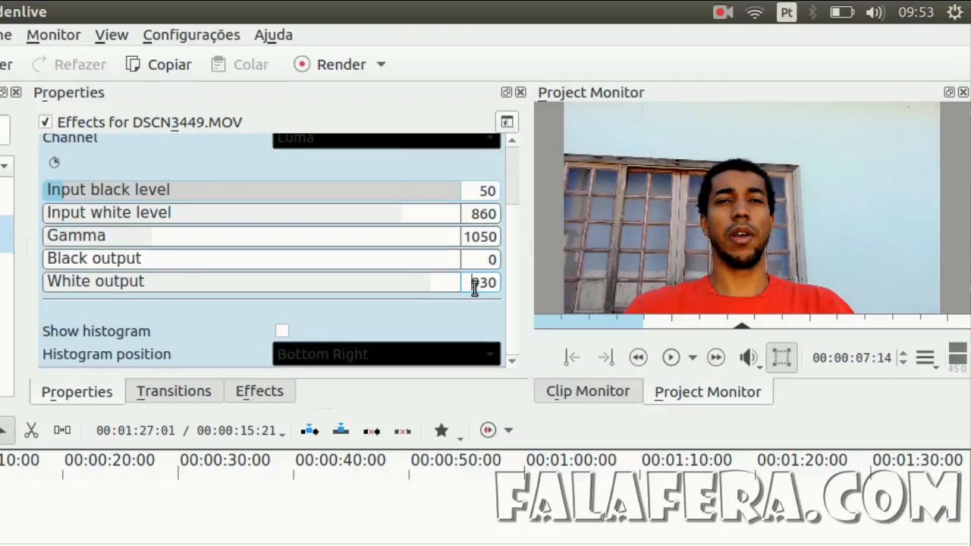
Set the White output to 1000 for comparison and restore it to 930.
{"action": "left_click_drag", "start_coordinate": [473, 285], "coordinate": [576, 285]}
{"action": "type", "text": "1000"}
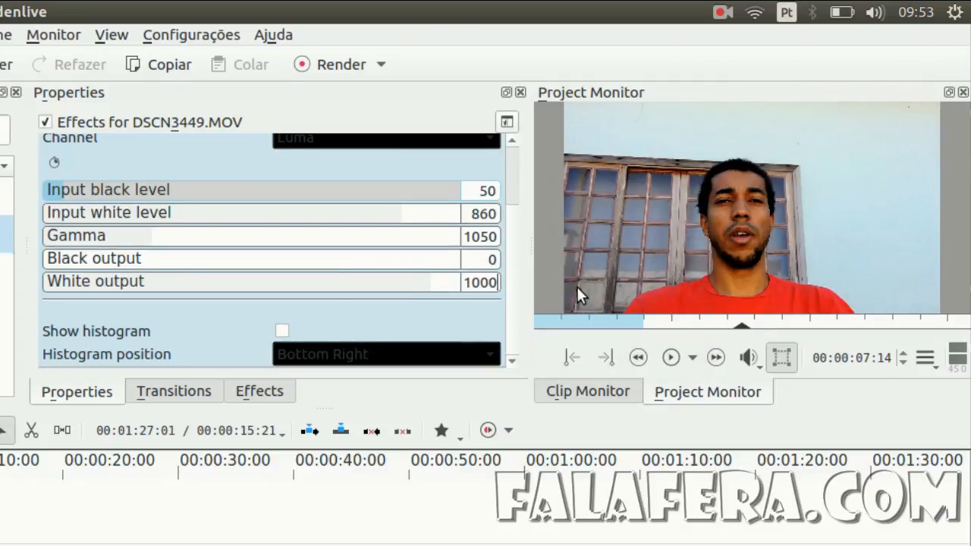
{"action": "key", "text": "Return"}
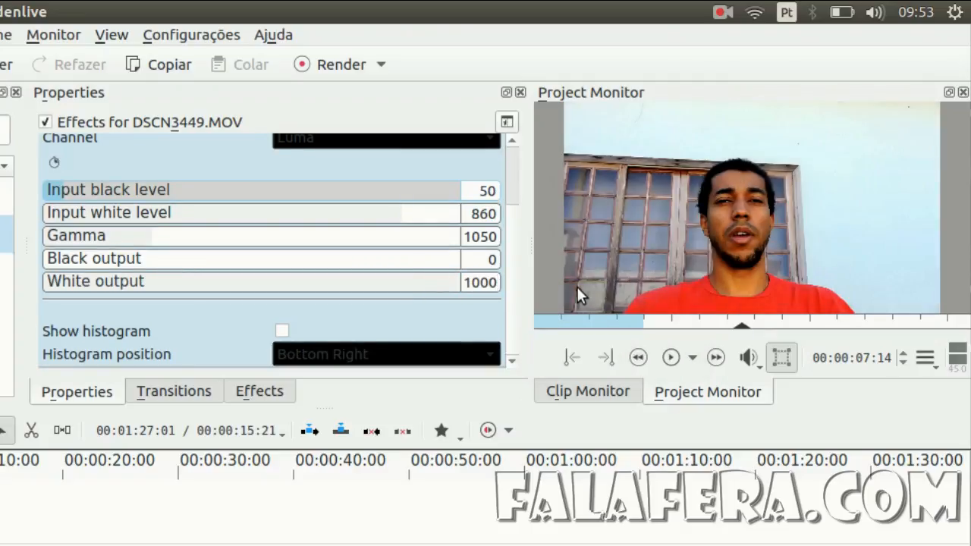
{"action": "left_click_drag", "start_coordinate": [468, 282], "coordinate": [561, 279]}
{"action": "key", "text": "BackSpace"}
{"action": "key", "text": "BackSpace"}
{"action": "type", "text": "930"}
{"action": "key", "text": "Return"}
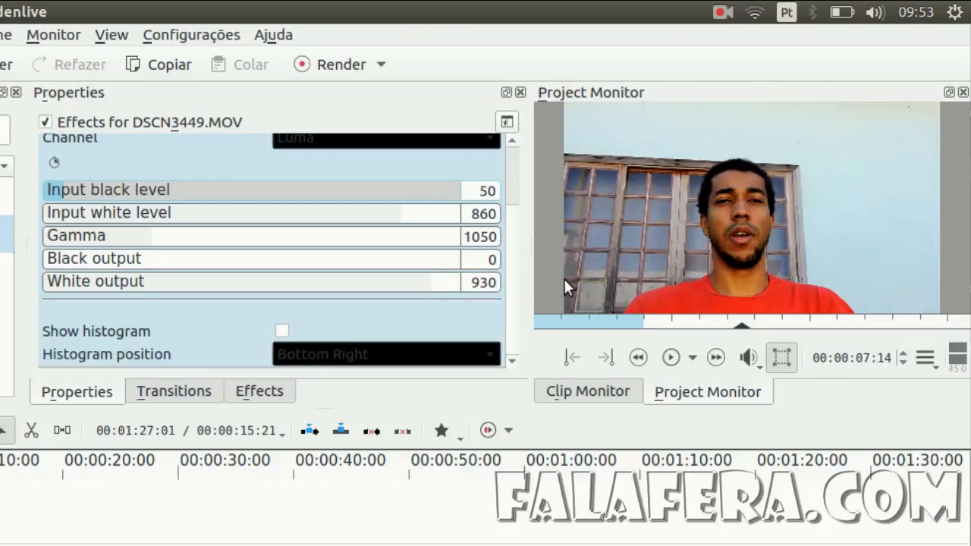
Preview the corrected DSCN3449.MOV clip at several timeline positions.
{"action": "scroll", "coordinate": [512, 250], "scroll_direction": "up", "scroll_amount": 3}
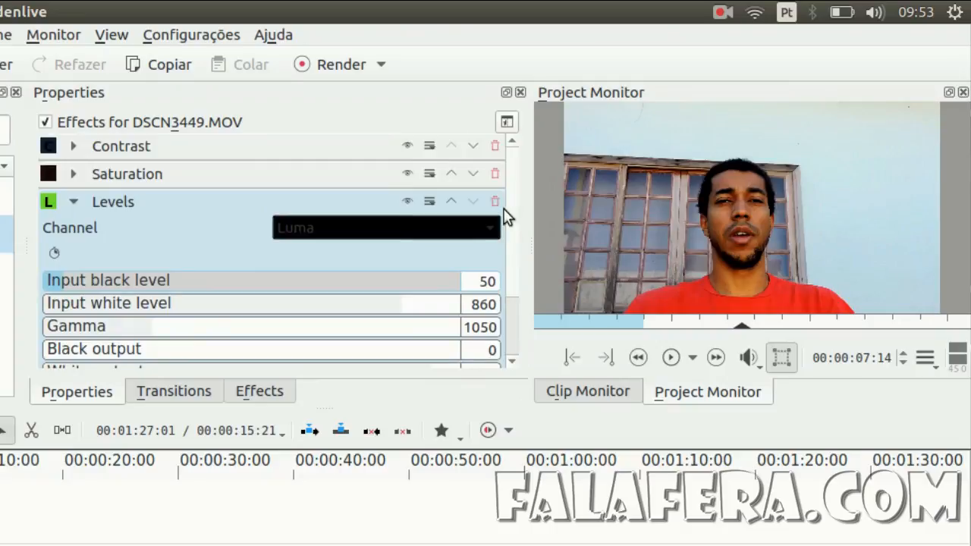
{"action": "left_click", "coordinate": [0, 531]}
{"action": "left_click_drag", "start_coordinate": [1, 471], "coordinate": [0, 470]}
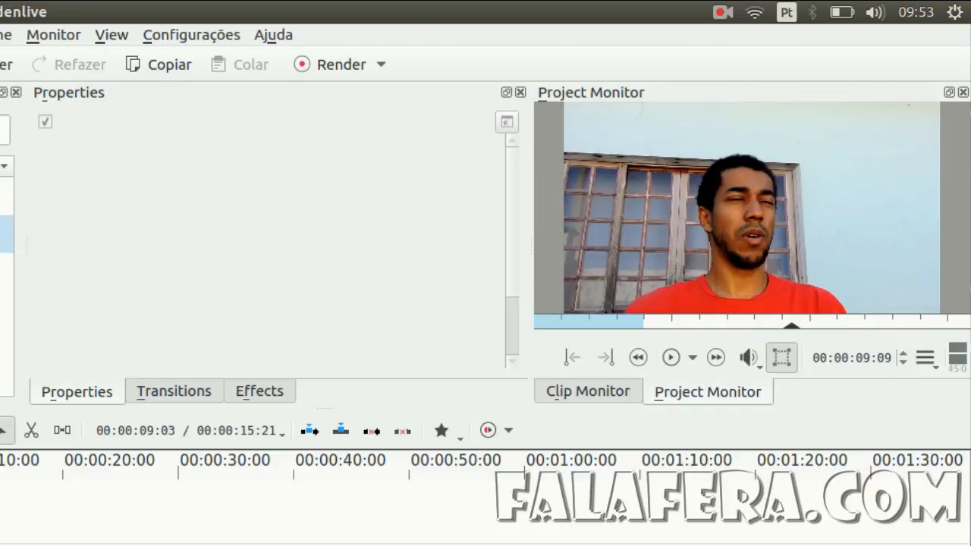
{"action": "left_click", "coordinate": [0, 470]}
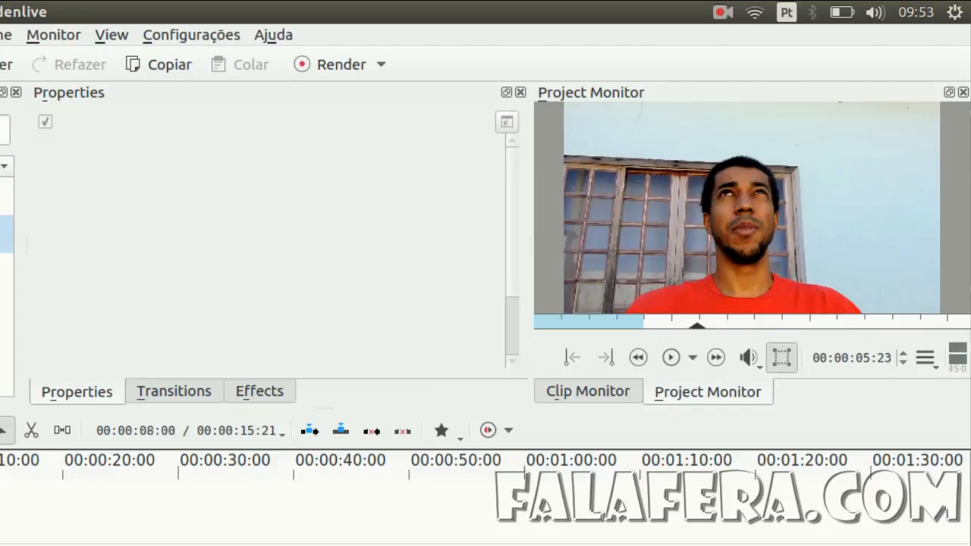
{"action": "left_click", "coordinate": [0, 470]}
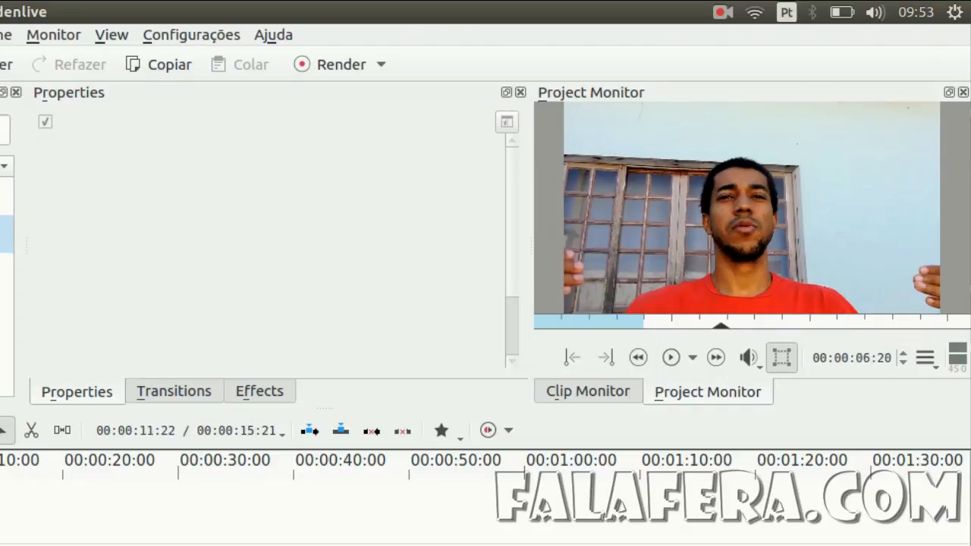
Select the DSCN3449.MOV clip and compare the picture with its Levels, Saturation and Contrast effects all switched off and on.
{"action": "left_click", "coordinate": [0, 545]}
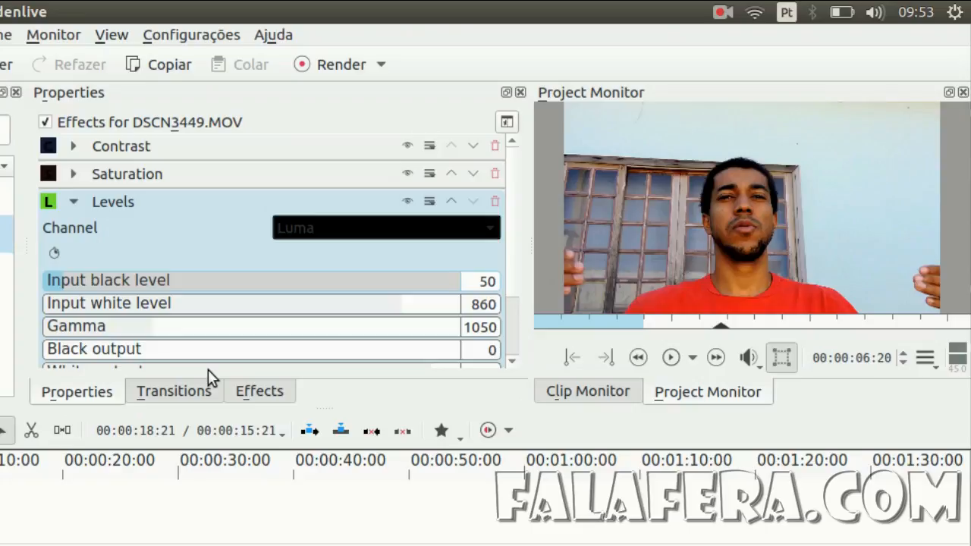
{"action": "left_click", "coordinate": [407, 201]}
{"action": "left_click", "coordinate": [407, 174]}
{"action": "left_click", "coordinate": [407, 145]}
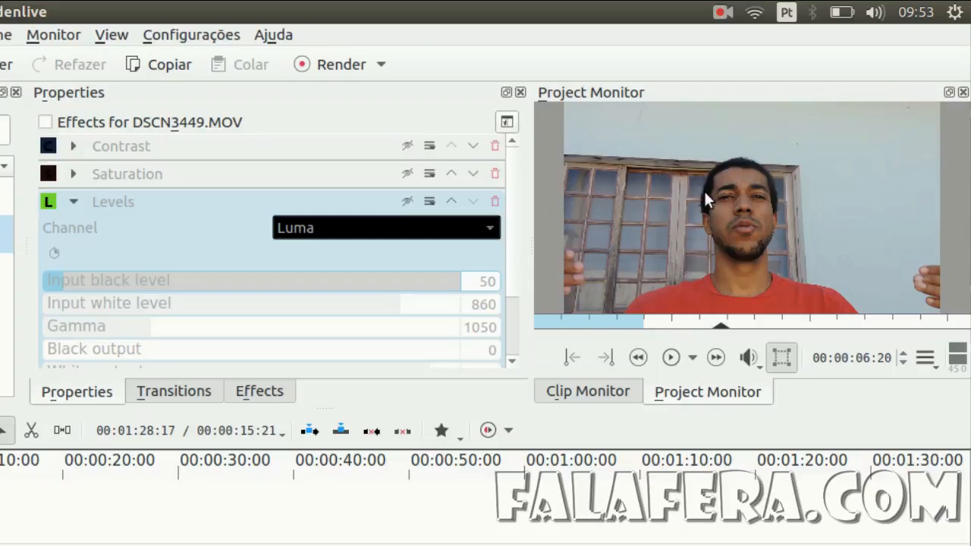
{"action": "left_click", "coordinate": [407, 146]}
{"action": "left_click", "coordinate": [407, 174]}
{"action": "left_click", "coordinate": [407, 202]}
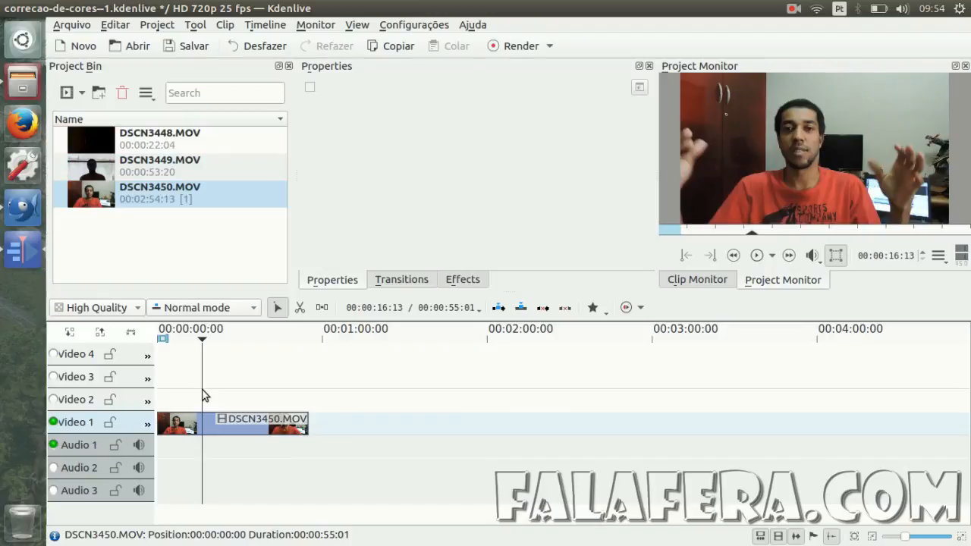
Play the DSCN3450.MOV clip from its start and preview a later part of it.
{"action": "left_click_drag", "start_coordinate": [202, 390], "coordinate": [151, 370]}
{"action": "key", "text": "space"}
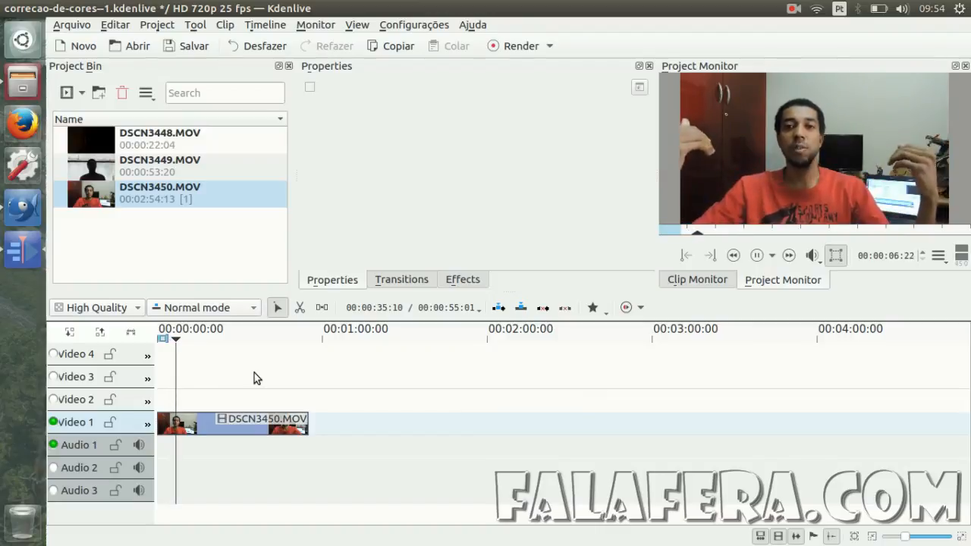
{"action": "left_click_drag", "start_coordinate": [254, 373], "coordinate": [272, 383]}
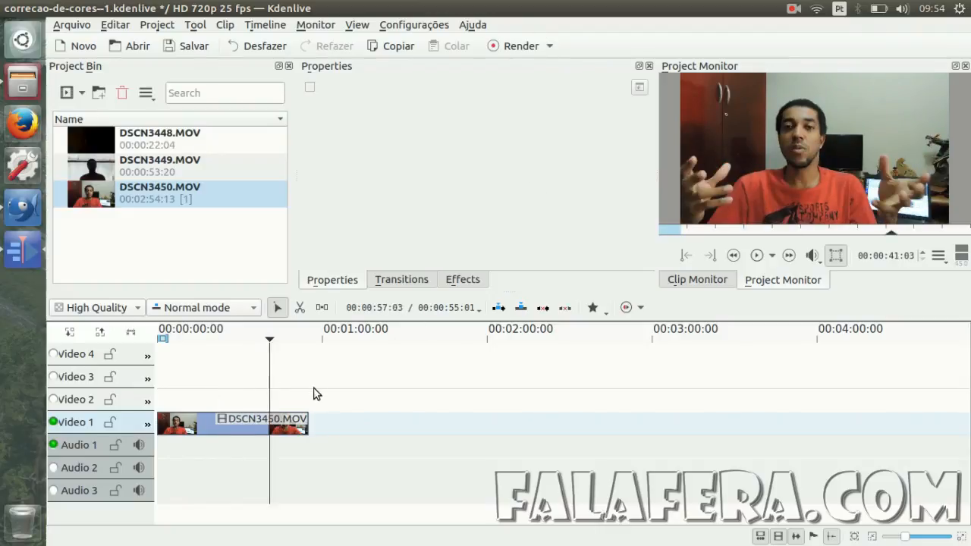
Add Contrast, Saturation and Levels effects to the DSCN3450.MOV clip and show their settings.
{"action": "left_click", "coordinate": [258, 425]}
{"action": "left_click", "coordinate": [458, 279]}
{"action": "left_click_drag", "start_coordinate": [357, 139], "coordinate": [209, 424]}
{"action": "left_click_drag", "start_coordinate": [354, 240], "coordinate": [206, 423]}
{"action": "left_click", "coordinate": [333, 280]}
{"action": "left_click", "coordinate": [463, 279]}
{"action": "left_click_drag", "start_coordinate": [346, 223], "coordinate": [209, 423]}
{"action": "scroll", "coordinate": [394, 230], "scroll_direction": "down", "scroll_amount": 1}
{"action": "left_click_drag", "start_coordinate": [383, 213], "coordinate": [229, 429]}
{"action": "left_click", "coordinate": [332, 279]}
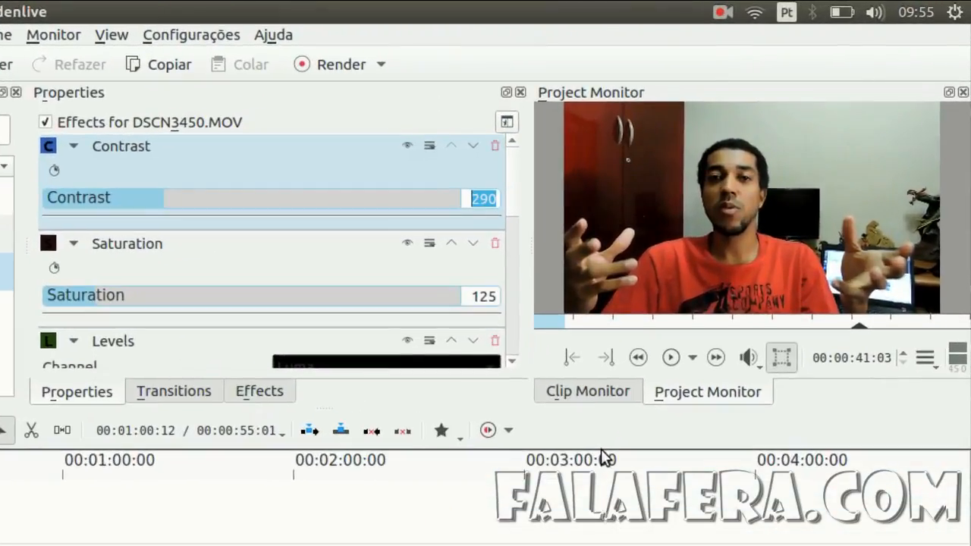
Set the Contrast effect of the DSCN3450.MOV clip to 250.
{"action": "type", "text": "250"}
{"action": "key", "text": "Return"}
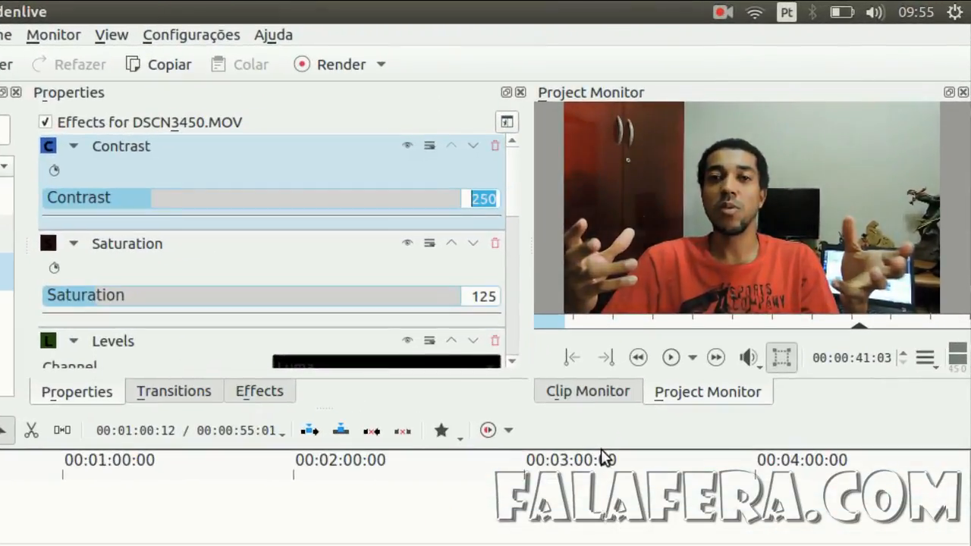
Set the Contrast effect of the DSCN3450.MOV clip to 300 and compare the picture with the effect off and on.
{"action": "type", "text": "300"}
{"action": "key", "text": "Return"}
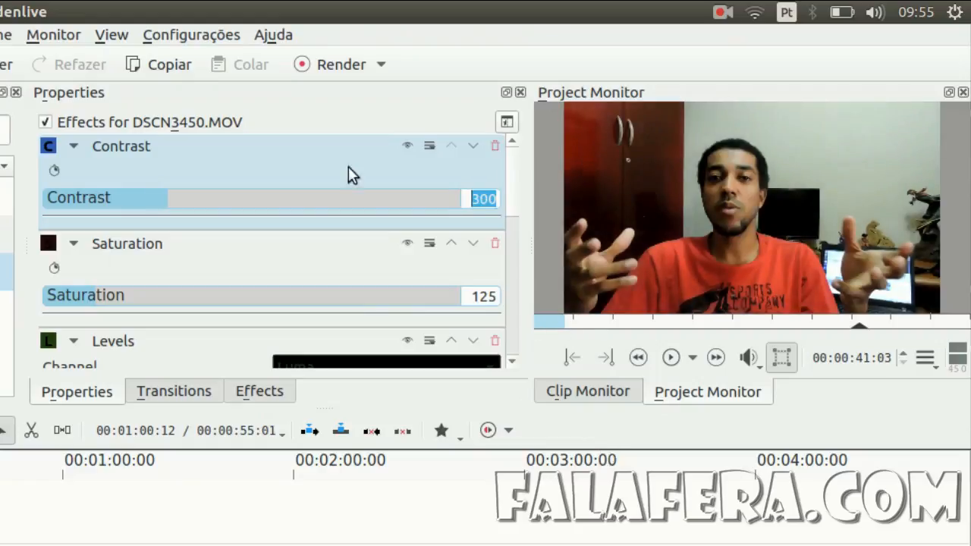
{"action": "left_click", "coordinate": [401, 143]}
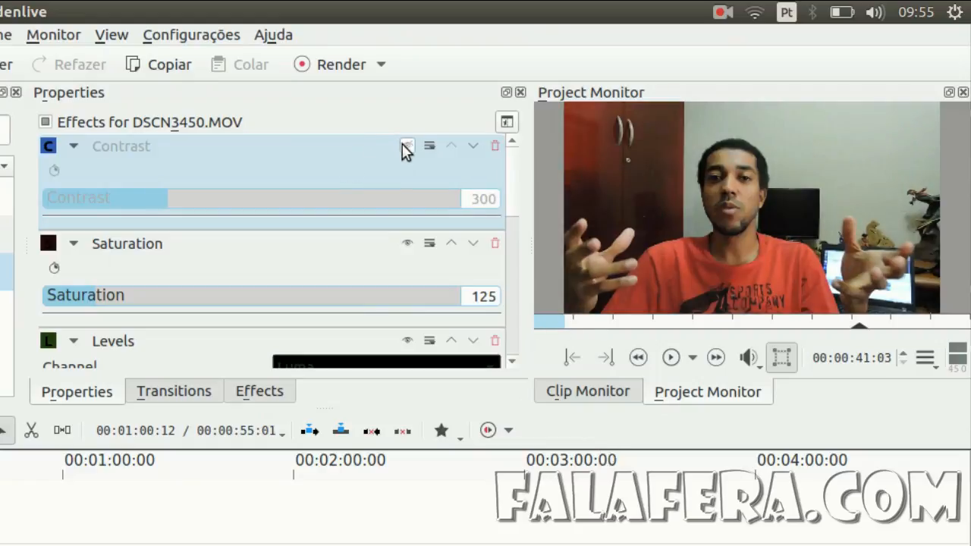
{"action": "left_click", "coordinate": [402, 143]}
{"action": "left_click", "coordinate": [402, 143]}
{"action": "left_click", "coordinate": [402, 143]}
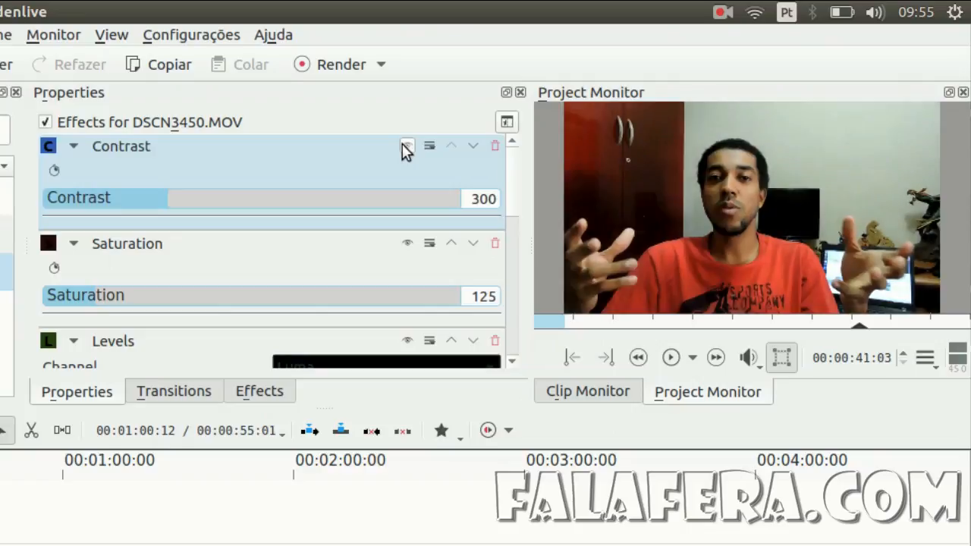
Set the Saturation effect of the DSCN3450.MOV clip to 135, and collapse the Contrast and Saturation settings.
{"action": "left_click", "coordinate": [74, 145]}
{"action": "left_click", "coordinate": [486, 226]}
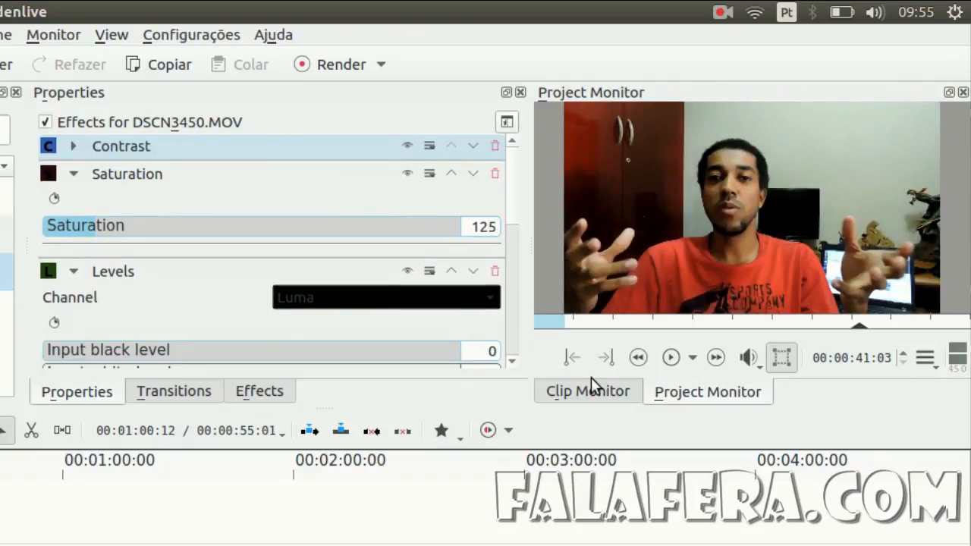
{"action": "key", "text": "Page_Up"}
{"action": "key", "text": "Page_Up"}
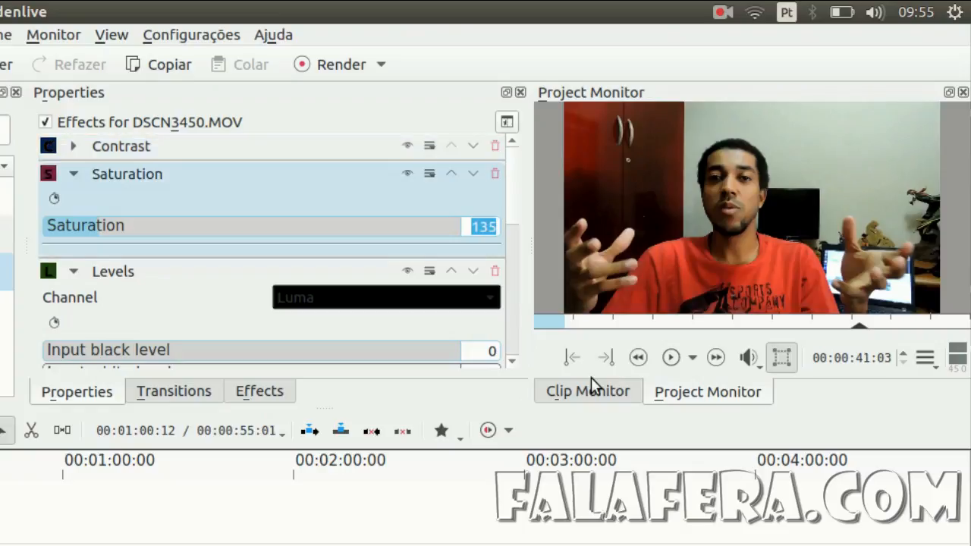
{"action": "left_click", "coordinate": [75, 173]}
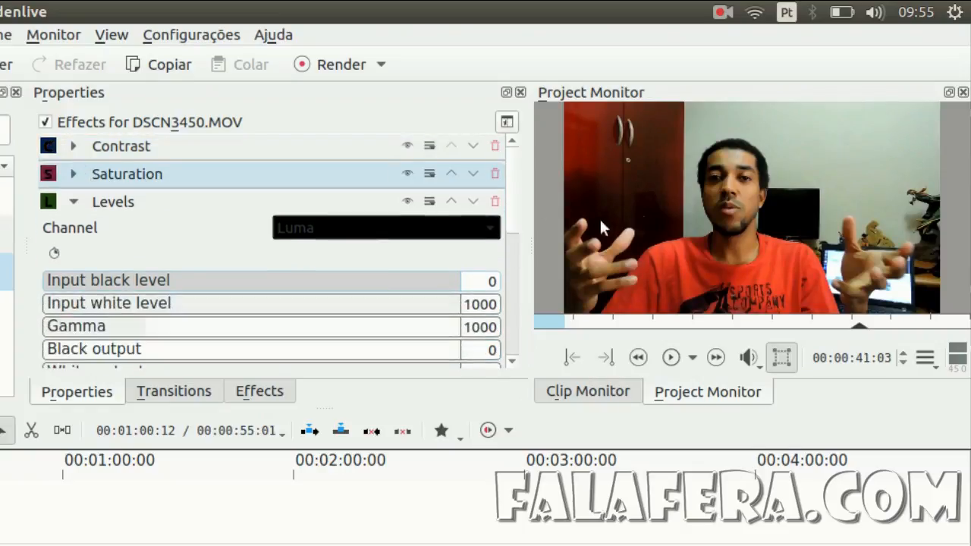
Try an input black level of 30 in the Levels effect and return it to 0.
{"action": "scroll", "coordinate": [513, 199], "scroll_direction": "down", "scroll_amount": 4}
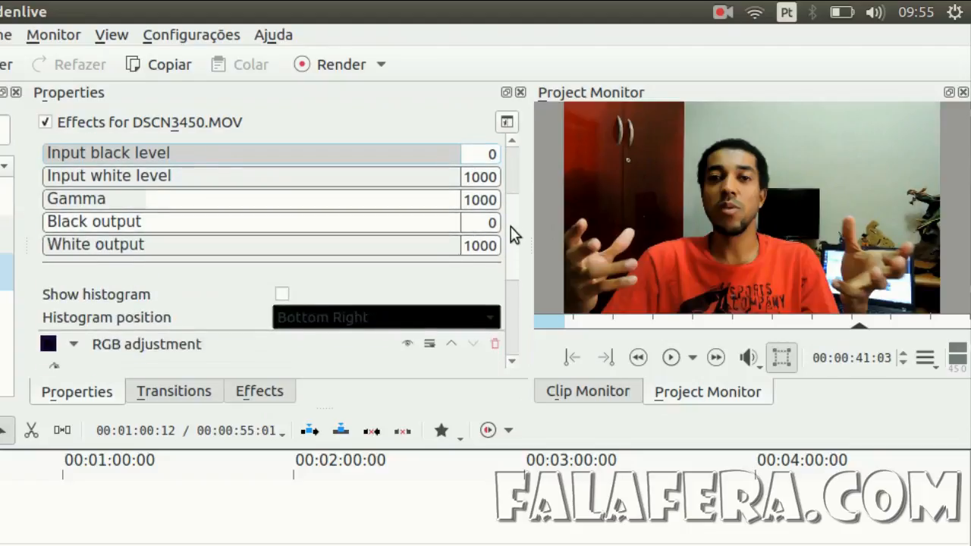
{"action": "scroll", "coordinate": [511, 215], "scroll_direction": "up", "scroll_amount": 2}
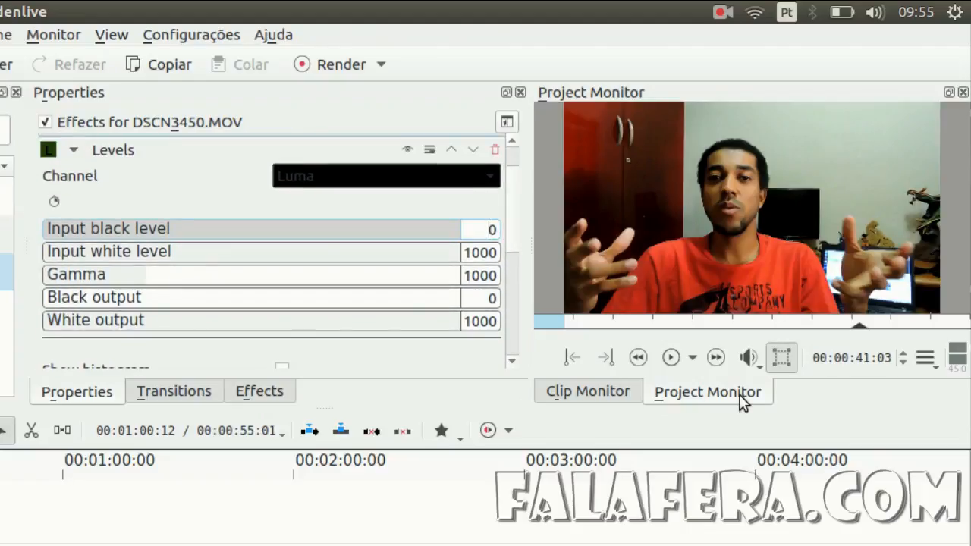
{"action": "key", "text": "Page_Up"}
{"action": "key", "text": "Page_Down"}
{"action": "key", "text": "Page_Down"}
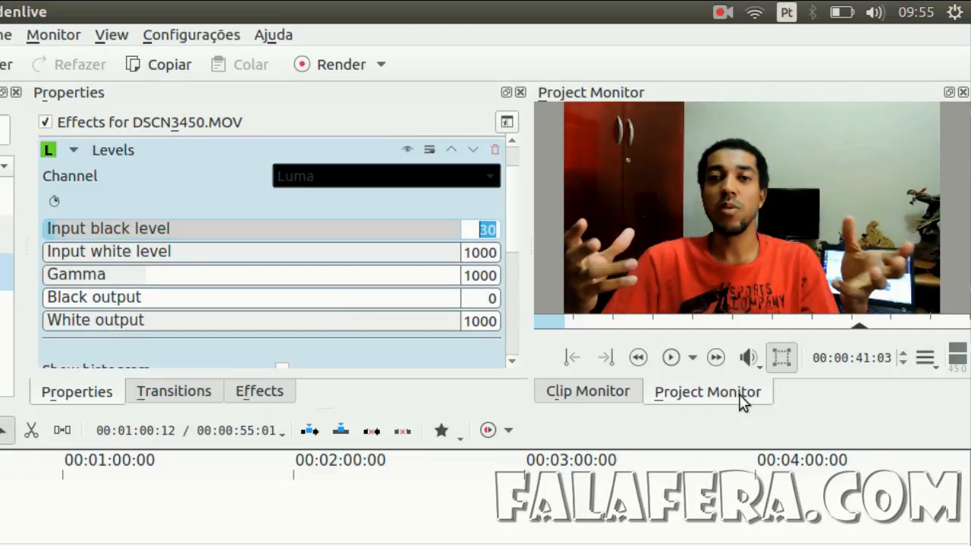
Set the input white level of the Levels effect to 800.
{"action": "left_click", "coordinate": [481, 262]}
{"action": "key", "text": "Page_Down"}
{"action": "key", "text": "Page_Down"}
{"action": "key", "text": "Page_Down"}
{"action": "key", "text": "Page_Down"}
{"action": "key", "text": "Page_Down"}
{"action": "key", "text": "Page_Down"}
{"action": "key", "text": "Page_Down"}
{"action": "key", "text": "Page_Down"}
{"action": "key", "text": "Page_Down"}
{"action": "key", "text": "Page_Down"}
{"action": "key", "text": "Page_Down"}
{"action": "key", "text": "Page_Down"}
{"action": "key", "text": "Page_Down"}
{"action": "key", "text": "Page_Down"}
{"action": "key", "text": "Page_Down"}
{"action": "key", "text": "Page_Down"}
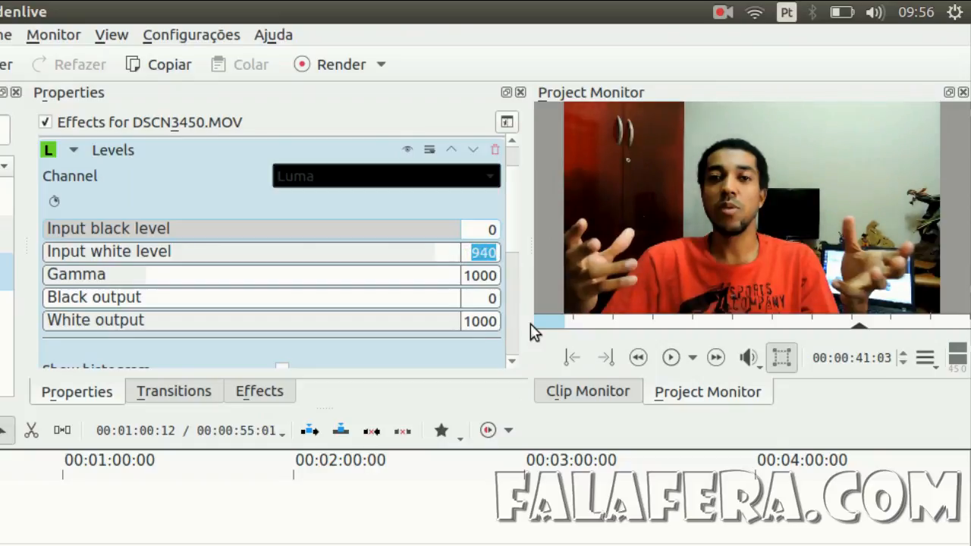
{"action": "key", "text": "Page_Down"}
{"action": "key", "text": "Page_Down"}
{"action": "key", "text": "Page_Down"}
{"action": "key", "text": "Page_Down"}
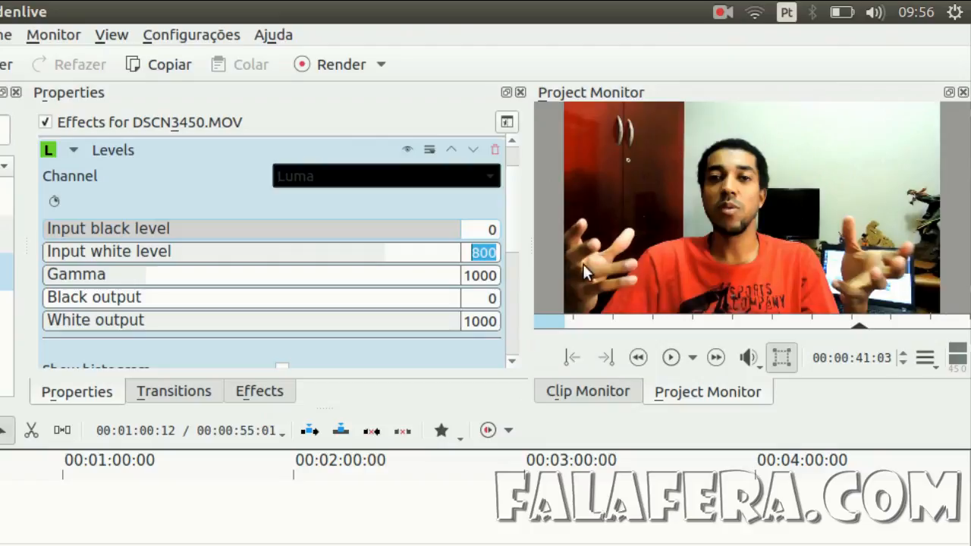
Set the gamma of the Levels effect to 1060.
{"action": "left_click", "coordinate": [480, 275]}
{"action": "key", "text": "Page_Up"}
{"action": "key", "text": "Page_Up"}
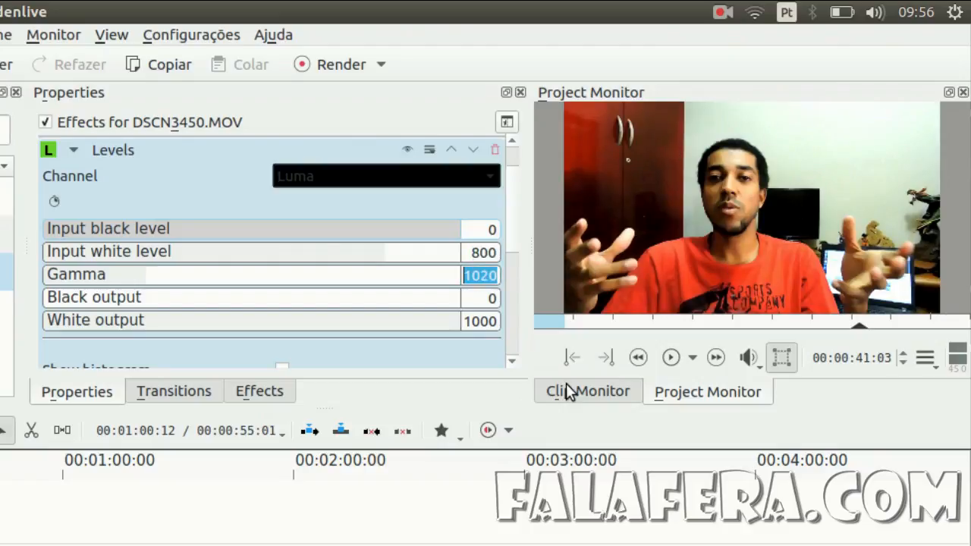
{"action": "key", "text": "Page_Up"}
{"action": "key", "text": "Page_Up"}
{"action": "key", "text": "Page_Up"}
{"action": "key", "text": "Page_Up"}
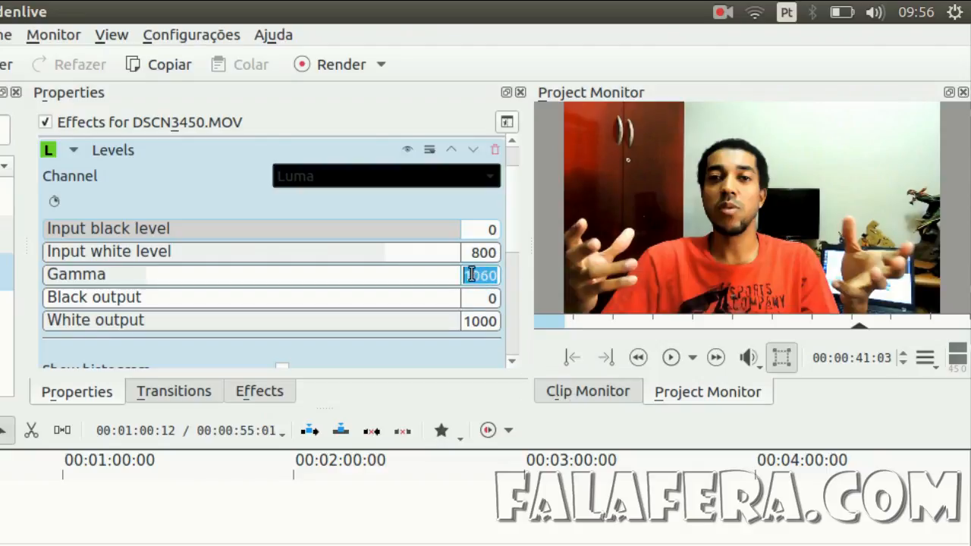
Set the black output of the Levels effect to 50.
{"action": "left_click", "coordinate": [481, 299]}
{"action": "key", "text": "Page_Up"}
{"action": "key", "text": "Page_Up"}
{"action": "key", "text": "Page_Up"}
{"action": "key", "text": "Page_Up"}
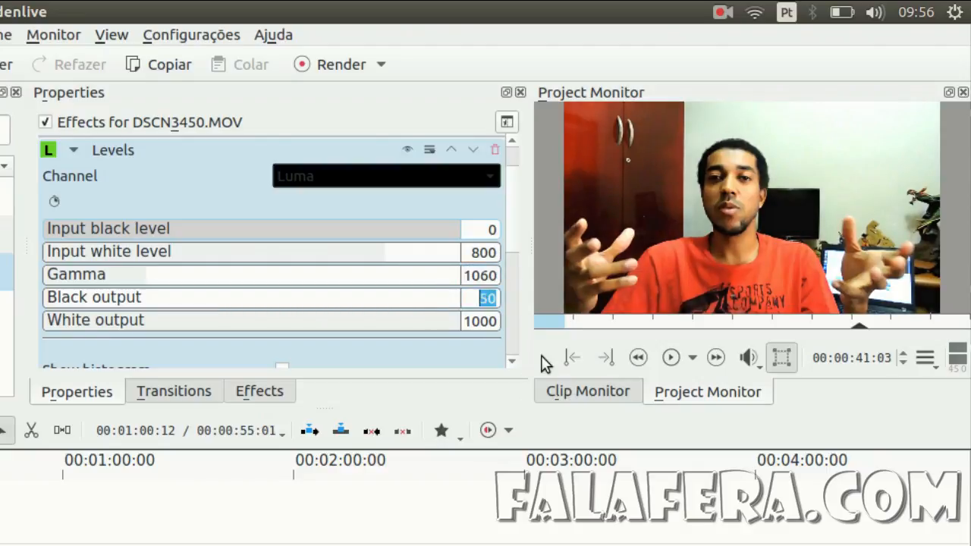
Try a lower white output in the Levels effect and return it to 1000.
{"action": "left_click", "coordinate": [491, 321]}
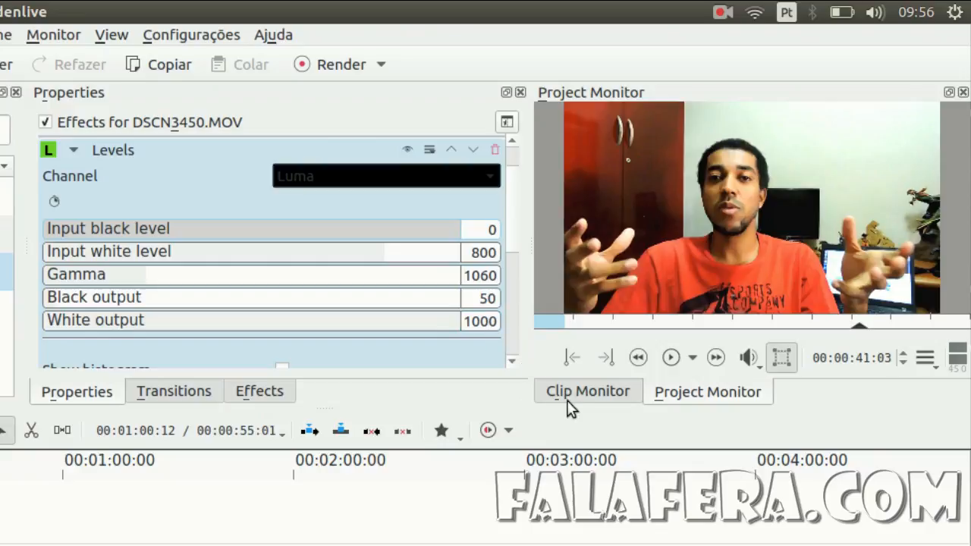
{"action": "key", "text": "Page_Down"}
{"action": "key", "text": "Page_Up"}
{"action": "key", "text": "Page_Up"}
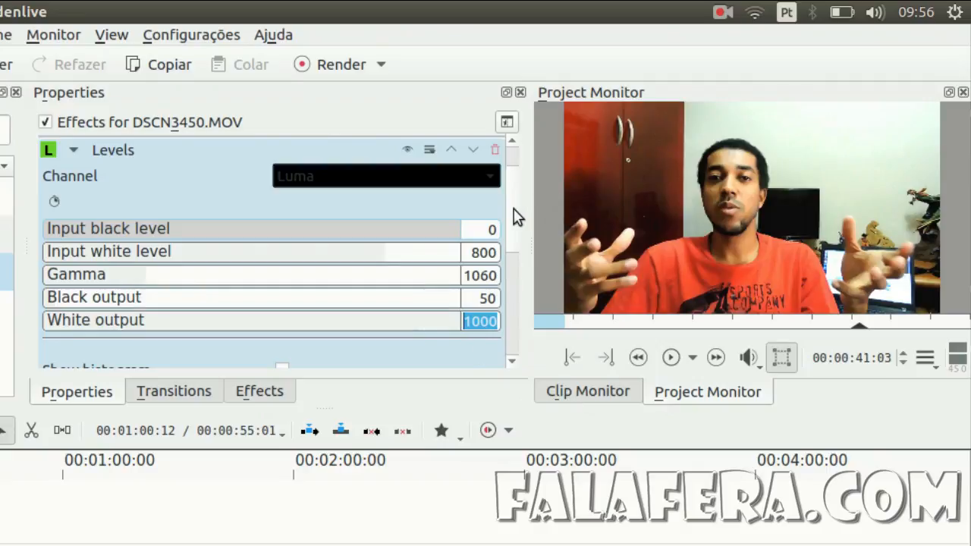
Collapse the Levels effect and set R in the RGB adjustment effect to 560, testing higher and lower values.
{"action": "scroll", "coordinate": [513, 204], "scroll_direction": "up", "scroll_amount": 1}
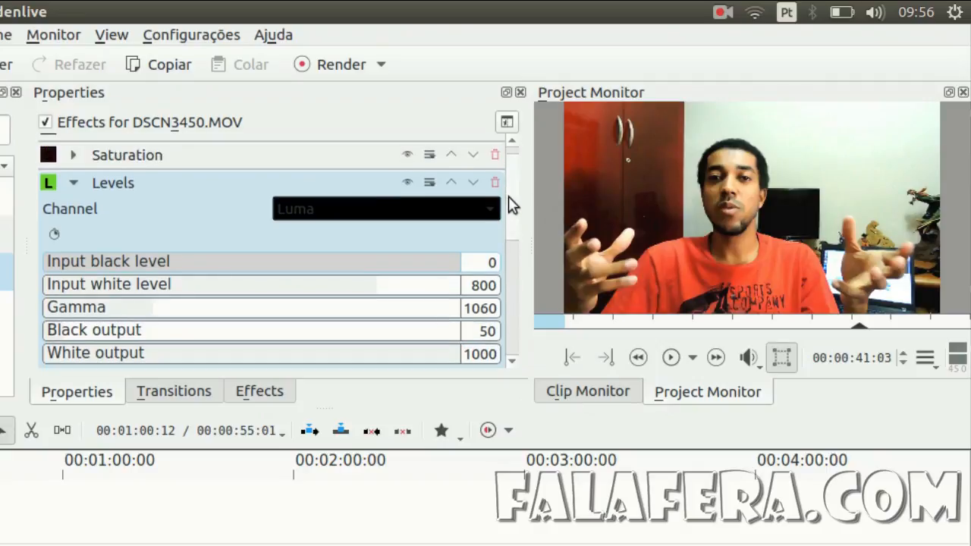
{"action": "left_click", "coordinate": [73, 183]}
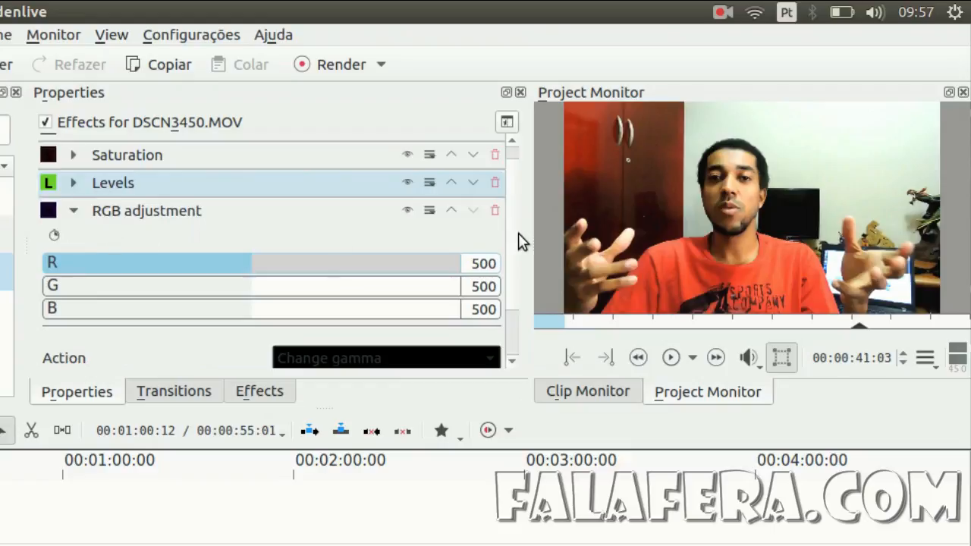
{"action": "scroll", "coordinate": [515, 236], "scroll_direction": "down", "scroll_amount": 1}
{"action": "left_click", "coordinate": [479, 216]}
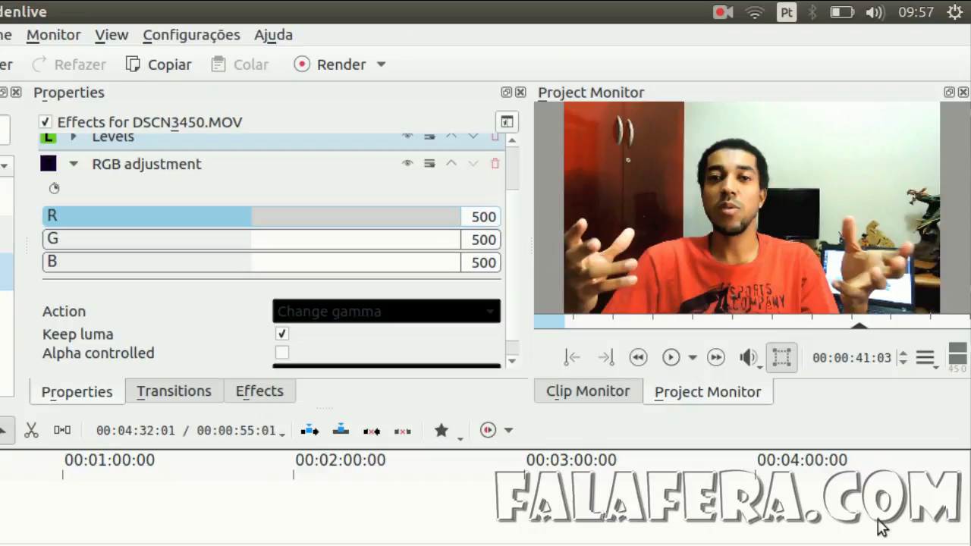
{"action": "key", "text": "BackSpace"}
{"action": "type", "text": "2"}
{"action": "key", "text": "Return"}
{"action": "key", "text": "Up"}
{"action": "key", "text": "Up"}
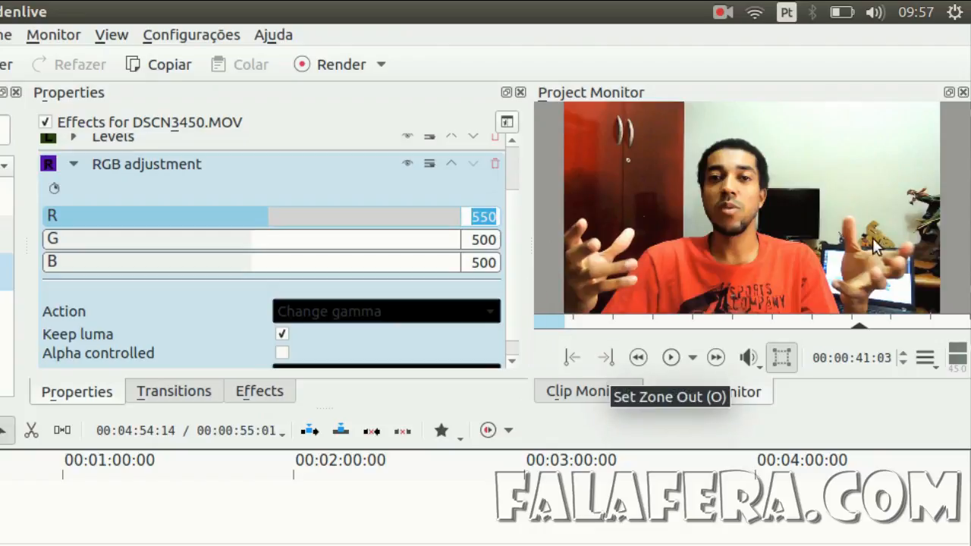
{"action": "left_click", "coordinate": [470, 218]}
{"action": "key", "text": "Page_Up"}
{"action": "key", "text": "Page_Up"}
{"action": "key", "text": "Page_Up"}
{"action": "key", "text": "Page_Up"}
{"action": "key", "text": "Page_Up"}
{"action": "key", "text": "Page_Up"}
{"action": "key", "text": "Page_Down"}
{"action": "key", "text": "Page_Down"}
{"action": "key", "text": "Page_Down"}
{"action": "key", "text": "Page_Down"}
{"action": "key", "text": "Page_Down"}
{"action": "key", "text": "Page_Down"}
{"action": "key", "text": "Page_Down"}
{"action": "key", "text": "Page_Down"}
{"action": "key", "text": "Page_Down"}
{"action": "key", "text": "Page_Down"}
{"action": "key", "text": "Page_Up"}
{"action": "key", "text": "Page_Up"}
{"action": "key", "text": "Page_Up"}
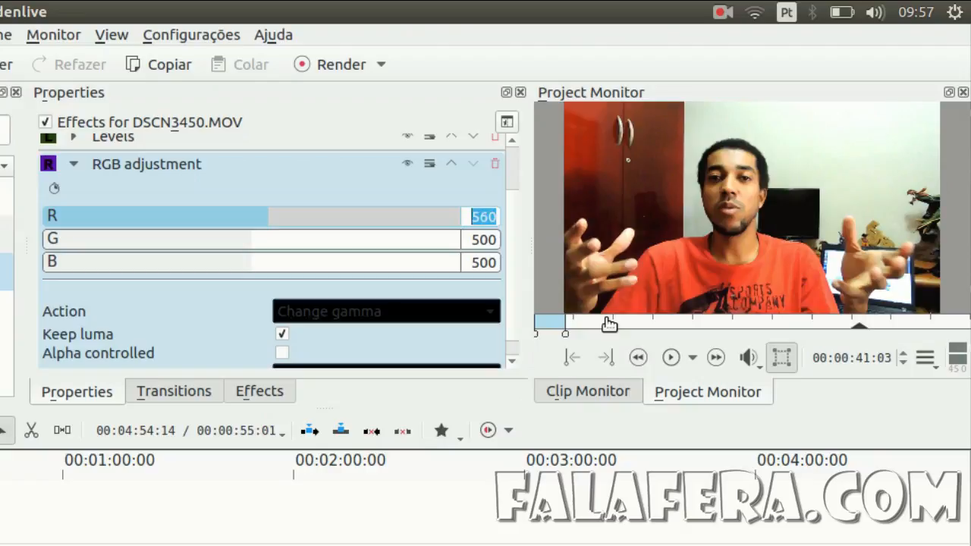
Try raising G in the RGB adjustment effect to 590.
{"action": "key", "text": "Tab"}
{"action": "key", "text": "Page_Up"}
{"action": "key", "text": "Page_Up"}
{"action": "key", "text": "Page_Up"}
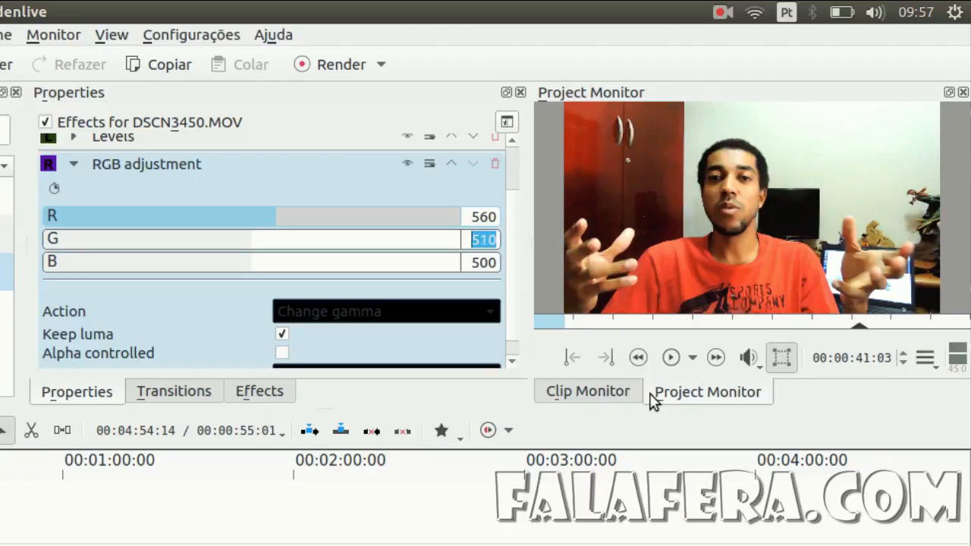
{"action": "key", "text": "Page_Up"}
{"action": "key", "text": "Page_Up"}
{"action": "key", "text": "Page_Up"}
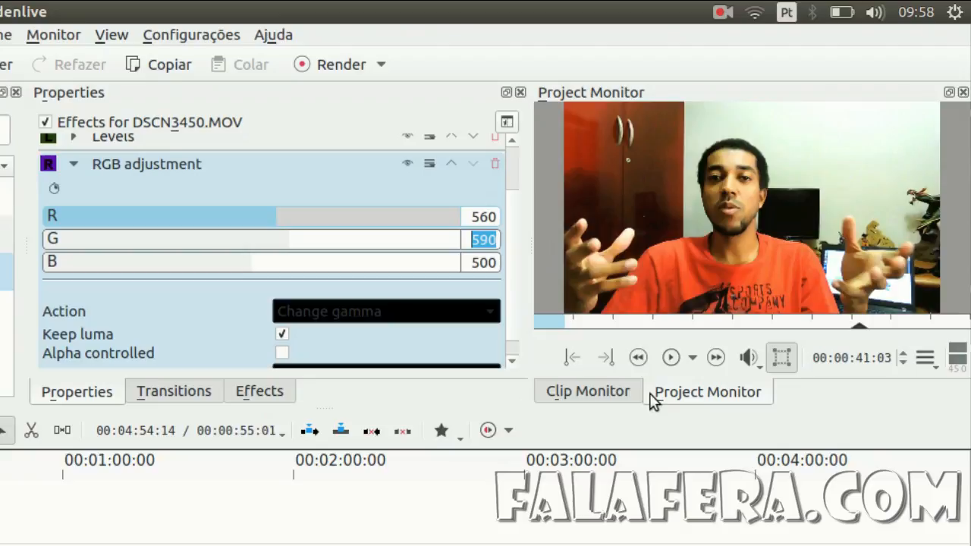
Test G in the RGB adjustment effect up and down as far as 290, and reset it to 500.
{"action": "key", "text": "Page_Down"}
{"action": "key", "text": "Page_Down"}
{"action": "key", "text": "Page_Down"}
{"action": "key", "text": "Page_Down"}
{"action": "key", "text": "Page_Down"}
{"action": "key", "text": "Page_Down"}
{"action": "key", "text": "Page_Up"}
{"action": "key", "text": "Page_Up"}
{"action": "key", "text": "Page_Up"}
{"action": "key", "text": "Page_Up"}
{"action": "key", "text": "Page_Up"}
{"action": "key", "text": "Page_Up"}
{"action": "key", "text": "Page_Up"}
{"action": "key", "text": "Page_Up"}
{"action": "key", "text": "Page_Up"}
{"action": "key", "text": "Page_Up"}
{"action": "key", "text": "Page_Up"}
{"action": "key", "text": "Page_Up"}
{"action": "key", "text": "Page_Up"}
{"action": "key", "text": "Page_Up"}
{"action": "key", "text": "Page_Down"}
{"action": "key", "text": "Page_Down"}
{"action": "key", "text": "Page_Down"}
{"action": "key", "text": "Page_Down"}
{"action": "key", "text": "Page_Down"}
{"action": "key", "text": "Page_Down"}
{"action": "key", "text": "Page_Down"}
{"action": "key", "text": "Page_Down"}
{"action": "key", "text": "Page_Down"}
{"action": "key", "text": "Page_Down"}
{"action": "key", "text": "Page_Down"}
{"action": "key", "text": "Page_Down"}
{"action": "key", "text": "Page_Down"}
{"action": "key", "text": "Page_Down"}
{"action": "key", "text": "Page_Down"}
{"action": "key", "text": "Page_Down"}
{"action": "key", "text": "Page_Down"}
{"action": "key", "text": "Page_Down"}
{"action": "key", "text": "Page_Down"}
{"action": "key", "text": "Page_Down"}
{"action": "key", "text": "Page_Down"}
{"action": "key", "text": "Page_Down"}
{"action": "key", "text": "Page_Down"}
{"action": "key", "text": "Page_Down"}
{"action": "key", "text": "Page_Down"}
{"action": "key", "text": "Page_Down"}
{"action": "key", "text": "Page_Down"}
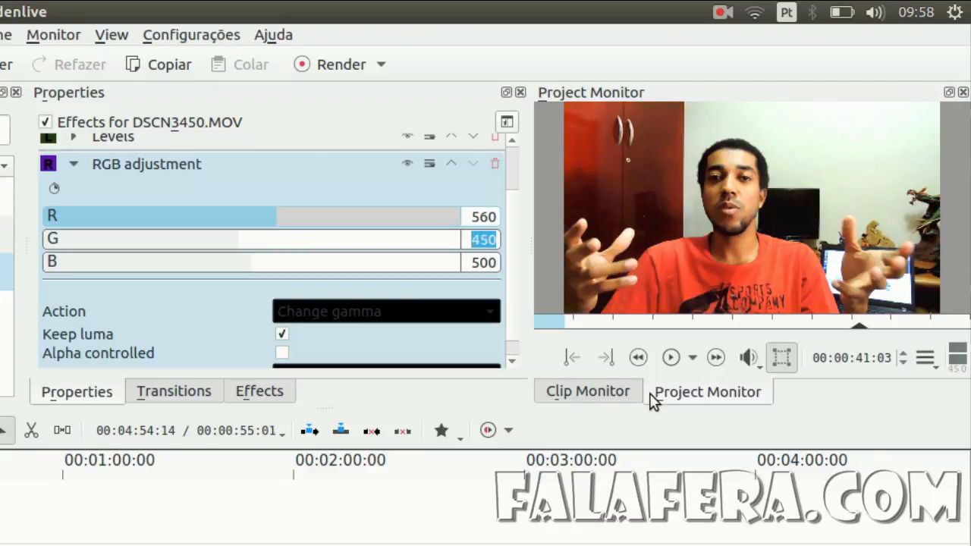
{"action": "key", "text": "Page_Down"}
{"action": "key", "text": "Page_Down"}
{"action": "key", "text": "Page_Down"}
{"action": "key", "text": "Page_Down"}
{"action": "key", "text": "Page_Down"}
{"action": "key", "text": "Page_Down"}
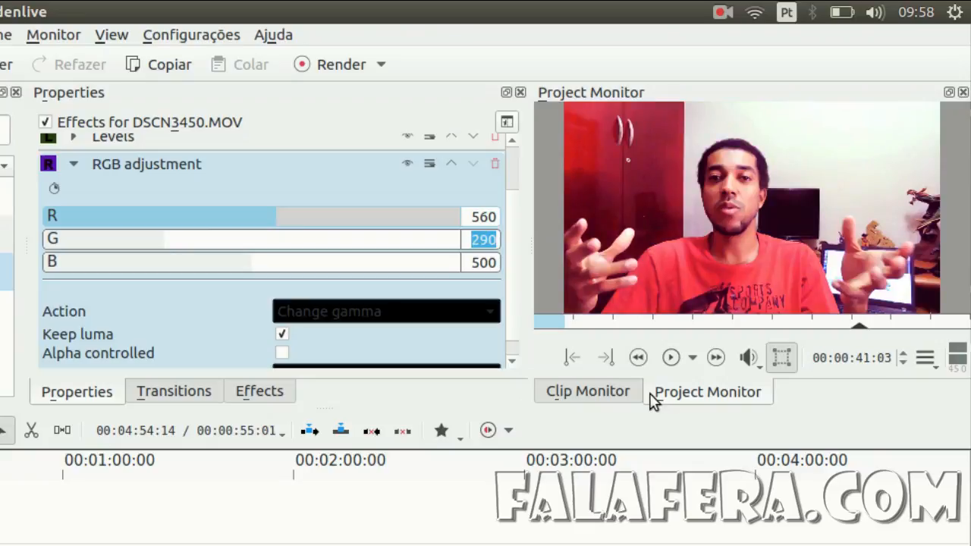
{"action": "type", "text": "500"}
Set B in the RGB adjustment effect to 540, testing higher values such as 560.
{"action": "left_click", "coordinate": [493, 263]}
{"action": "key", "text": "Page_Up"}
{"action": "key", "text": "Page_Up"}
{"action": "key", "text": "Page_Up"}
{"action": "key", "text": "Page_Up"}
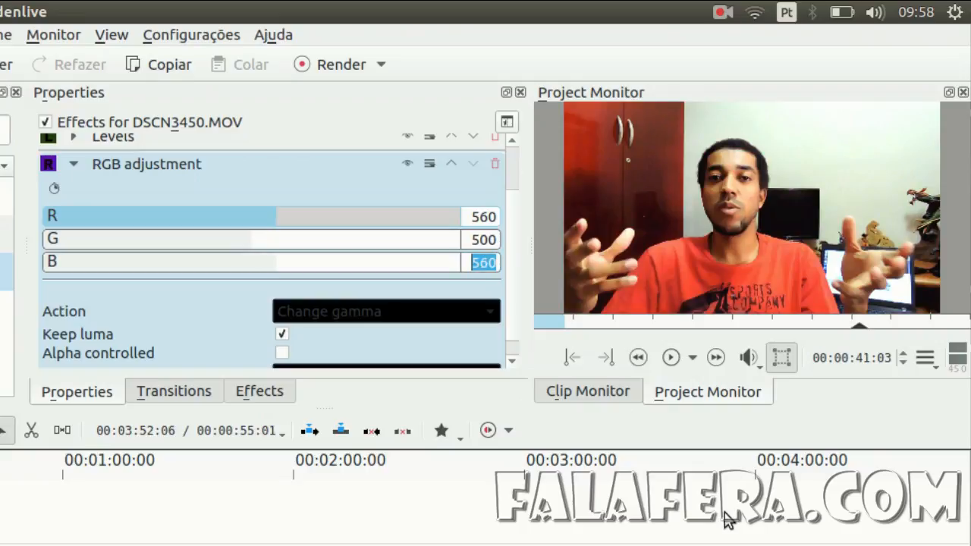
{"action": "key", "text": "Page_Up"}
{"action": "key", "text": "Page_Up"}
{"action": "key", "text": "Page_Up"}
{"action": "key", "text": "Page_Down"}
{"action": "key", "text": "Page_Down"}
{"action": "key", "text": "Page_Down"}
{"action": "left_click", "coordinate": [489, 263]}
Set G in the RGB adjustment effect to 520 and show the effect's remaining options.
{"action": "left_click", "coordinate": [488, 239]}
{"action": "key", "text": "Page_Up"}
{"action": "key", "text": "Page_Up"}
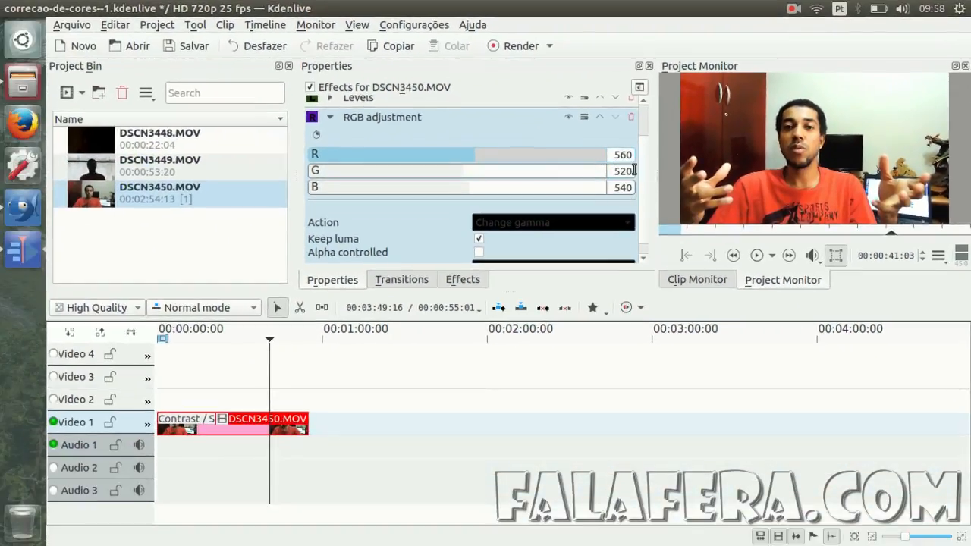
{"action": "right_click", "coordinate": [616, 183]}
{"action": "scroll", "coordinate": [644, 184], "scroll_direction": "down", "scroll_amount": 1}
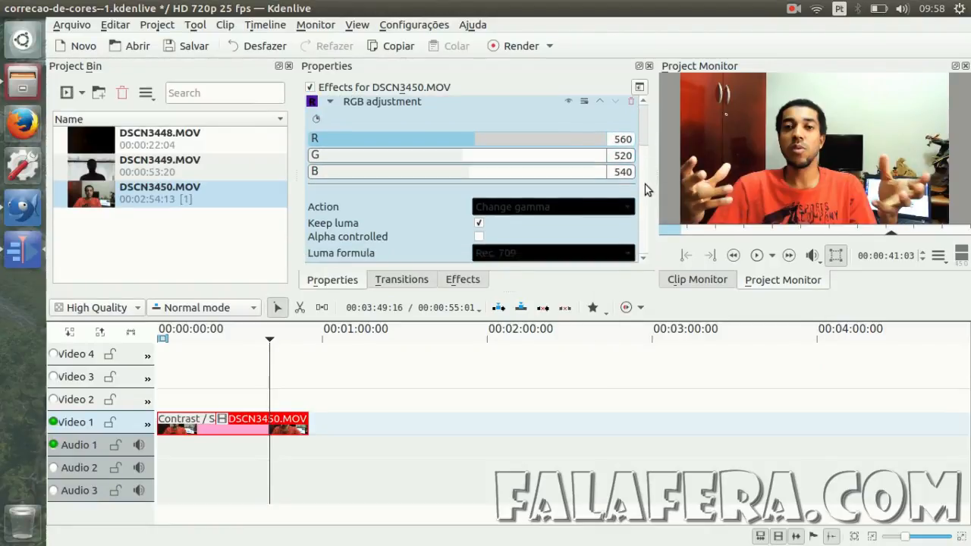
{"action": "scroll", "coordinate": [644, 152], "scroll_direction": "up", "scroll_amount": 4}
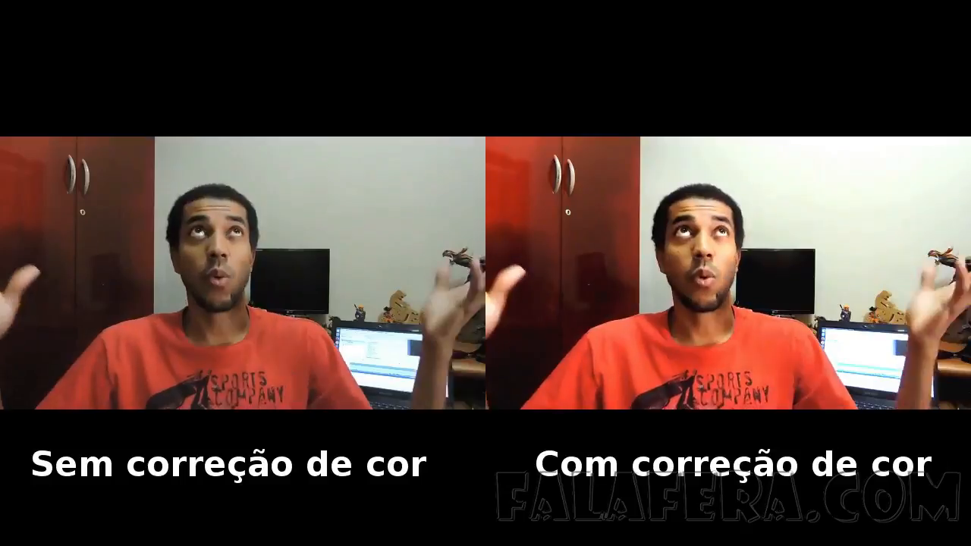